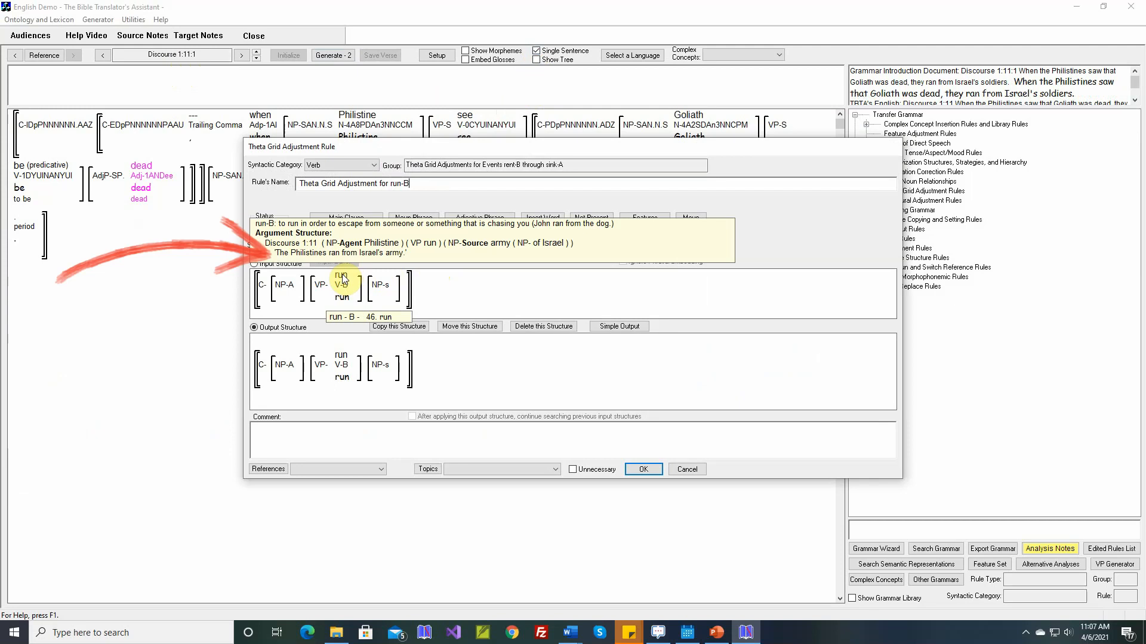
# Give the Source argument in the run-B rule's simple output the grammatical relation Oblique1 and the adposition "from"
pyautogui.click(614, 327)
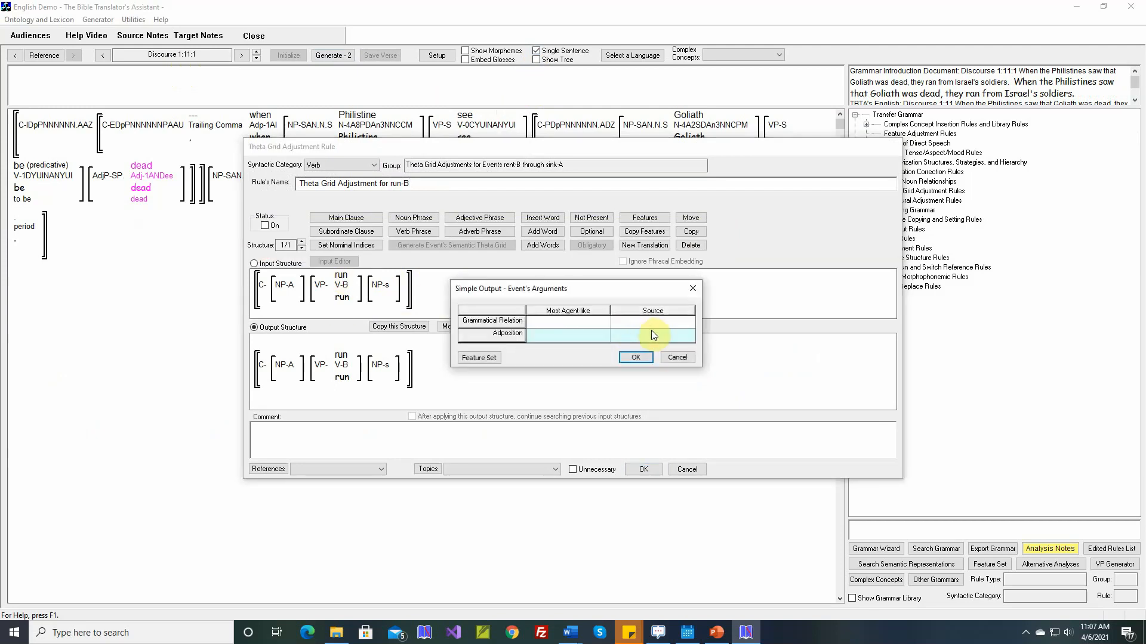
pyautogui.click(650, 327)
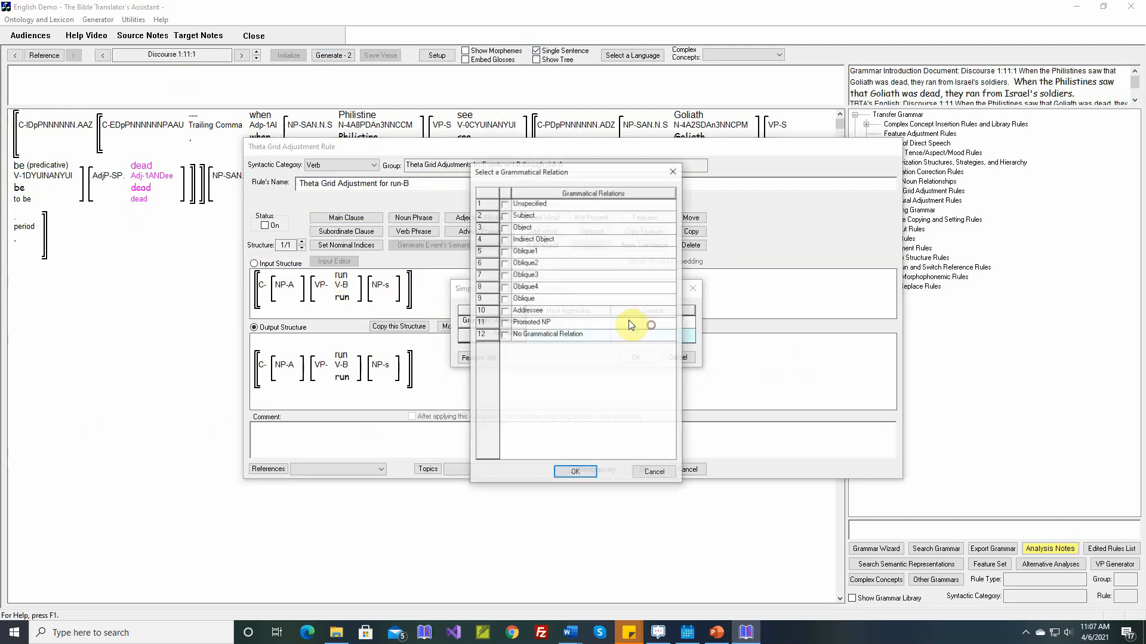
pyautogui.click(506, 253)
pyautogui.click(575, 473)
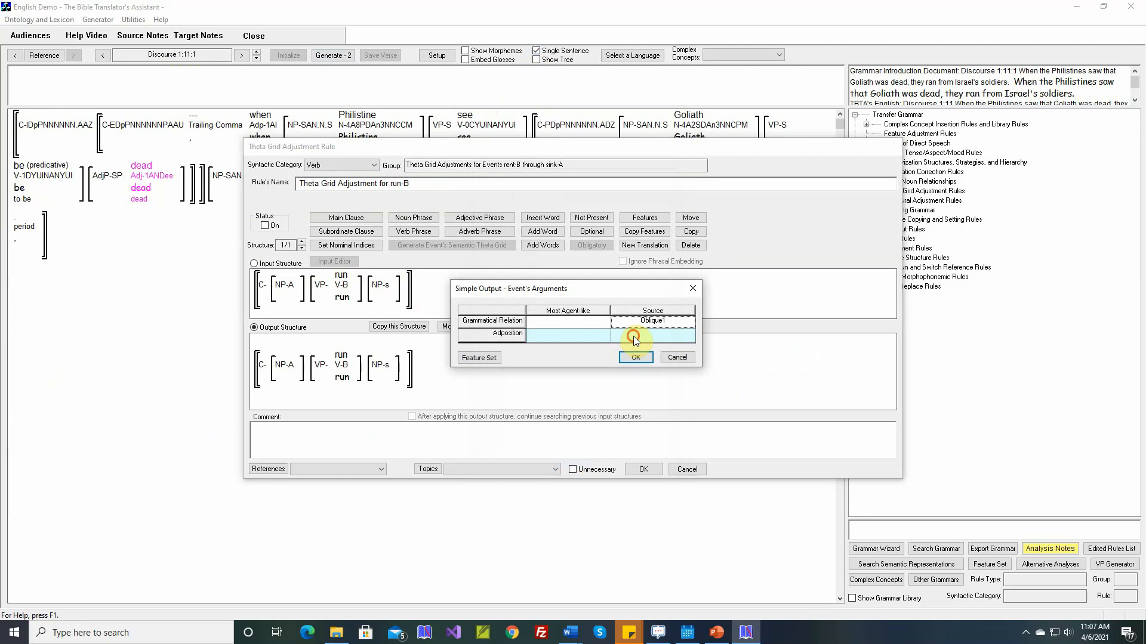
pyautogui.click(633, 339)
pyautogui.click(589, 339)
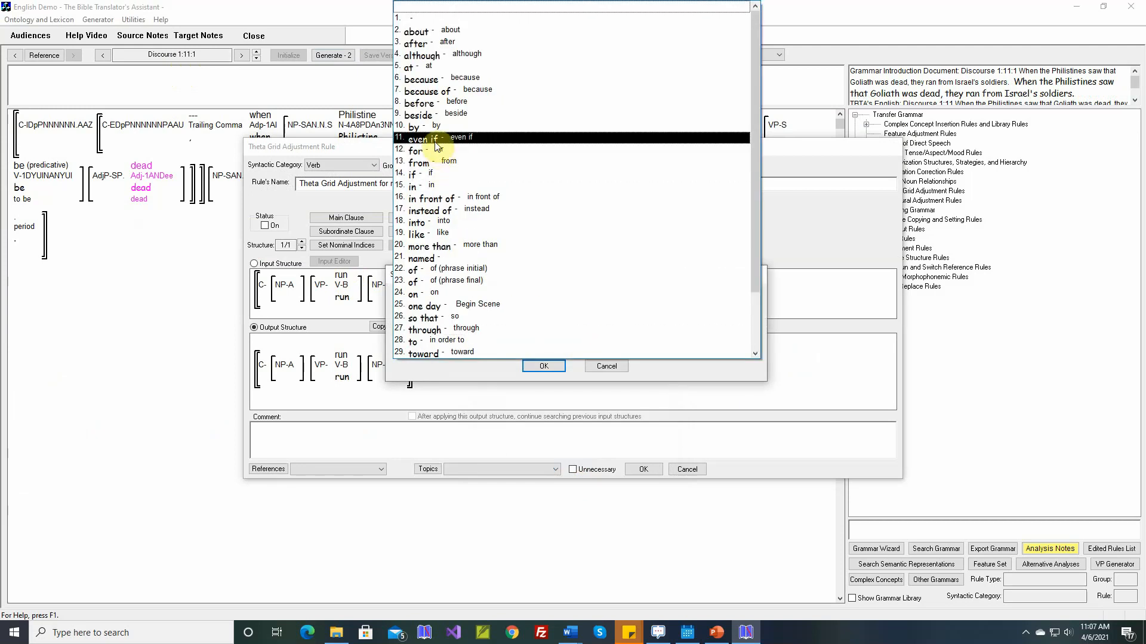
pyautogui.click(438, 163)
pyautogui.click(542, 365)
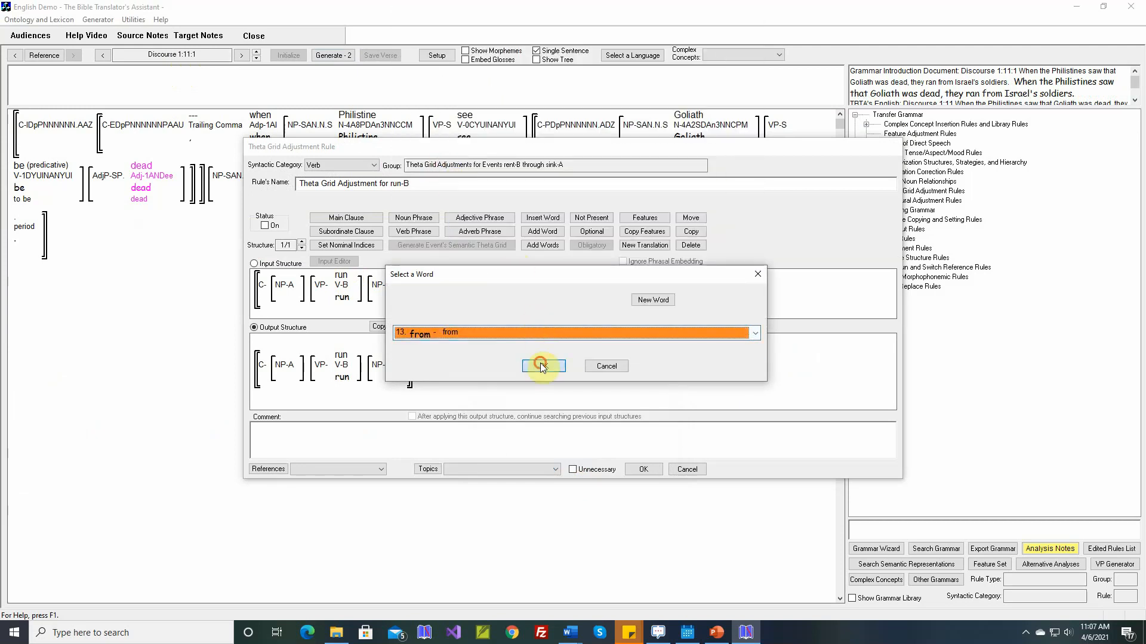
pyautogui.click(628, 361)
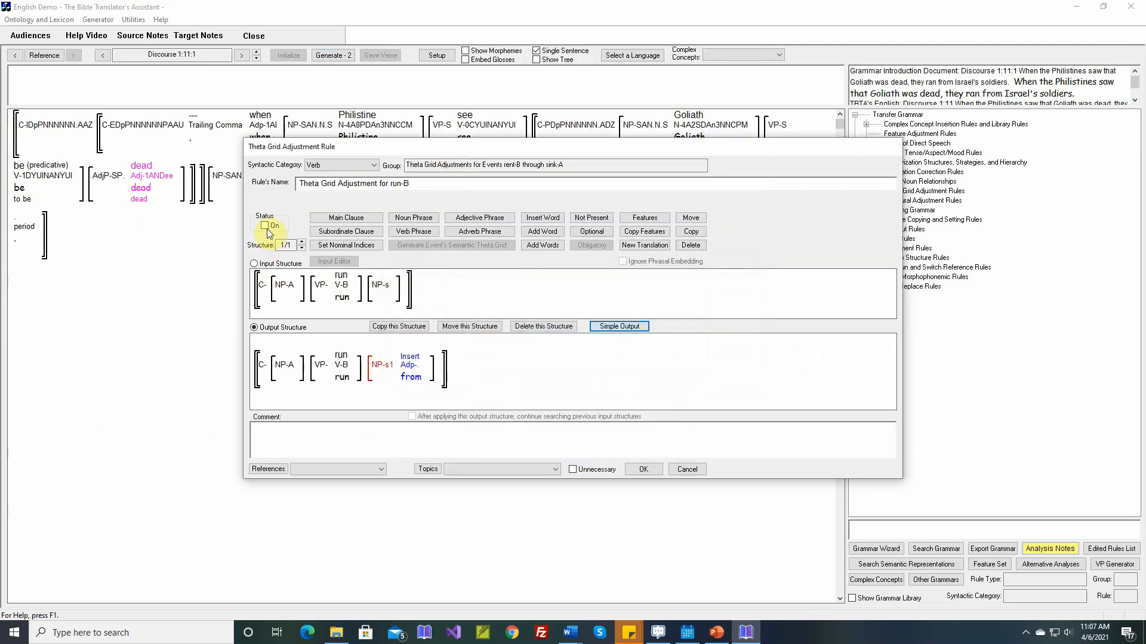
# Turn the run-B rule on and insert a comment from the selected Word document
pyautogui.click(265, 225)
pyautogui.rightClick(454, 426)
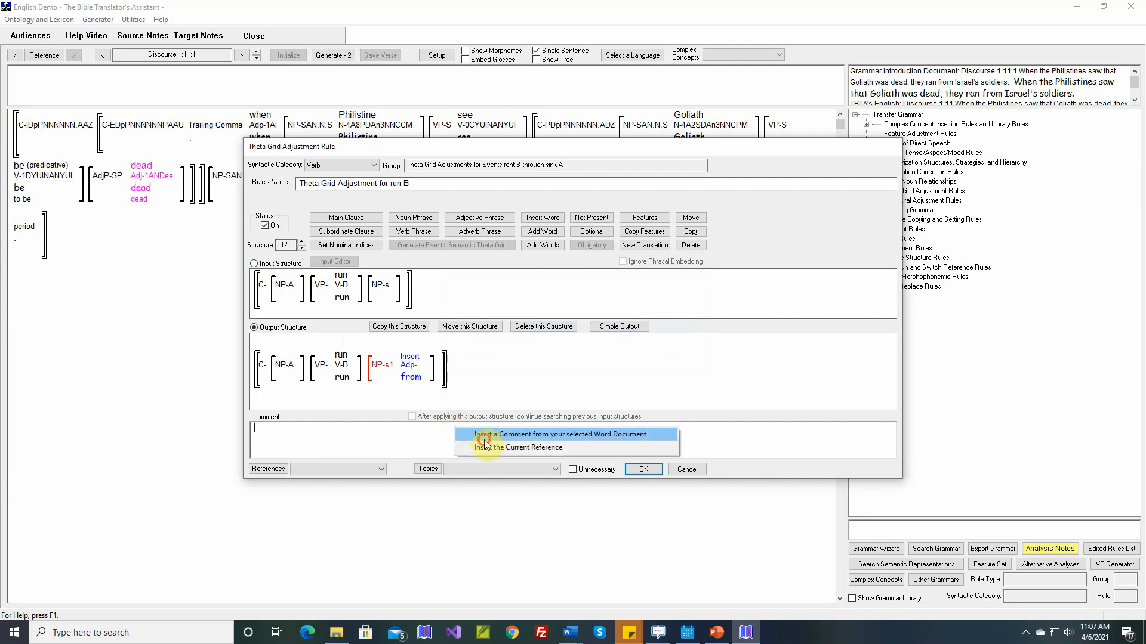
pyautogui.click(476, 436)
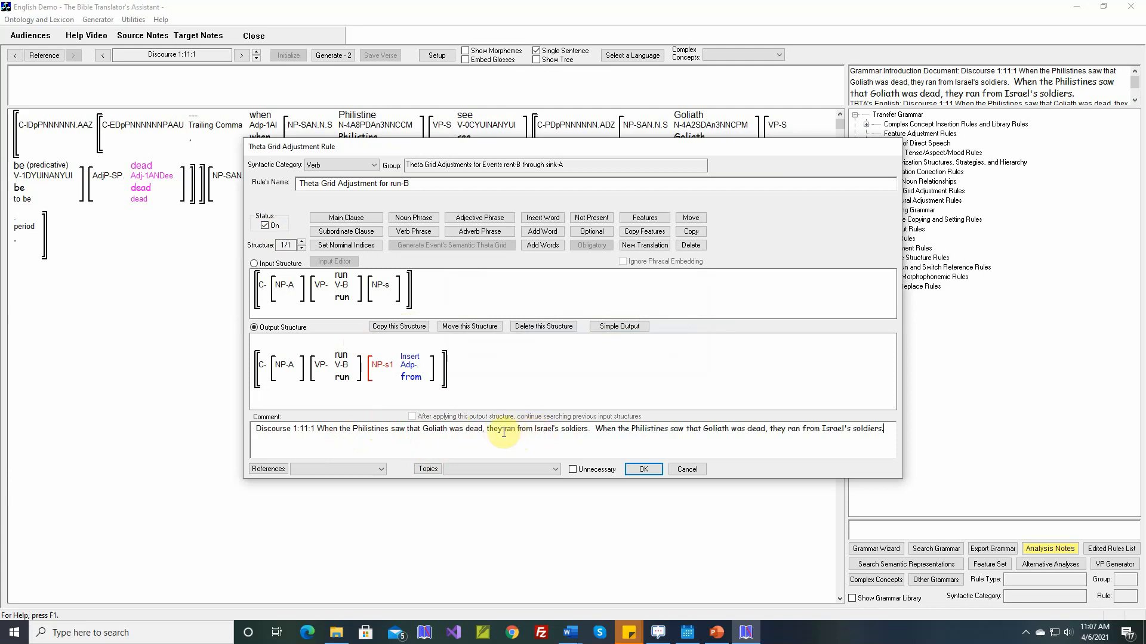
# Shorten both sentences in the comment to "They ran from Israel's soldiers." and save the run-B rule
pyautogui.moveTo(318, 429); pyautogui.dragTo(472, 427)
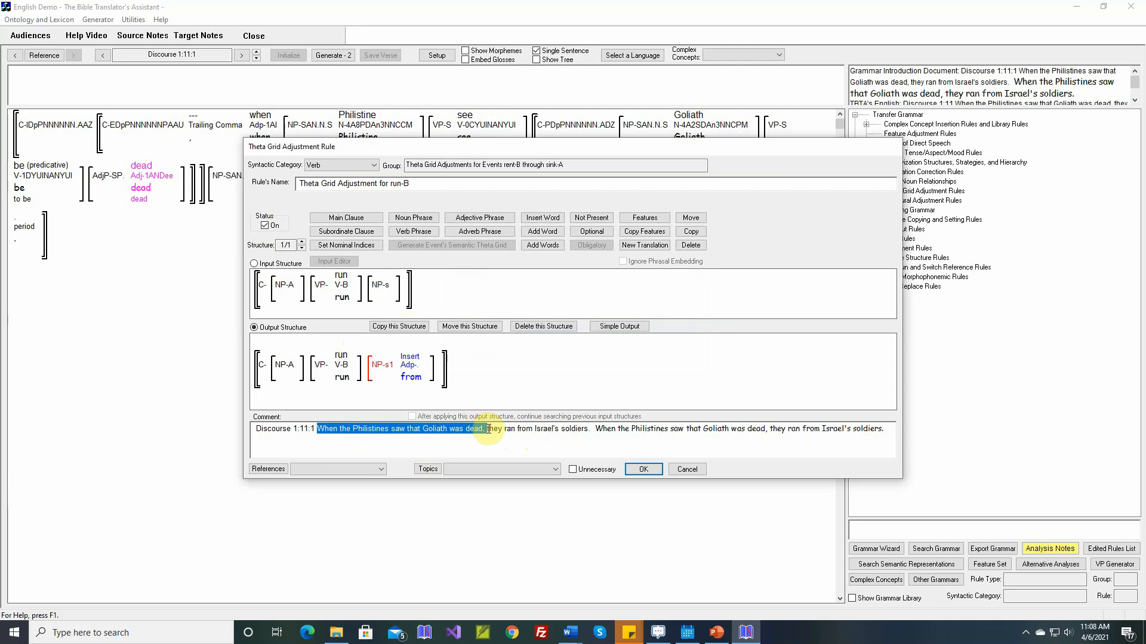
pyautogui.press('Delete')
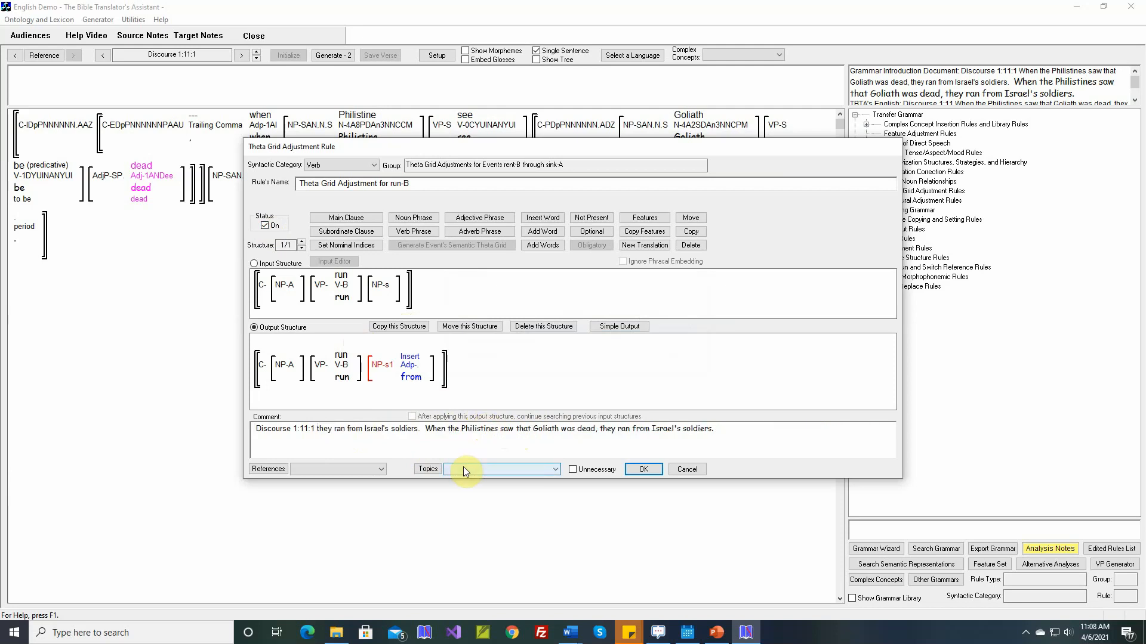
pyautogui.press('Delete')
pyautogui.write('T')
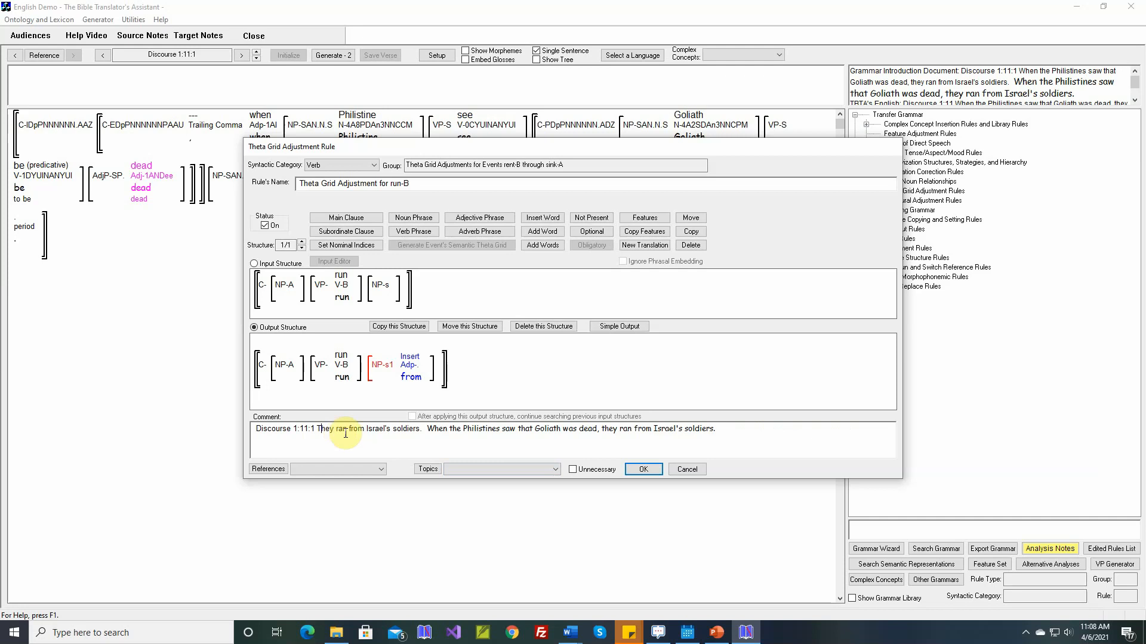
pyautogui.click(426, 435)
pyautogui.moveTo(428, 430); pyautogui.dragTo(603, 431)
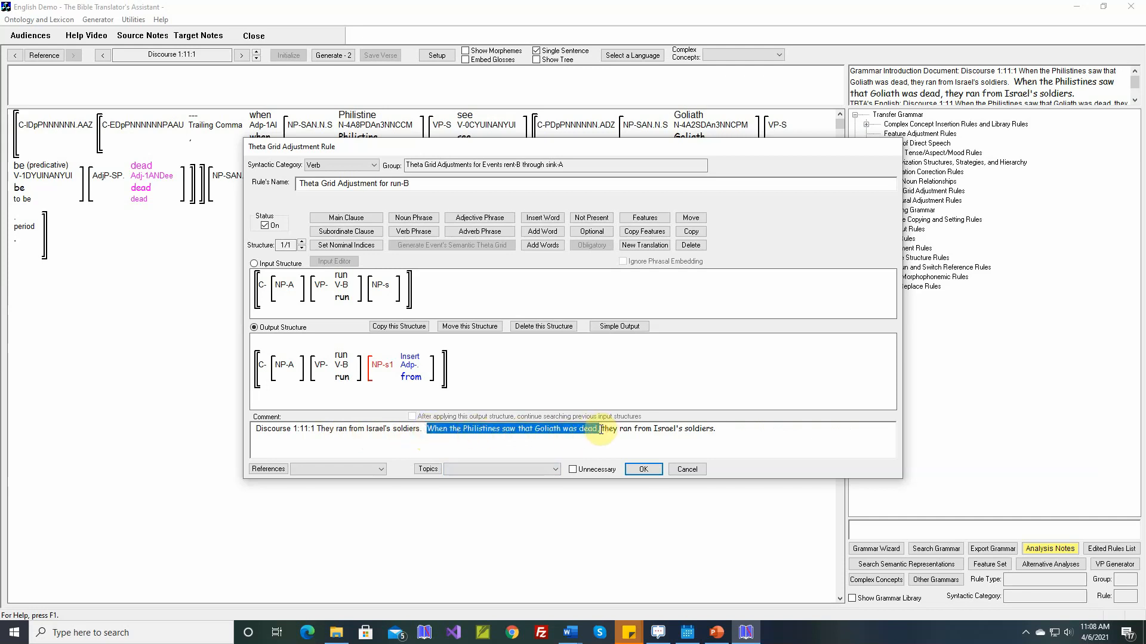
pyautogui.press('BackSpace')
pyautogui.write('T')
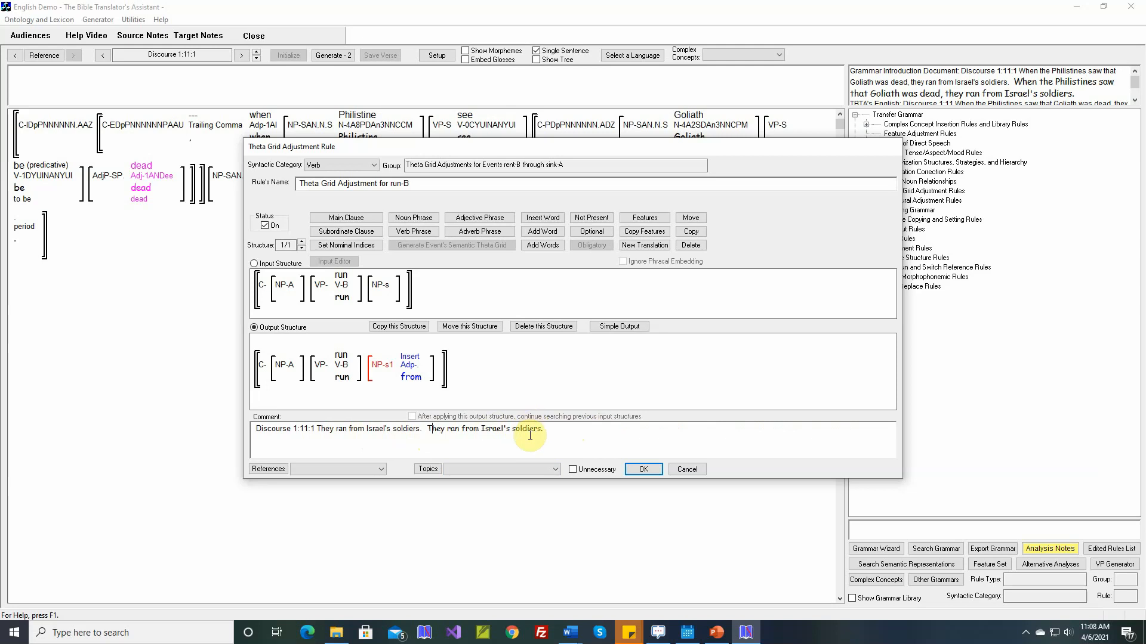
pyautogui.click(642, 469)
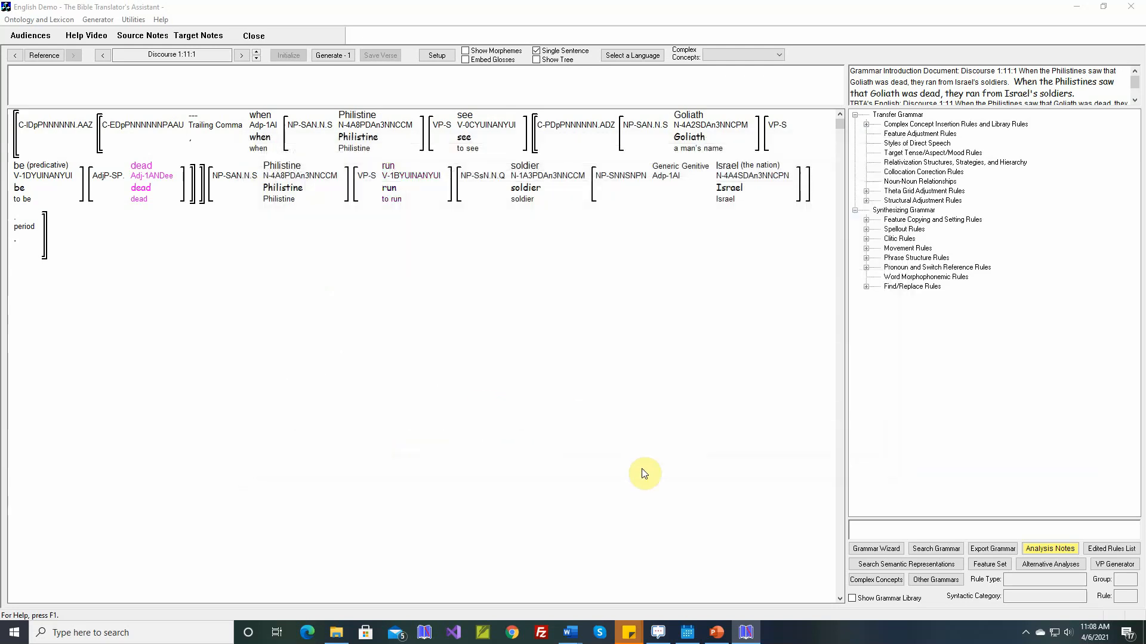
# Mark the theta grid adjustment rule for the adjective "dead" as unnecessary and generate the text of Discourse 1:11:1
pyautogui.click(141, 190)
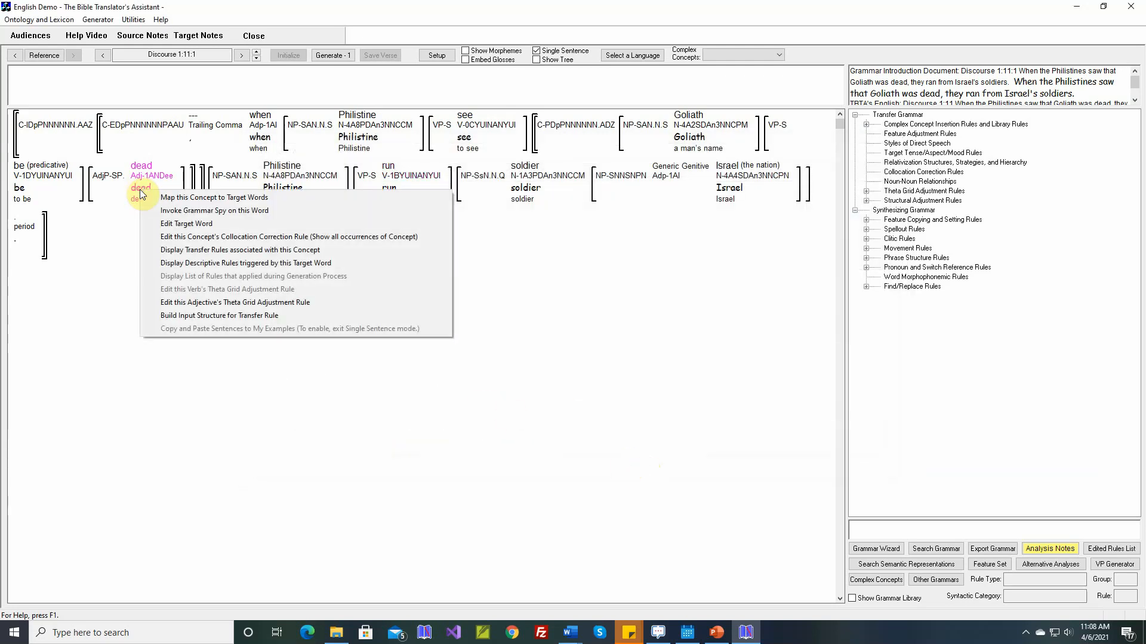
pyautogui.click(211, 302)
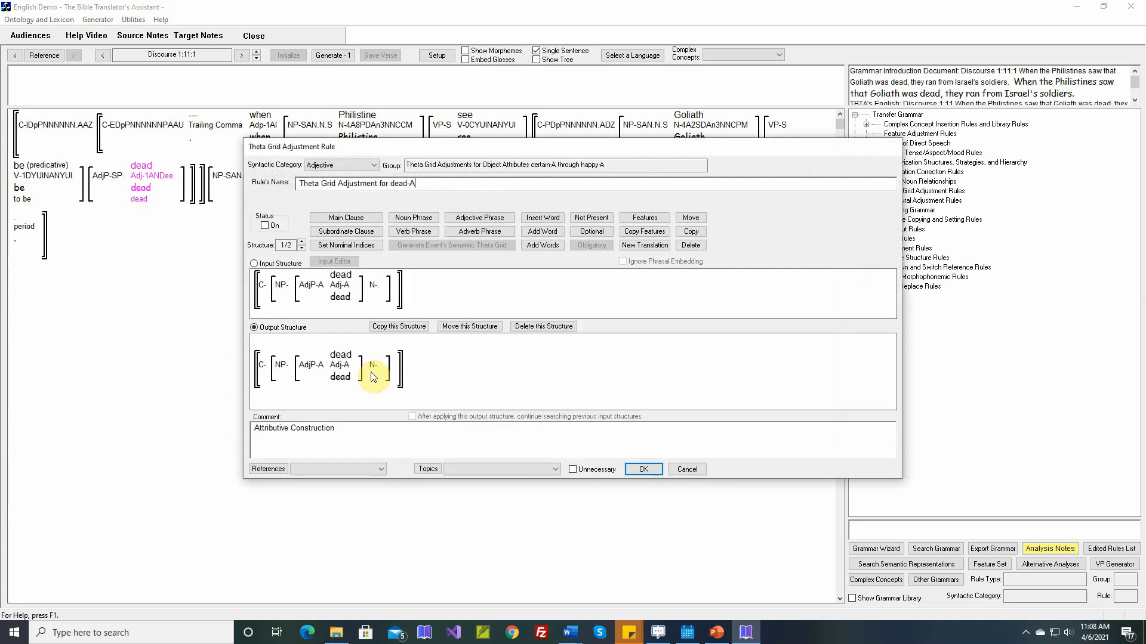
pyautogui.click(574, 469)
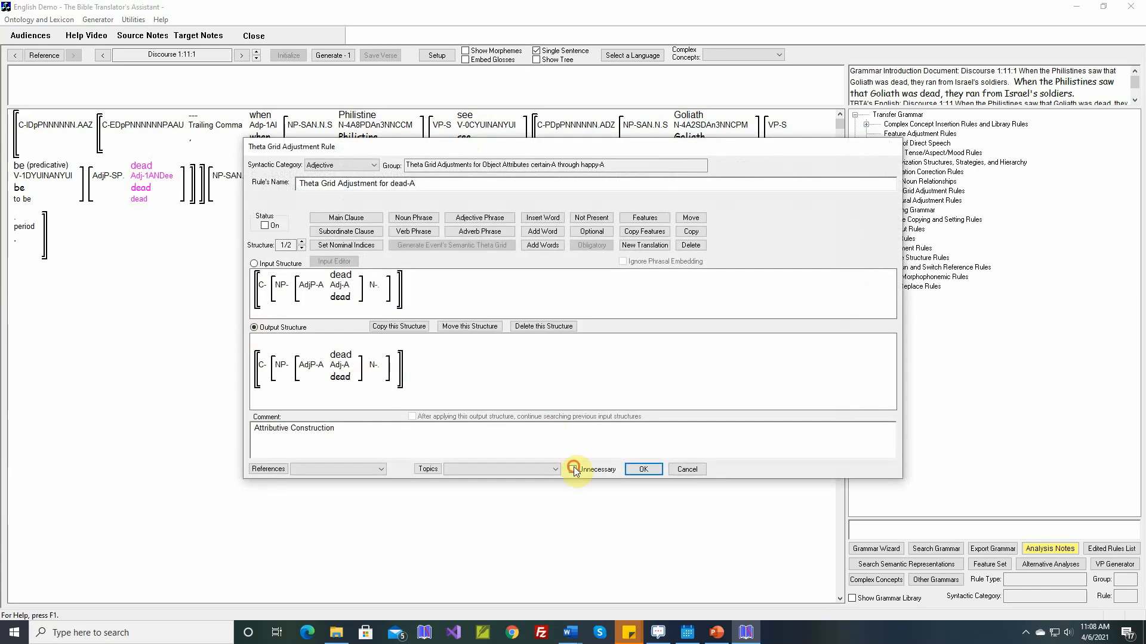
pyautogui.click(644, 469)
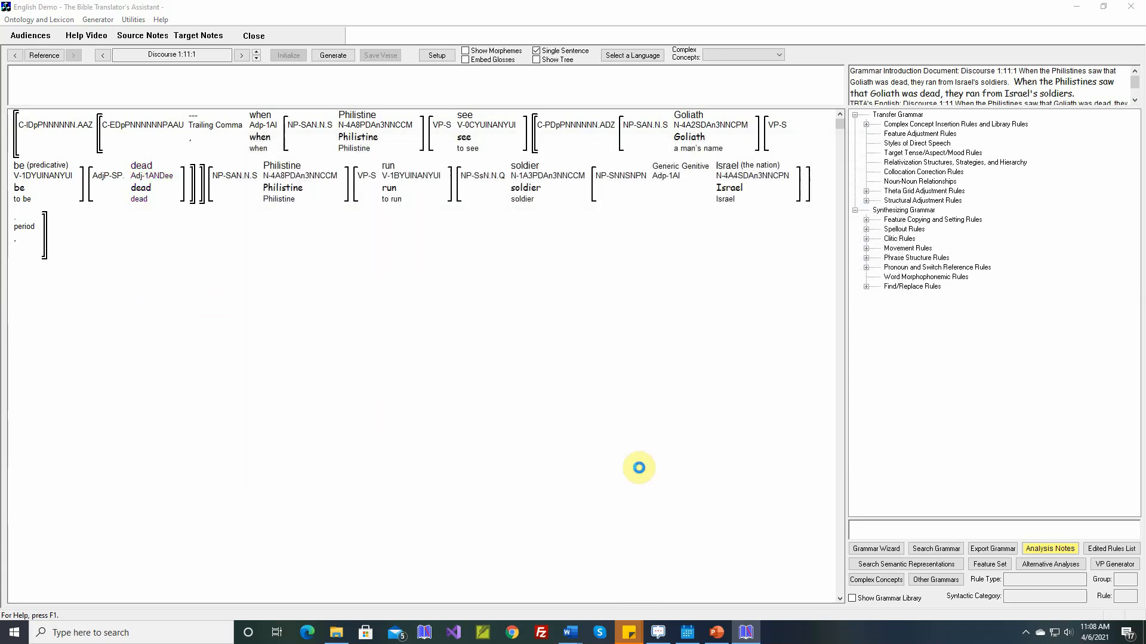
pyautogui.click(338, 56)
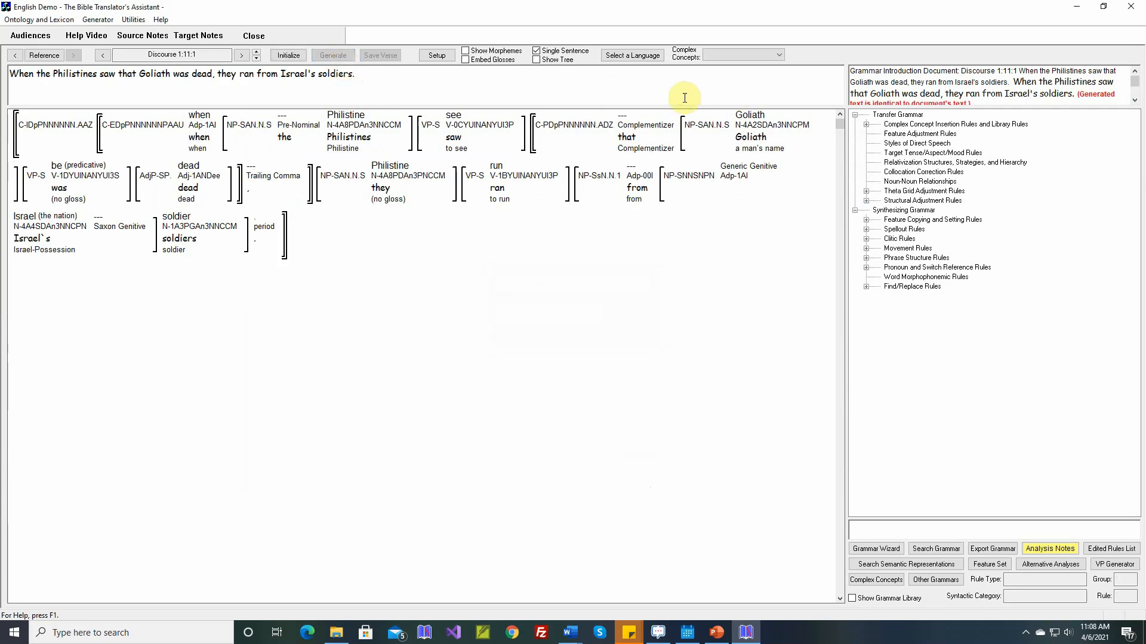
# Go to Discourse 1:11:2, open the theta grid adjustment rule for the verb "chase" and show the verb's argument structure
pyautogui.click(256, 53)
pyautogui.rightClick(538, 123)
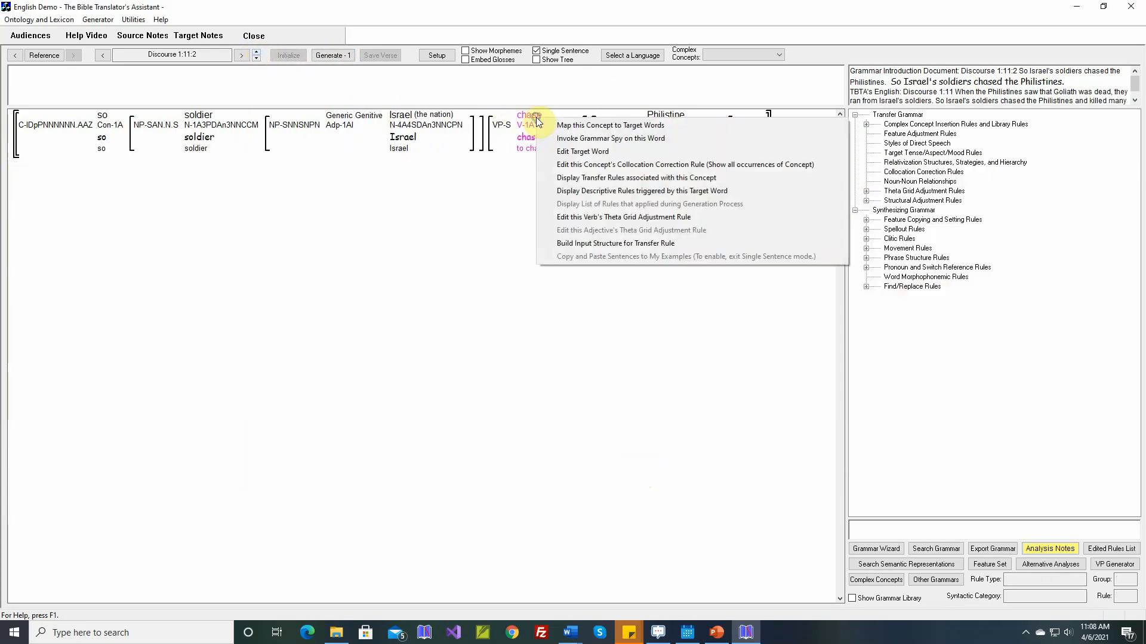
pyautogui.click(568, 216)
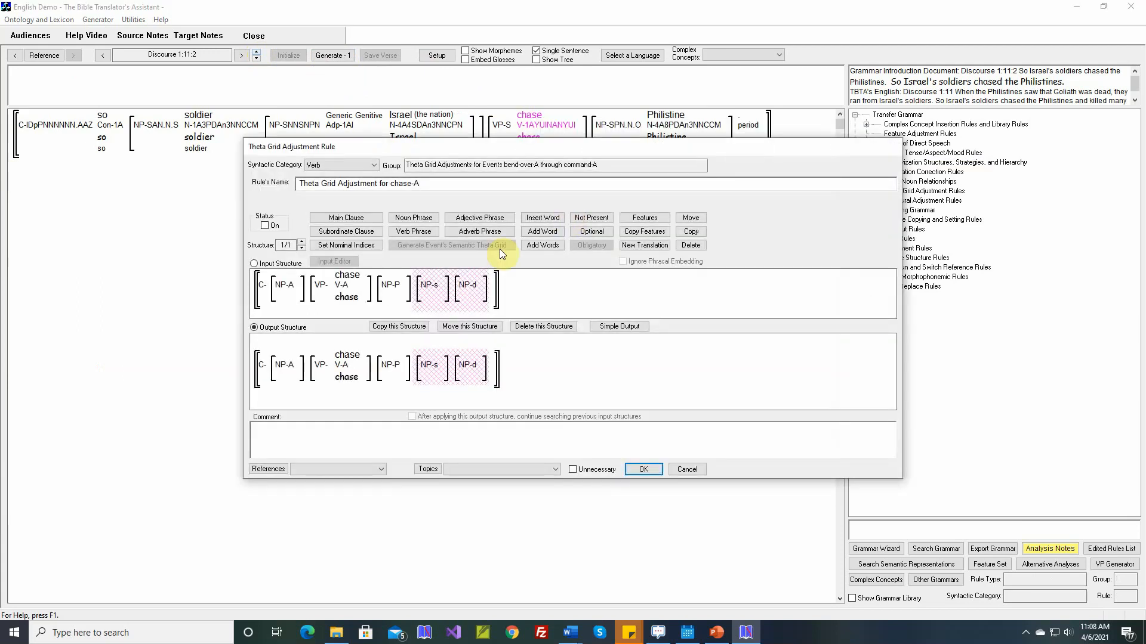
pyautogui.moveTo(352, 281)
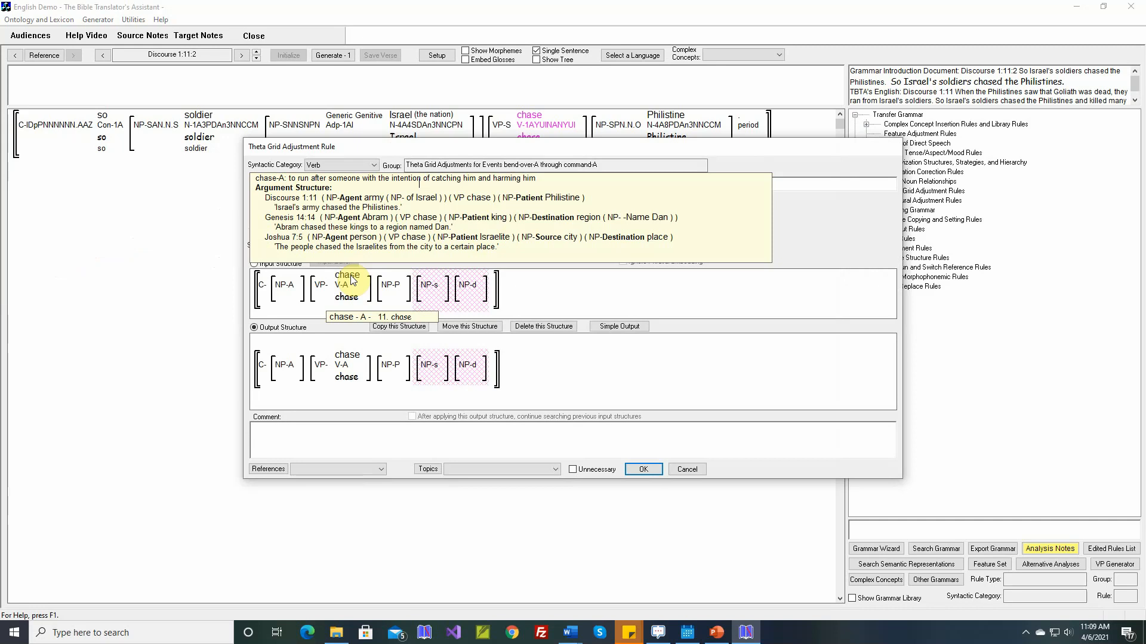
# Give the Source argument in the chase-A rule's simple output the grammatical relation Oblique1 and the adposition "from"
pyautogui.click(618, 327)
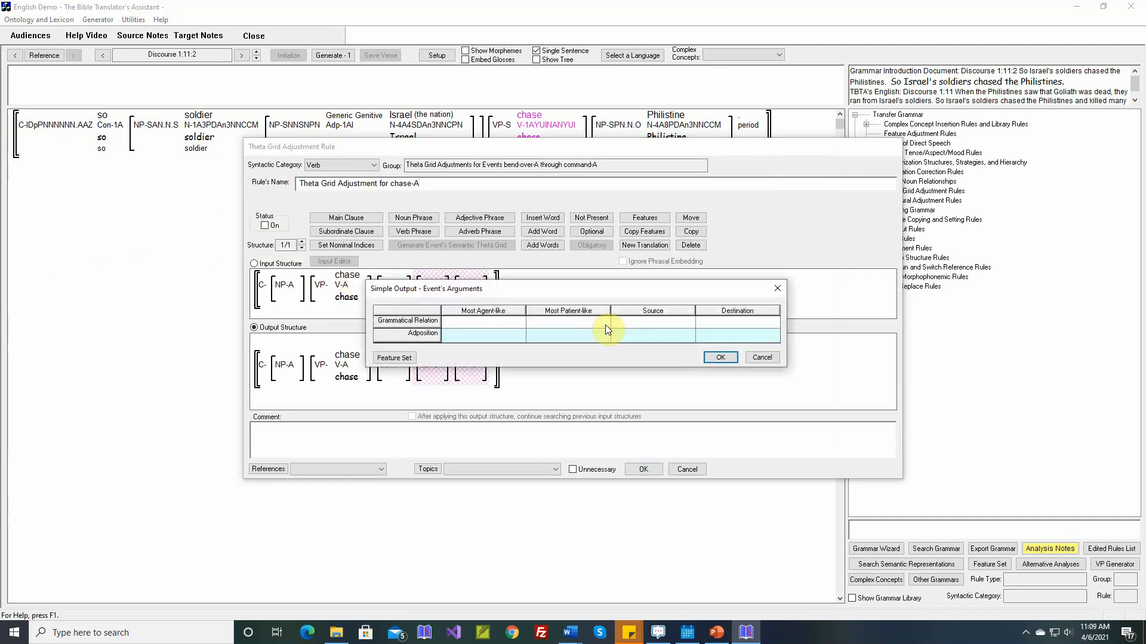
pyautogui.click(632, 323)
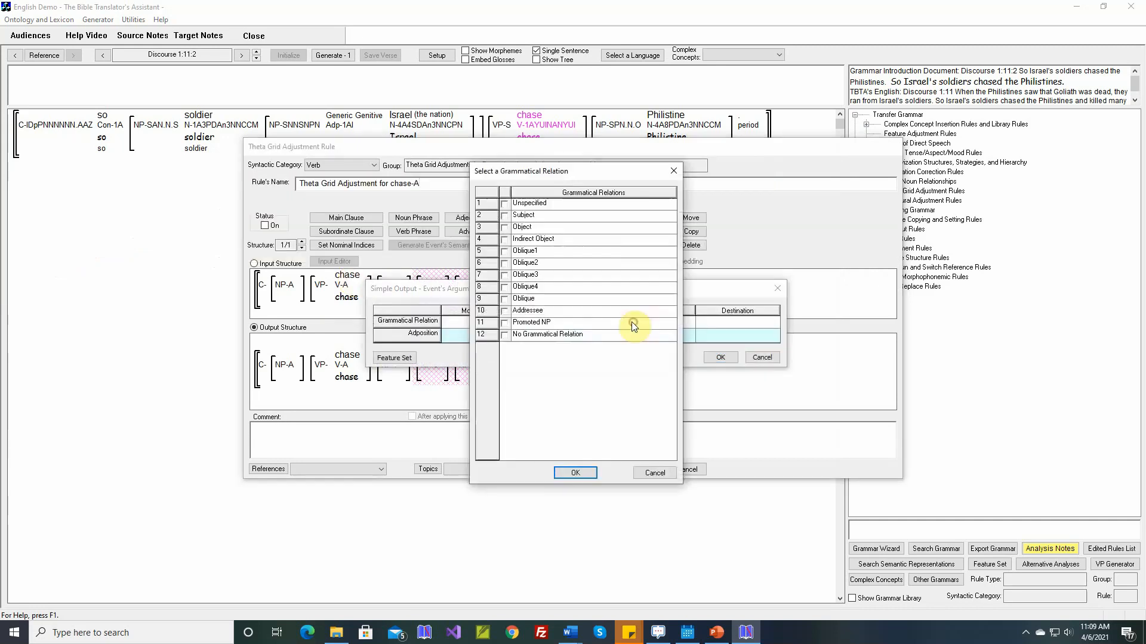
pyautogui.click(505, 252)
pyautogui.click(571, 473)
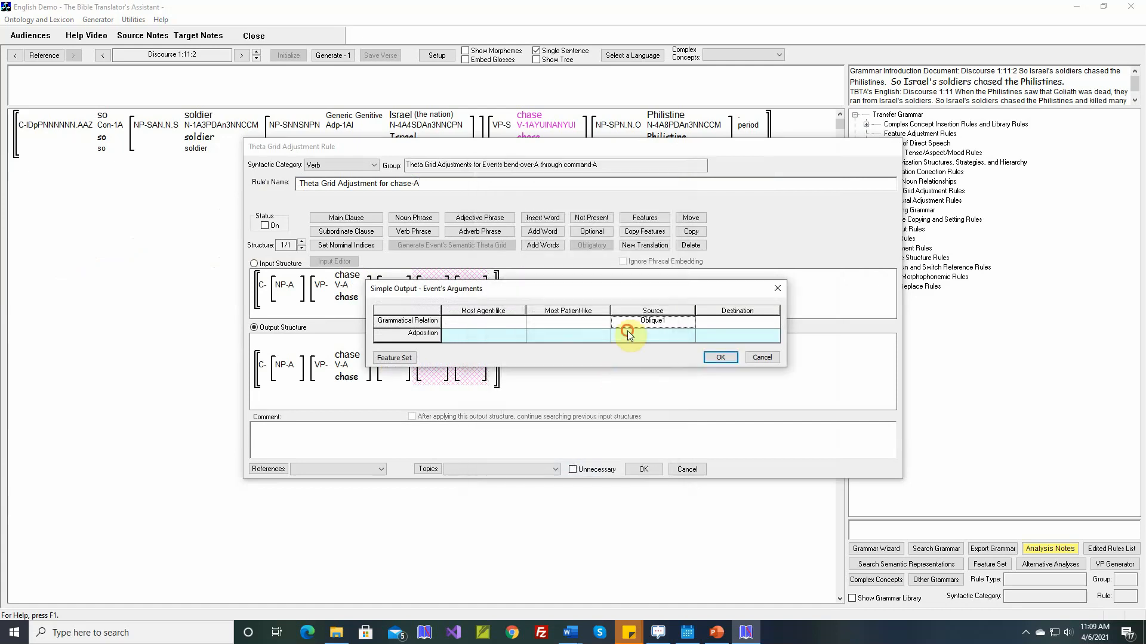
pyautogui.click(626, 333)
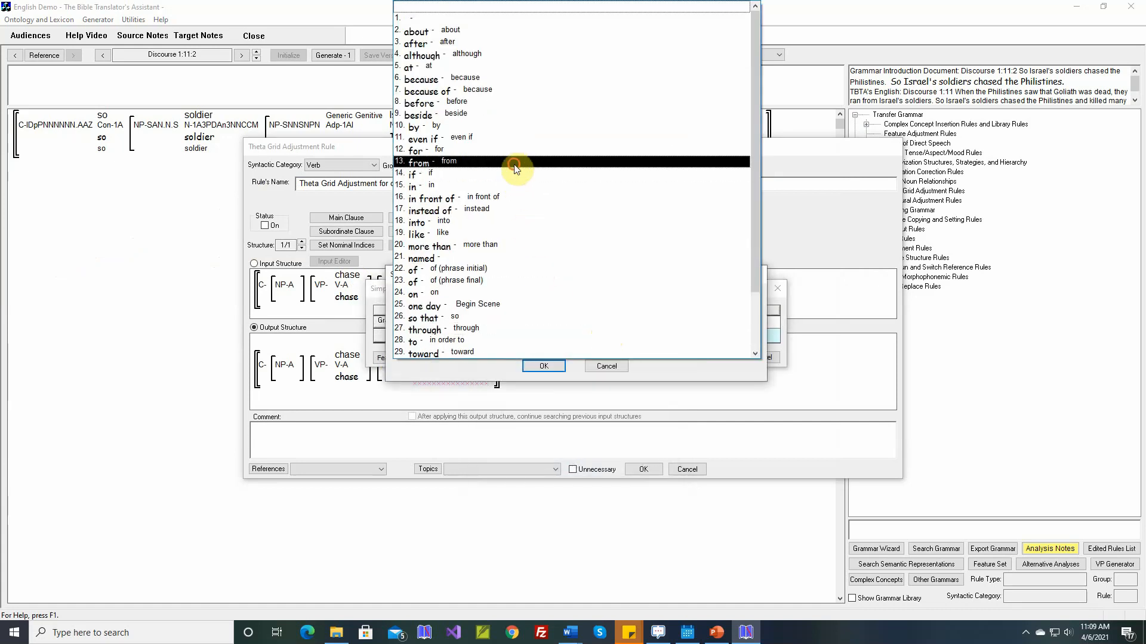
pyautogui.click(514, 167)
pyautogui.click(543, 366)
# Assign the Destination argument of chase-A the relation Oblique2 and the adposition "to", and apply the simple output
pyautogui.click(712, 323)
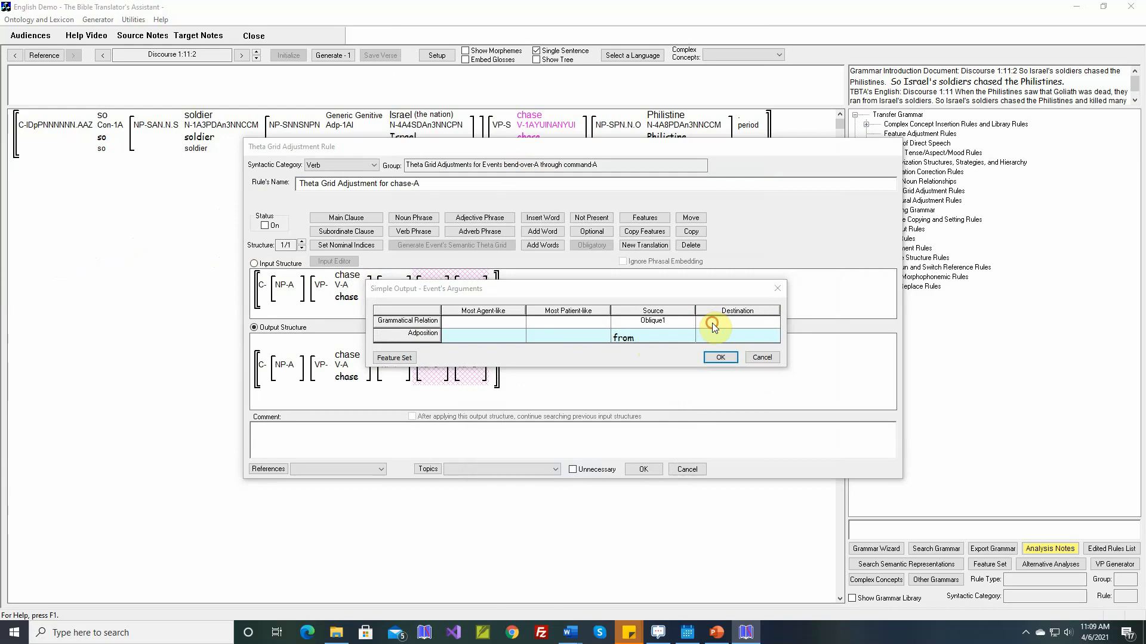
pyautogui.click(505, 263)
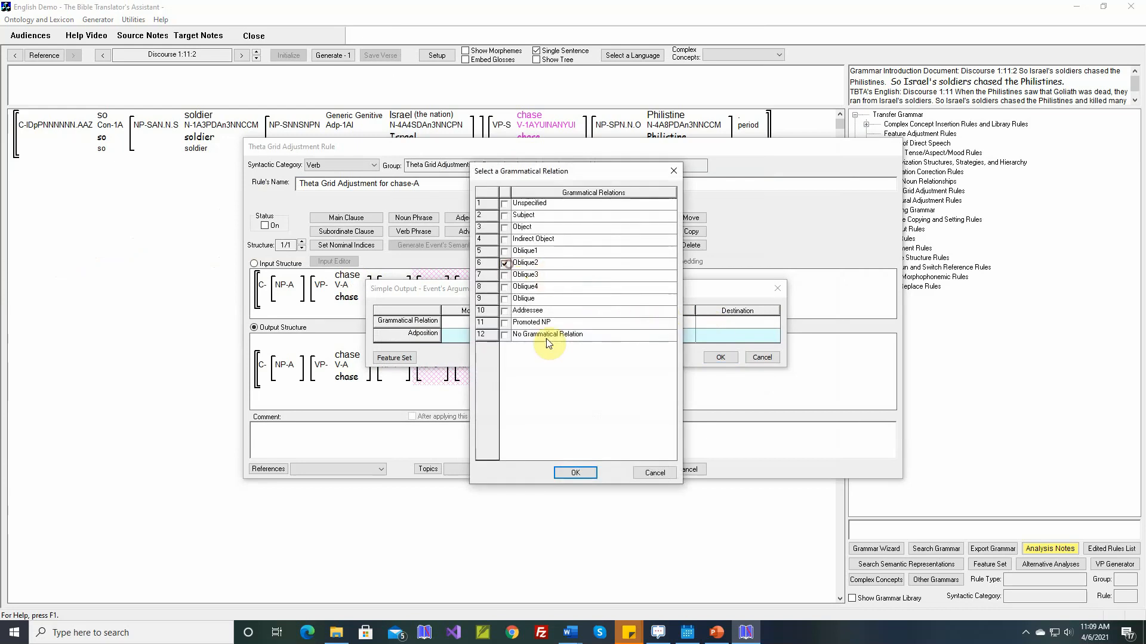
pyautogui.click(575, 473)
pyautogui.click(718, 339)
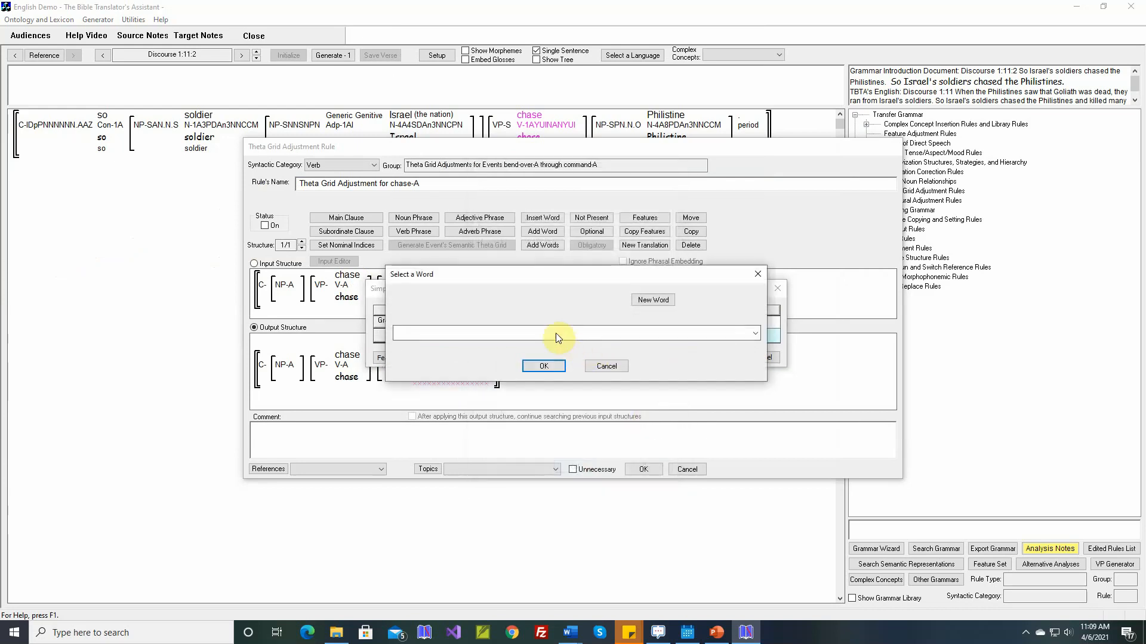
pyautogui.click(556, 333)
pyautogui.click(546, 341)
pyautogui.click(544, 365)
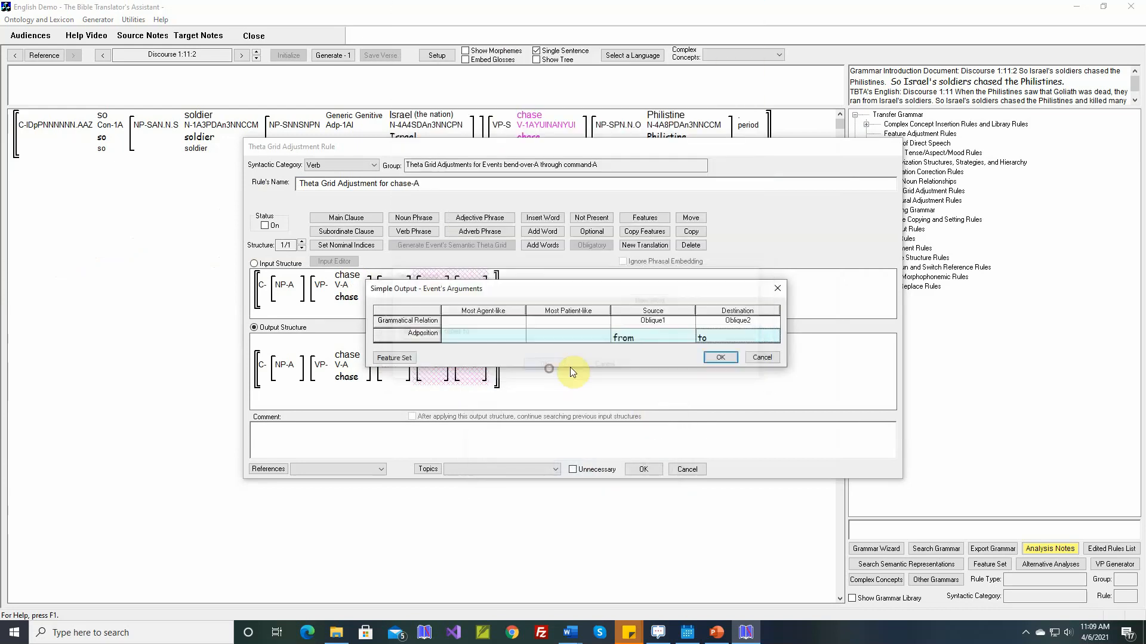
pyautogui.click(714, 358)
# Save the chase-A rule turned on with a comment from the selected Word document, and generate the text of Discourse 1:11:2
pyautogui.click(265, 225)
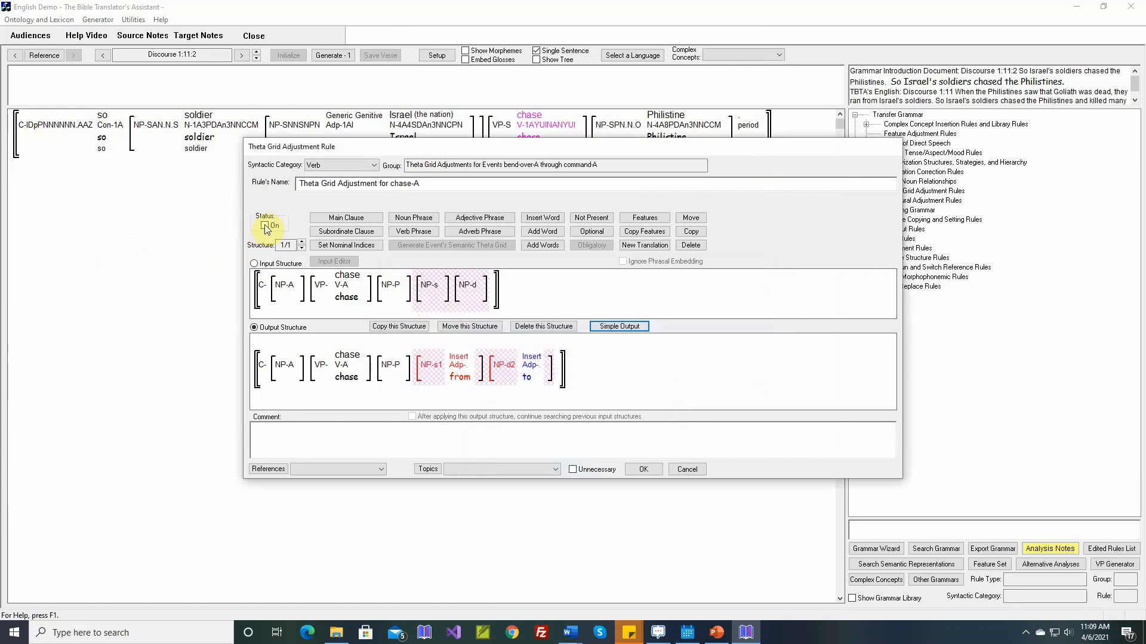
pyautogui.rightClick(440, 424)
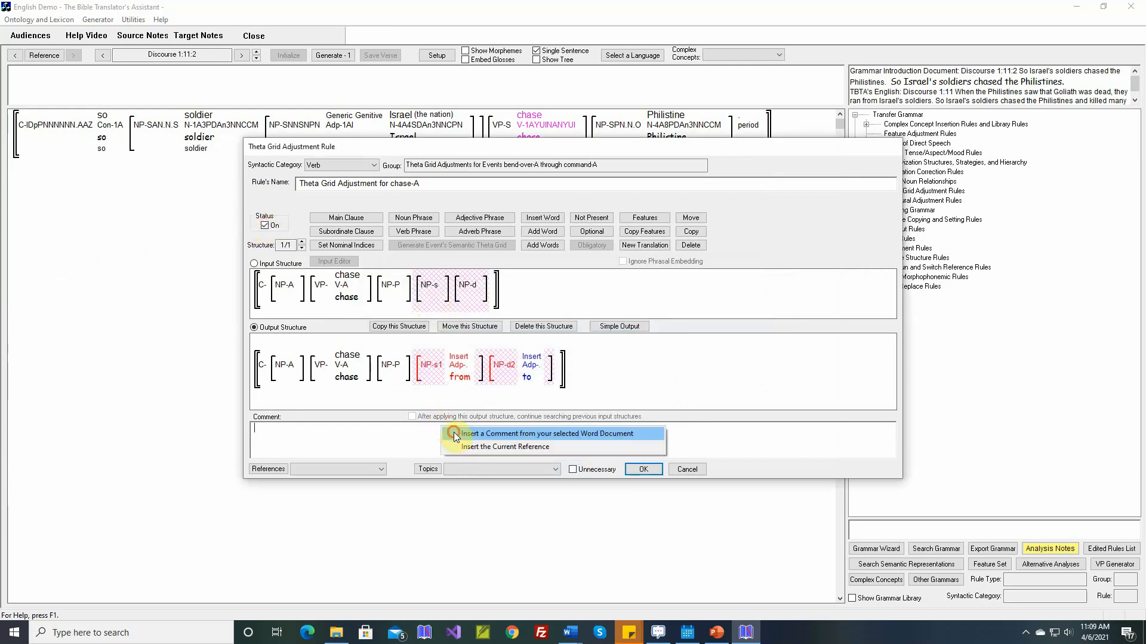
pyautogui.click(418, 435)
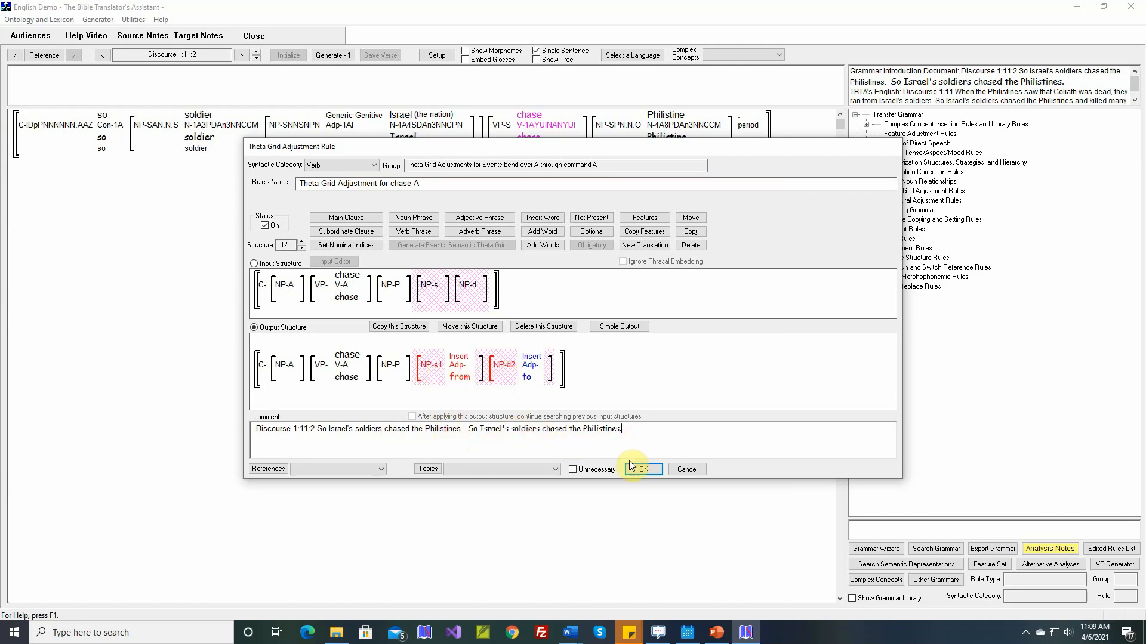
pyautogui.click(644, 471)
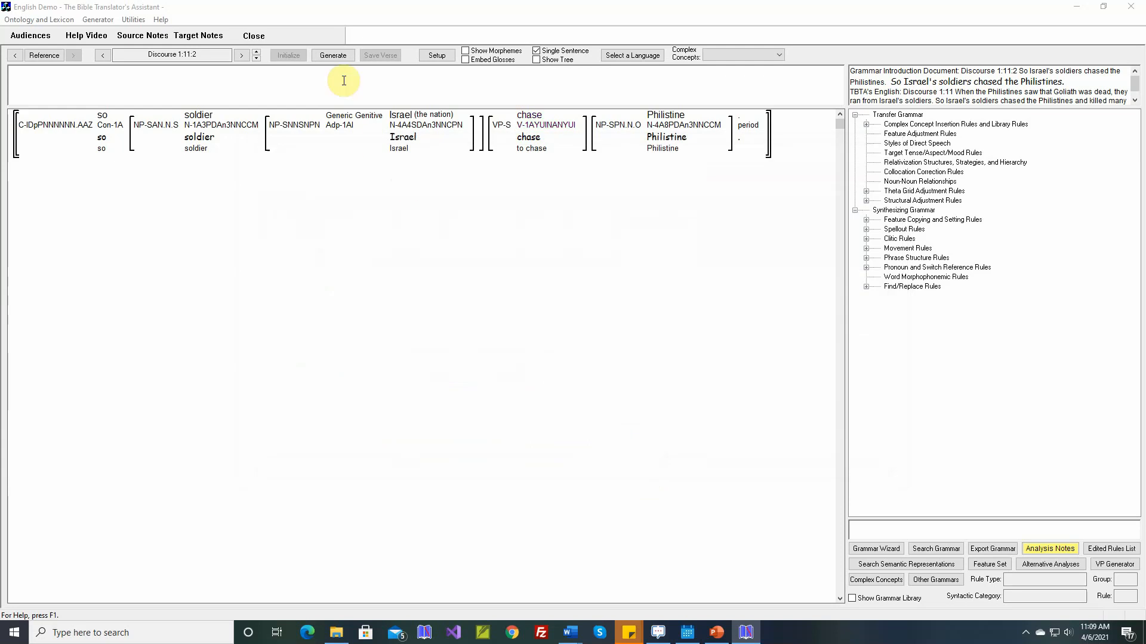
pyautogui.click(338, 56)
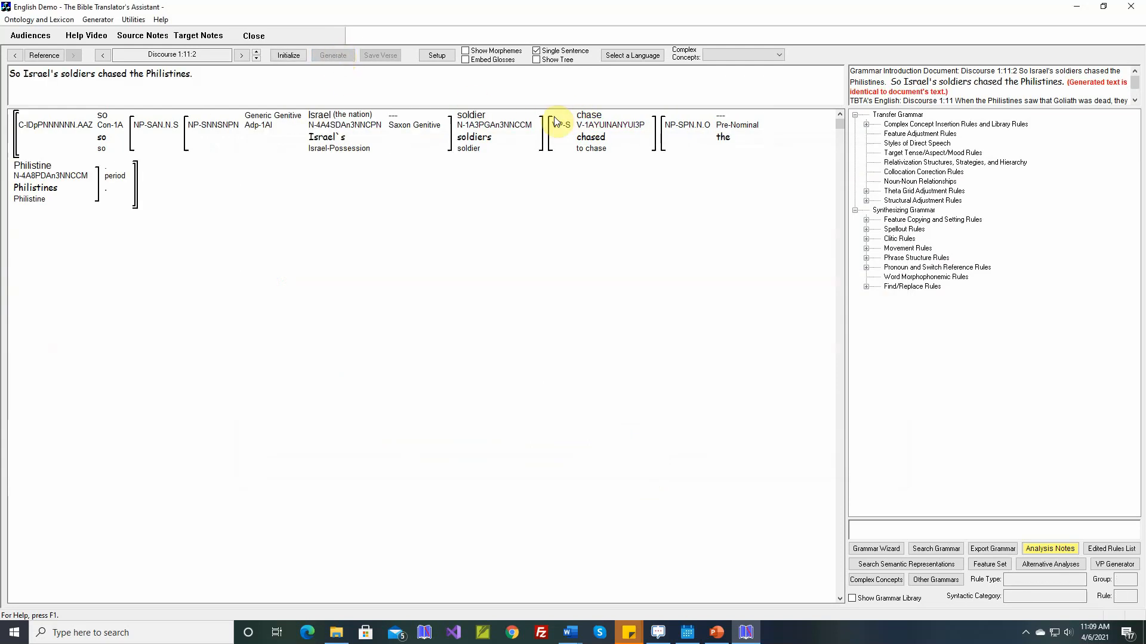
# Go to Discourse 1:11:3 and generate its text
pyautogui.click(256, 53)
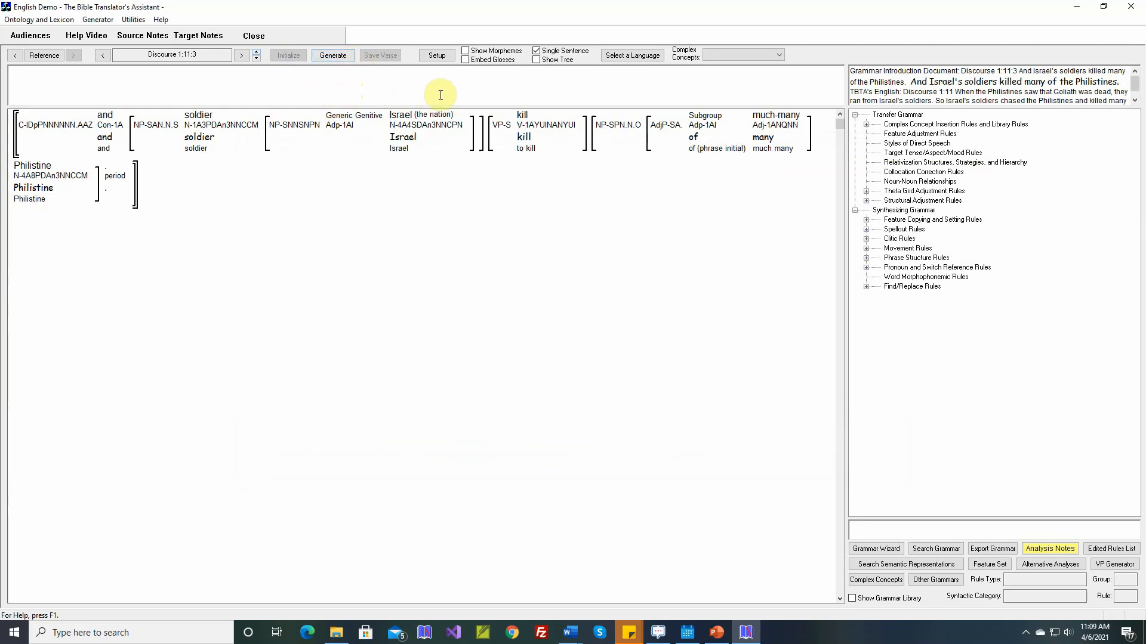
pyautogui.click(332, 55)
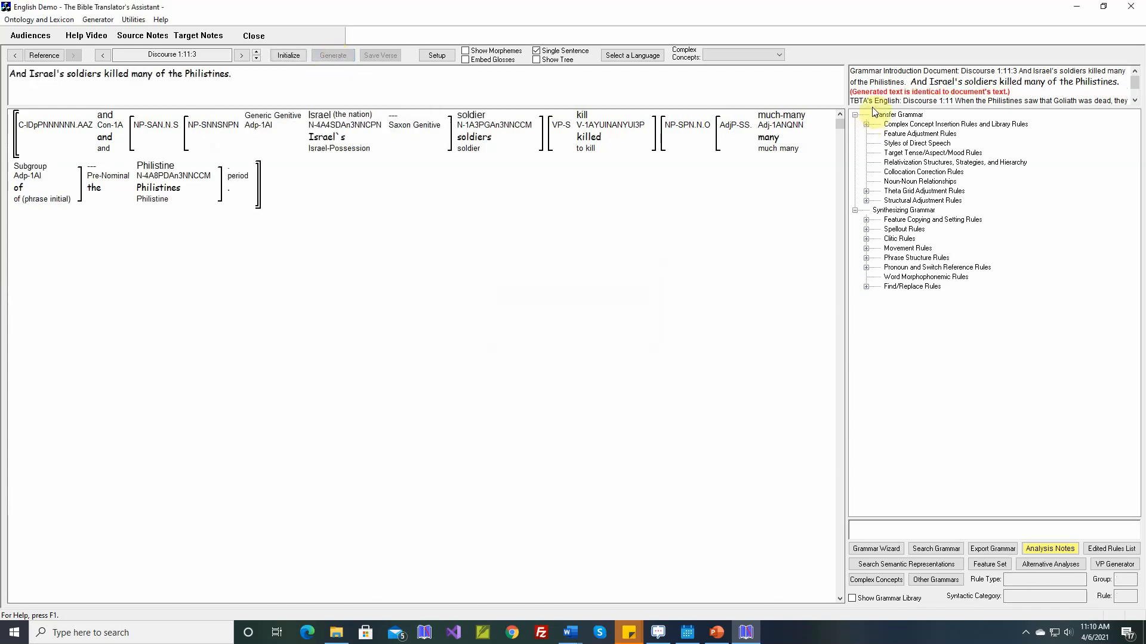
# Go to Discourse 1:11:4, mark the theta grid adjustment rule for the adjective "good" as unnecessary, and generate the text
pyautogui.click(257, 53)
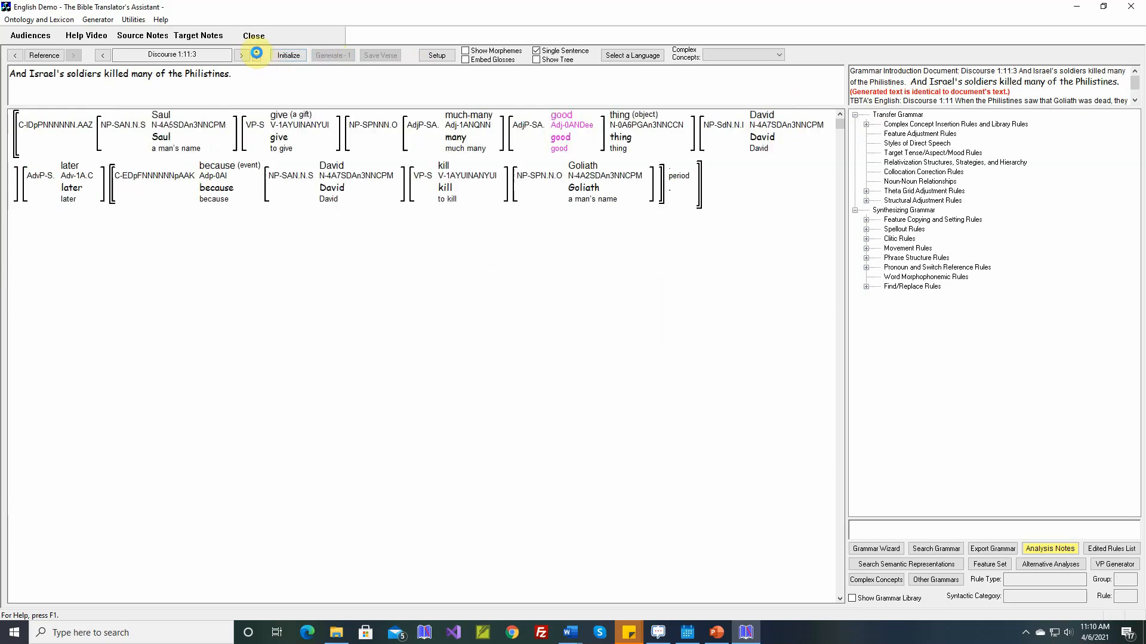
pyautogui.rightClick(568, 121)
pyautogui.click(591, 236)
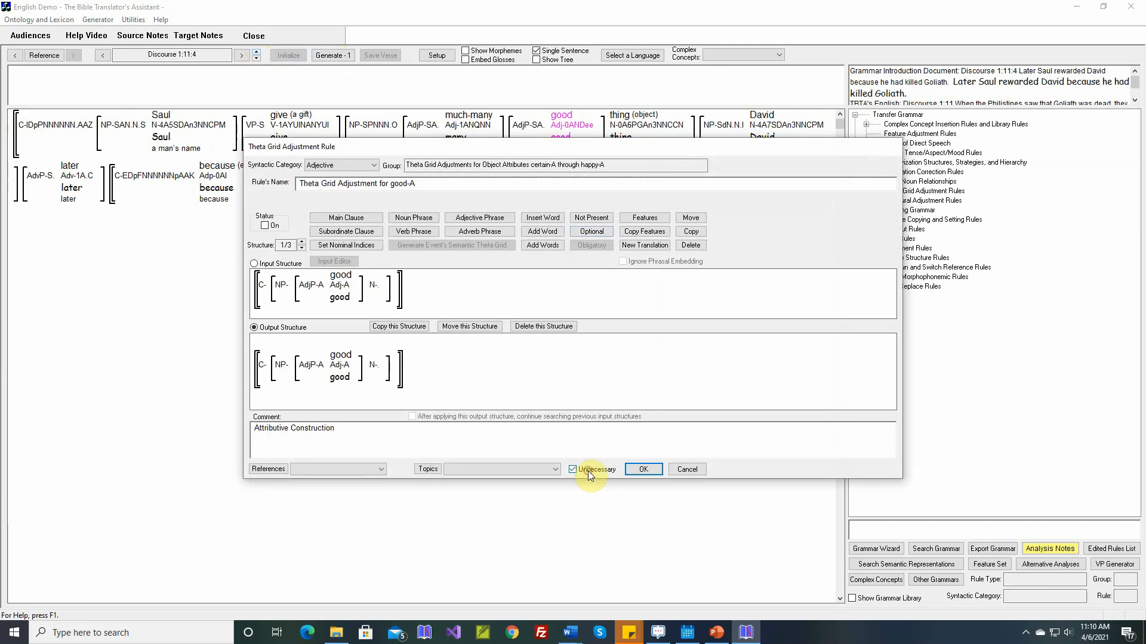
pyautogui.click(645, 470)
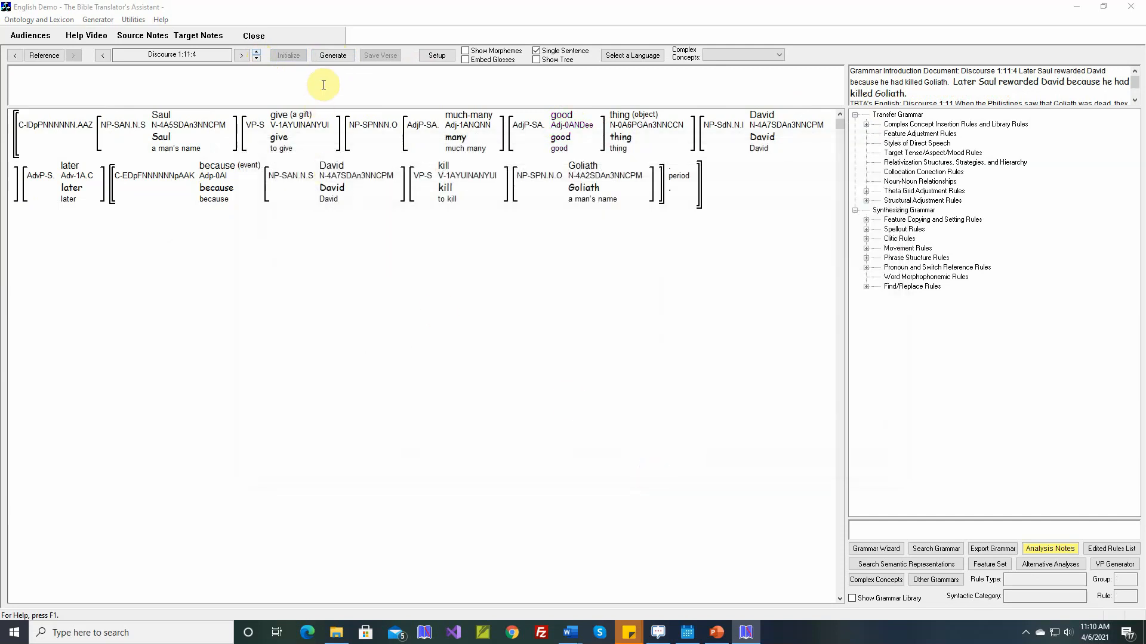
pyautogui.click(337, 55)
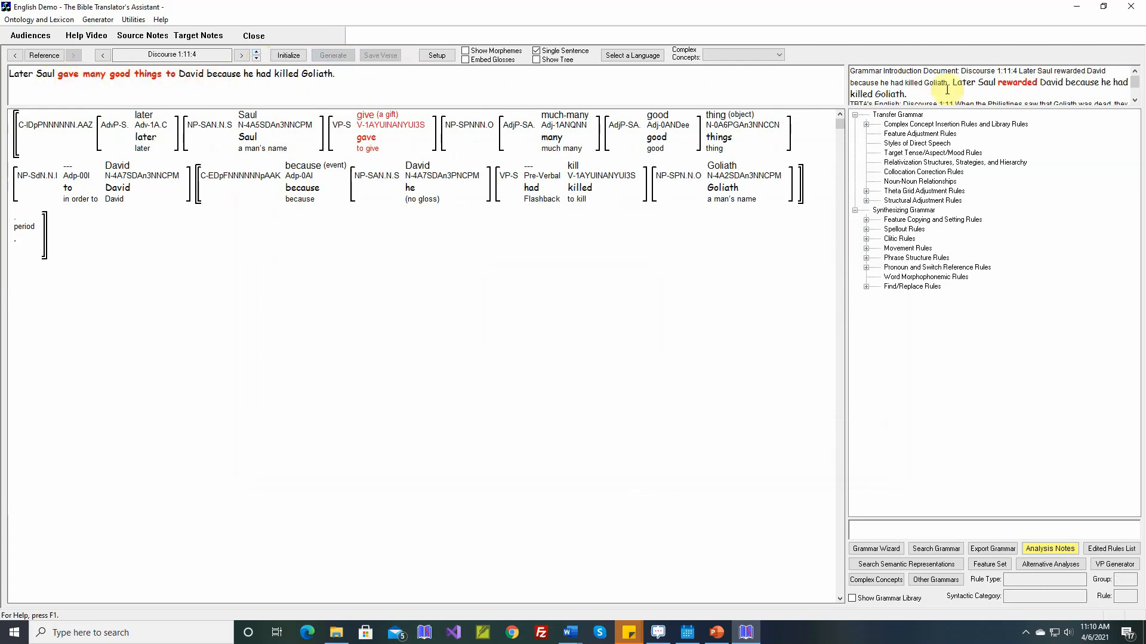
# Activate all semantically complex concepts for nouns and verbs, checking that reward-A is included among the verbs
pyautogui.doubleClick(1021, 83)
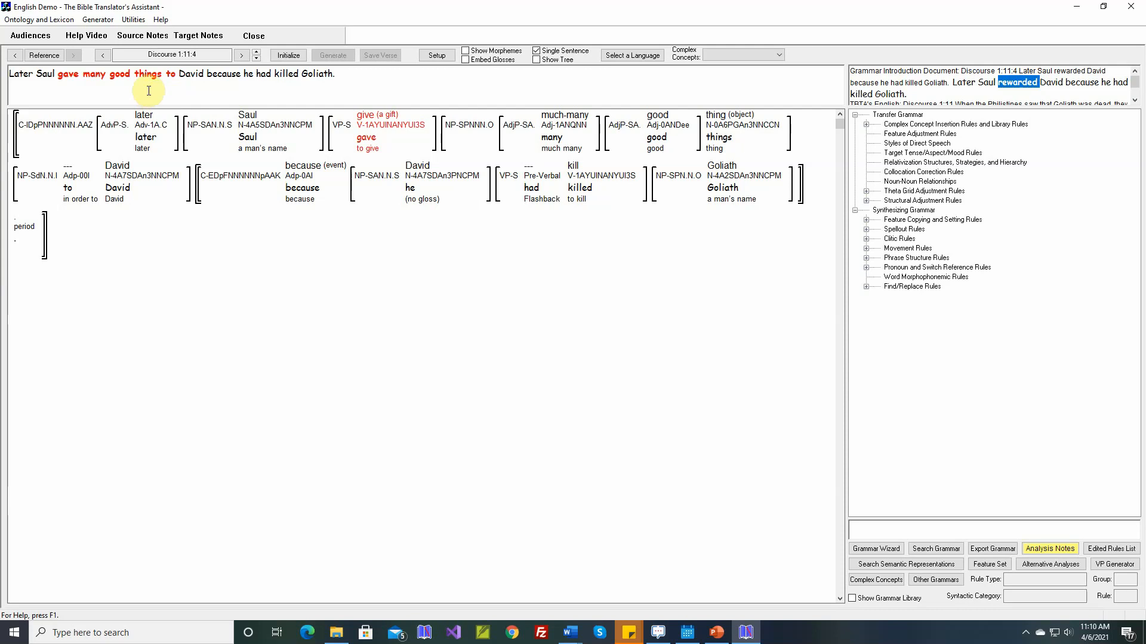
pyautogui.click(876, 581)
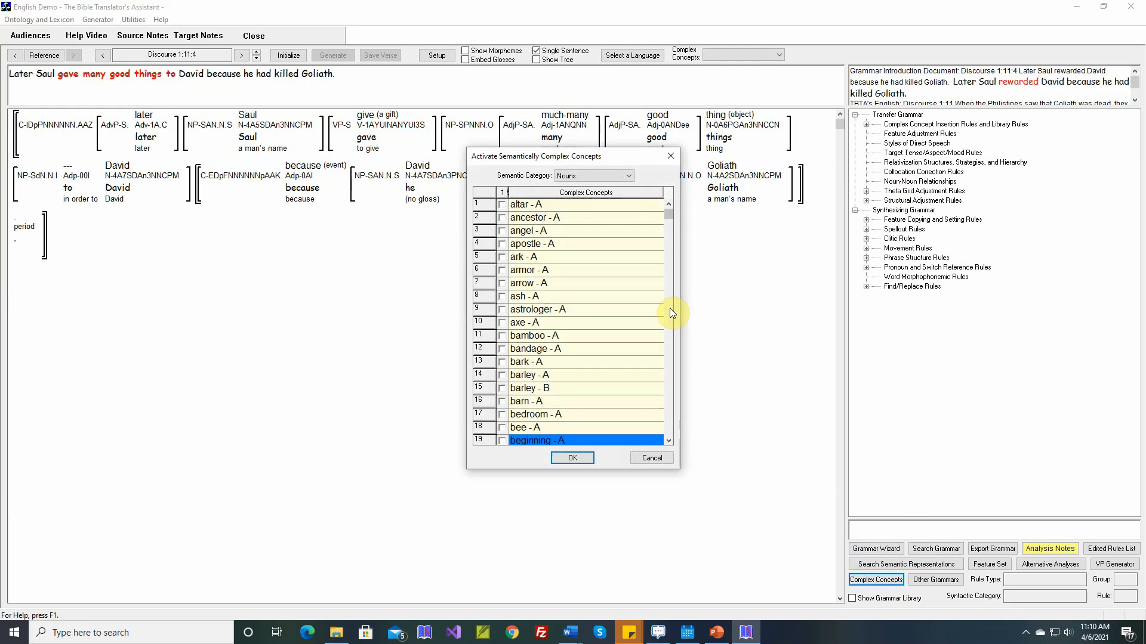
pyautogui.moveTo(631, 261)
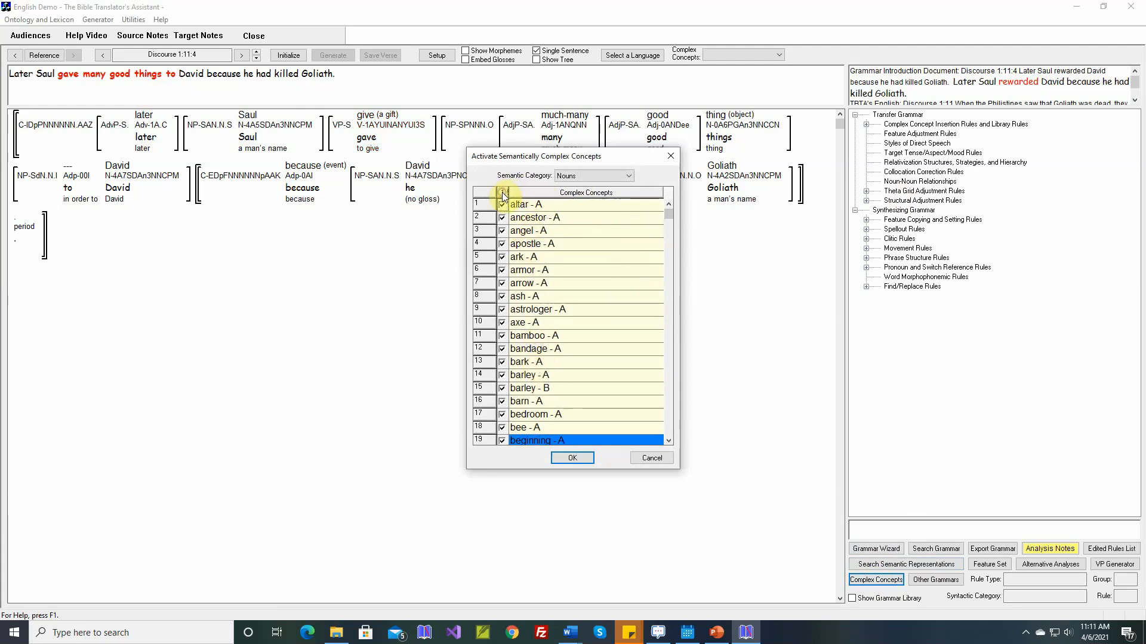
pyautogui.click(579, 177)
pyautogui.click(573, 196)
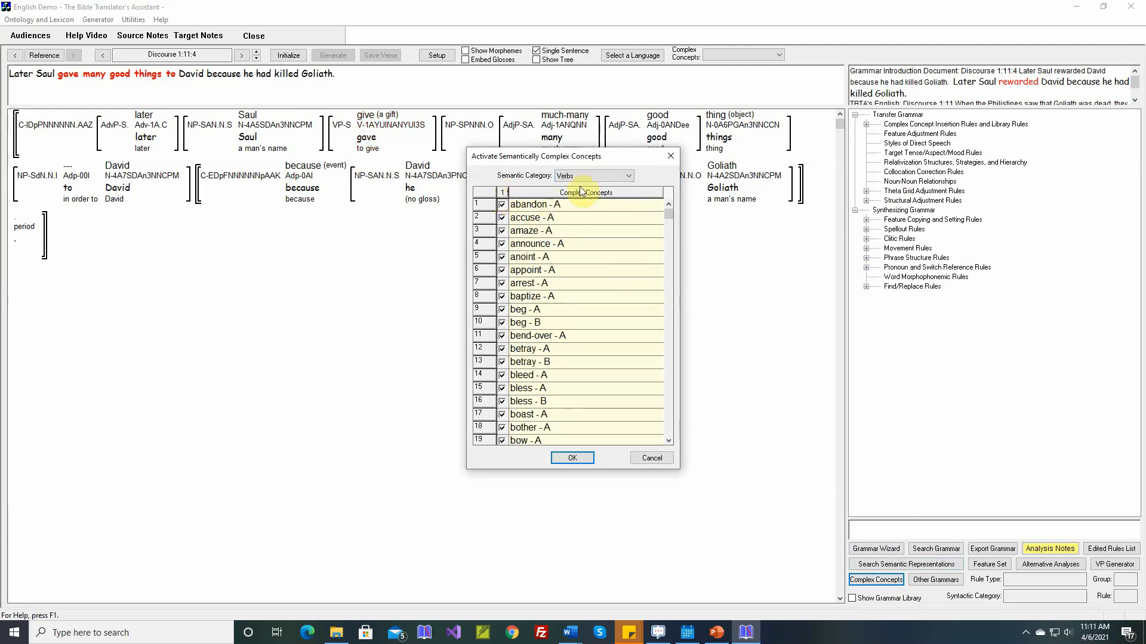
pyautogui.moveTo(668, 214); pyautogui.dragTo(674, 373)
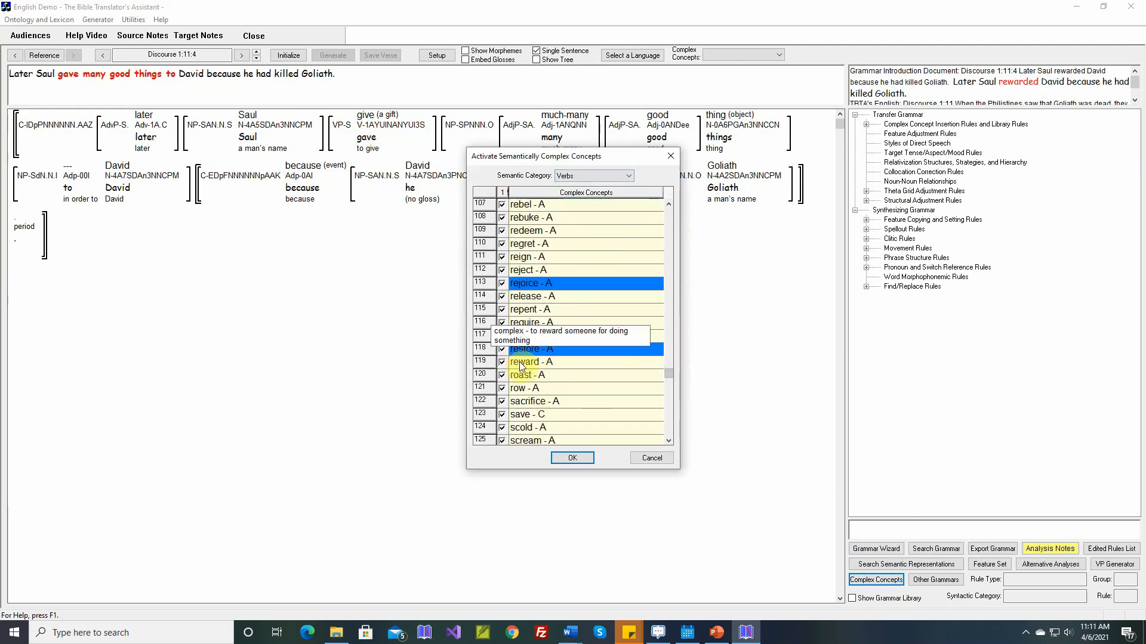
# Activate all semantically complex adjectives and adverbs as well, and apply the complex concept selection
pyautogui.click(585, 175)
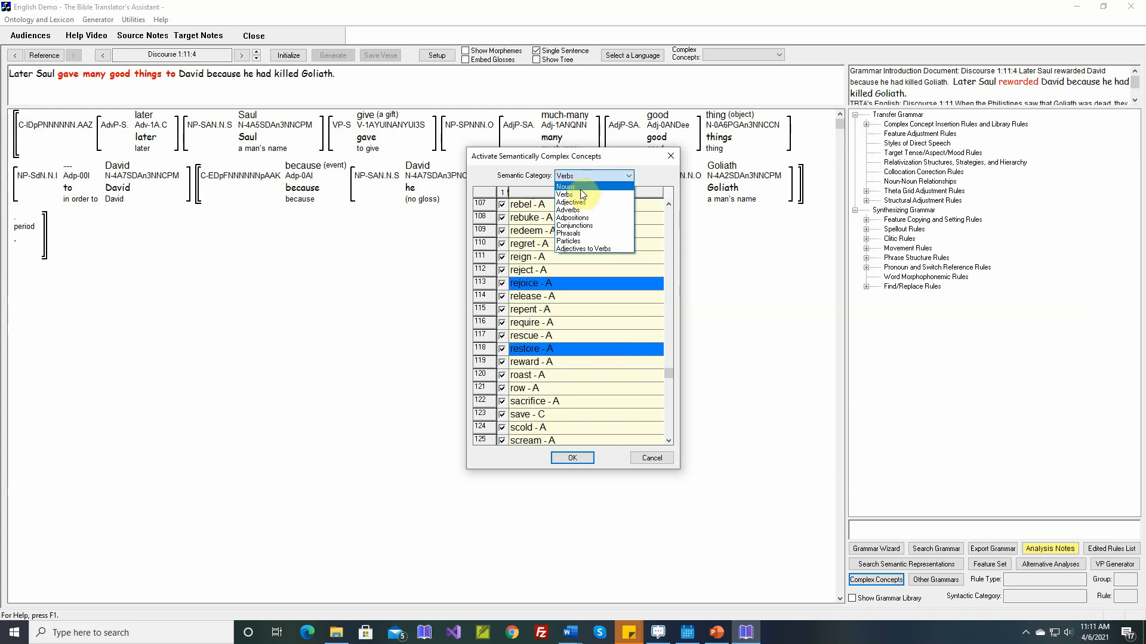
pyautogui.click(578, 203)
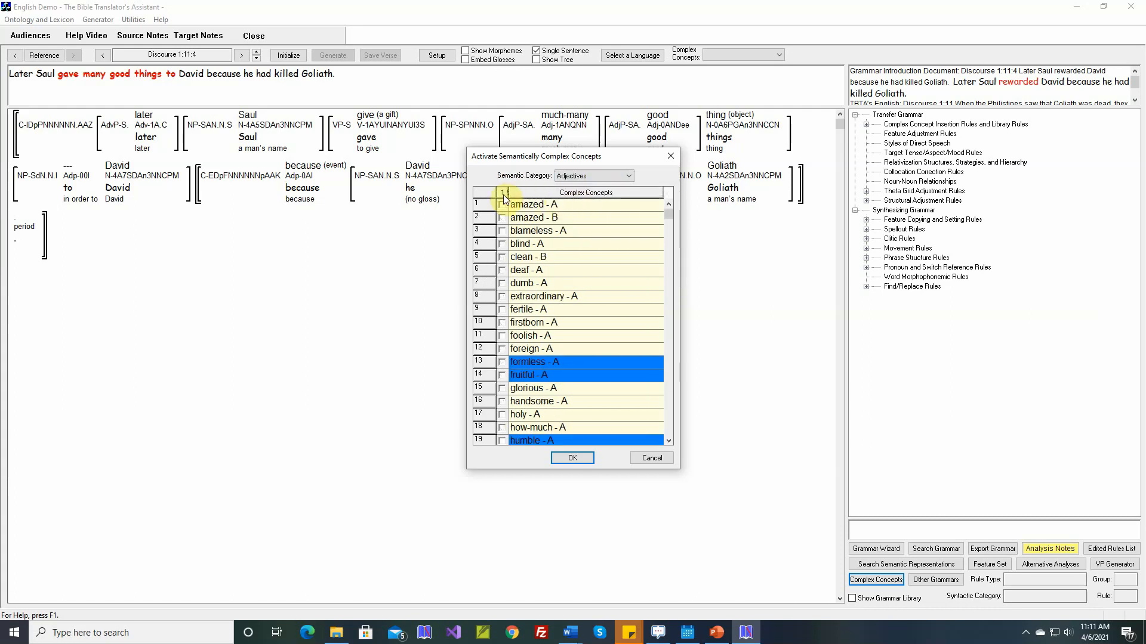
pyautogui.click(588, 176)
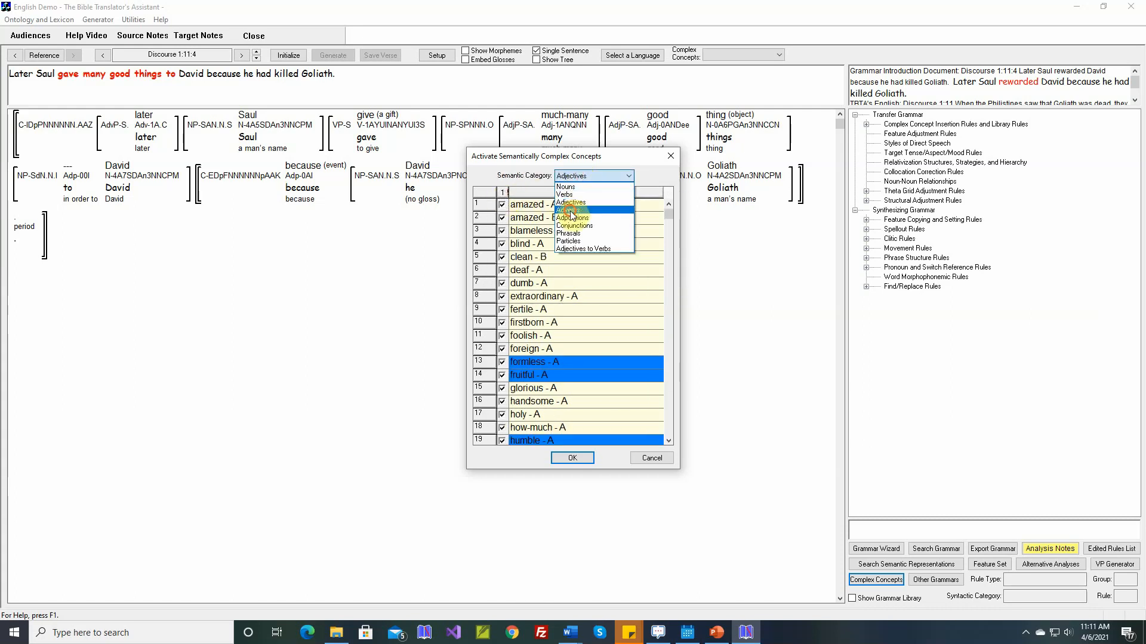
pyautogui.click(556, 214)
pyautogui.click(504, 192)
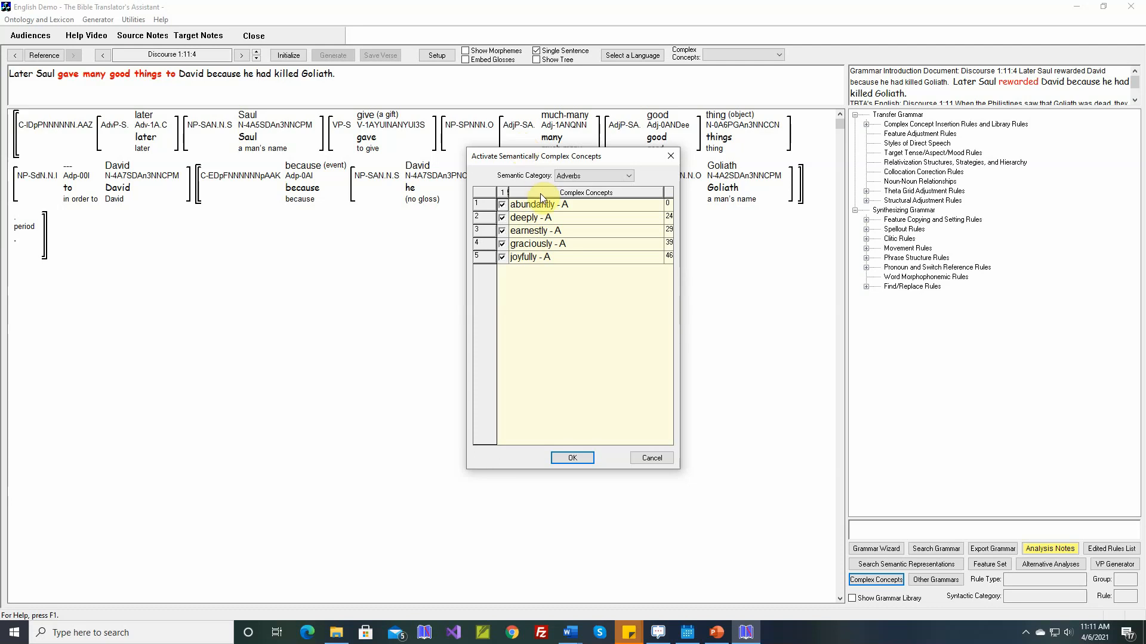
pyautogui.click(574, 458)
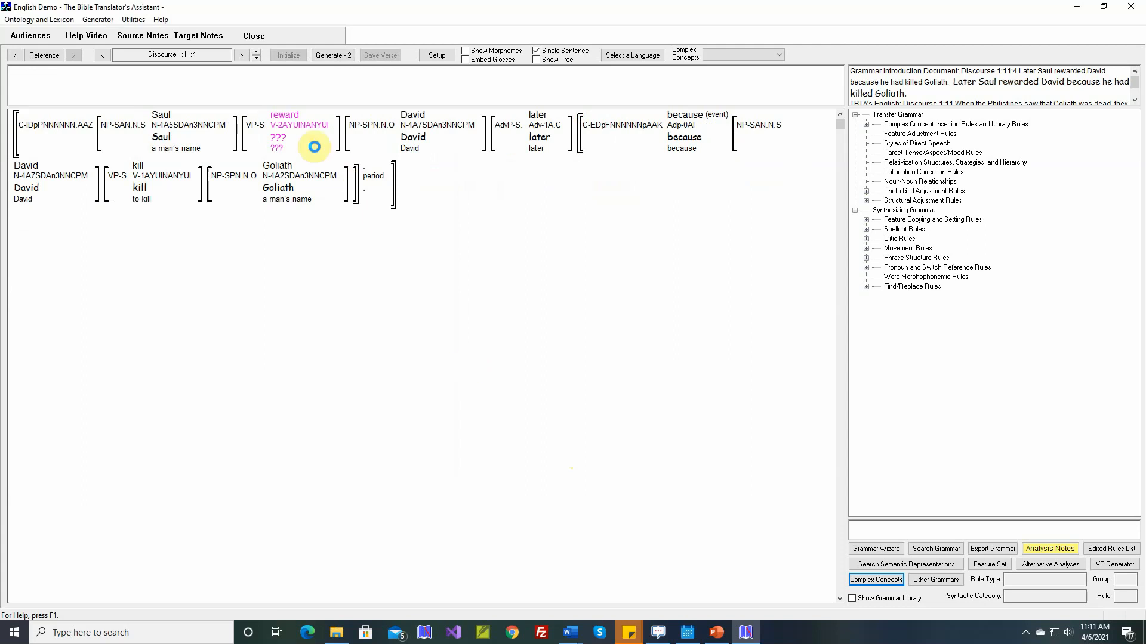
# Examine the Complex Event Insertion Rule for "to reward" and close it without changes
pyautogui.moveTo(295, 127)
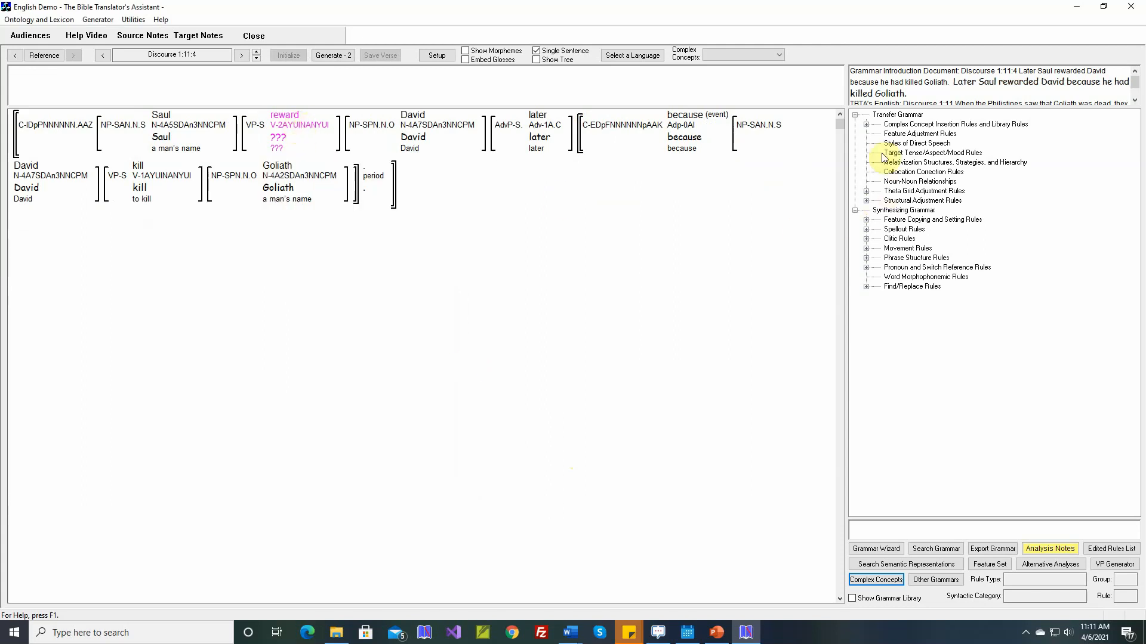
pyautogui.click(866, 124)
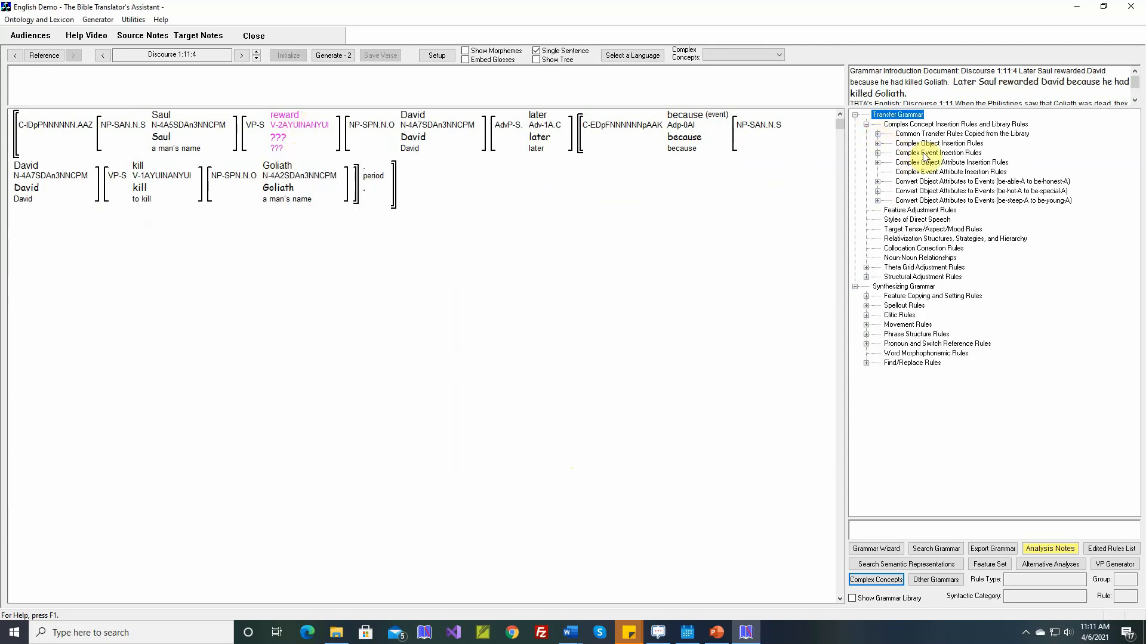
pyautogui.click(878, 153)
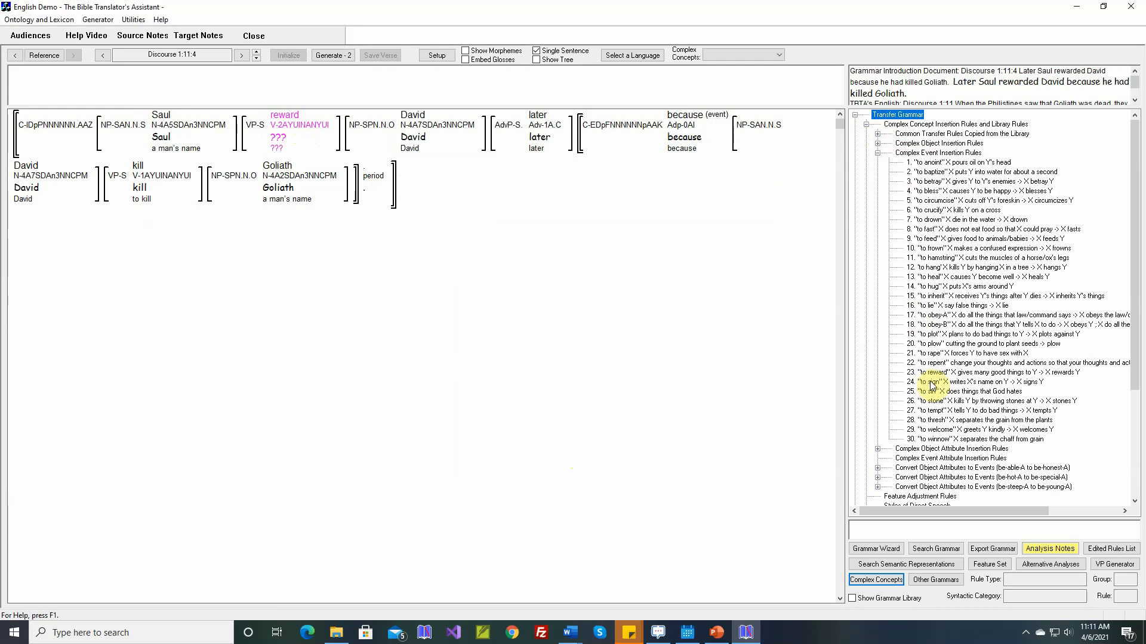
pyautogui.click(947, 373)
pyautogui.doubleClick(948, 376)
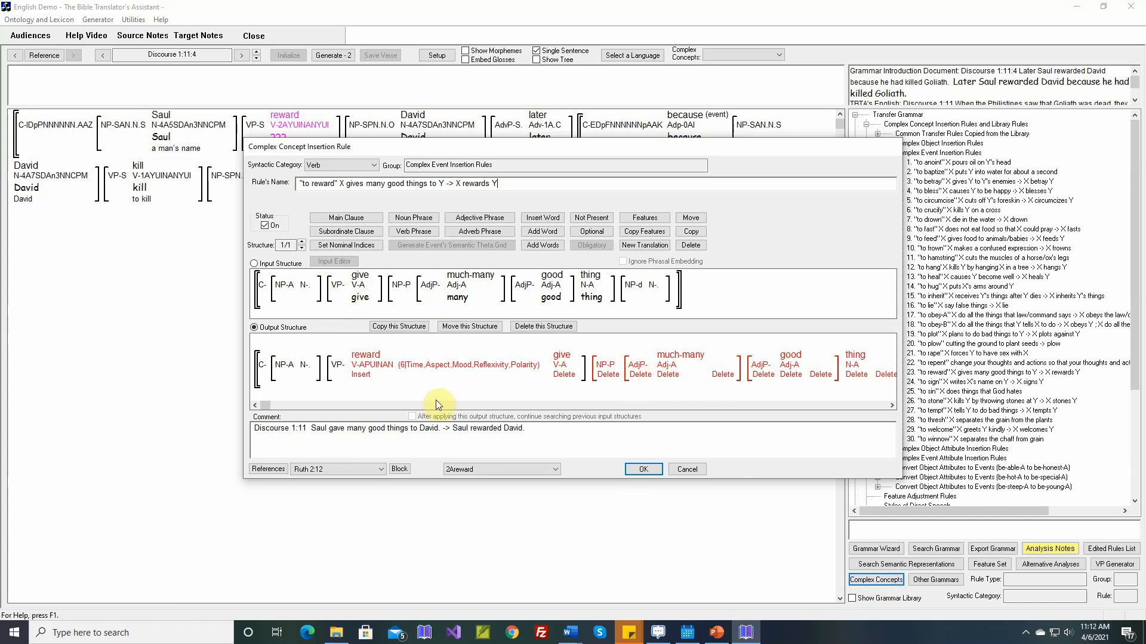
pyautogui.click(697, 474)
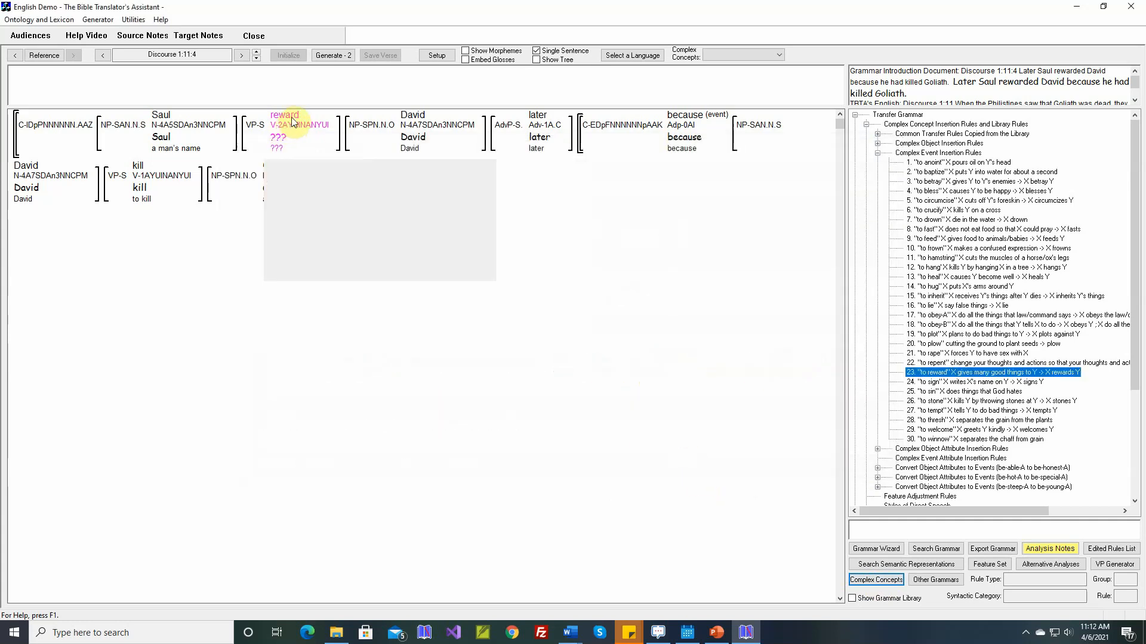
# Map the concept reward-A to a new target stem "reward" with its suggested forms and the gloss "to reward"
pyautogui.doubleClick(292, 121)
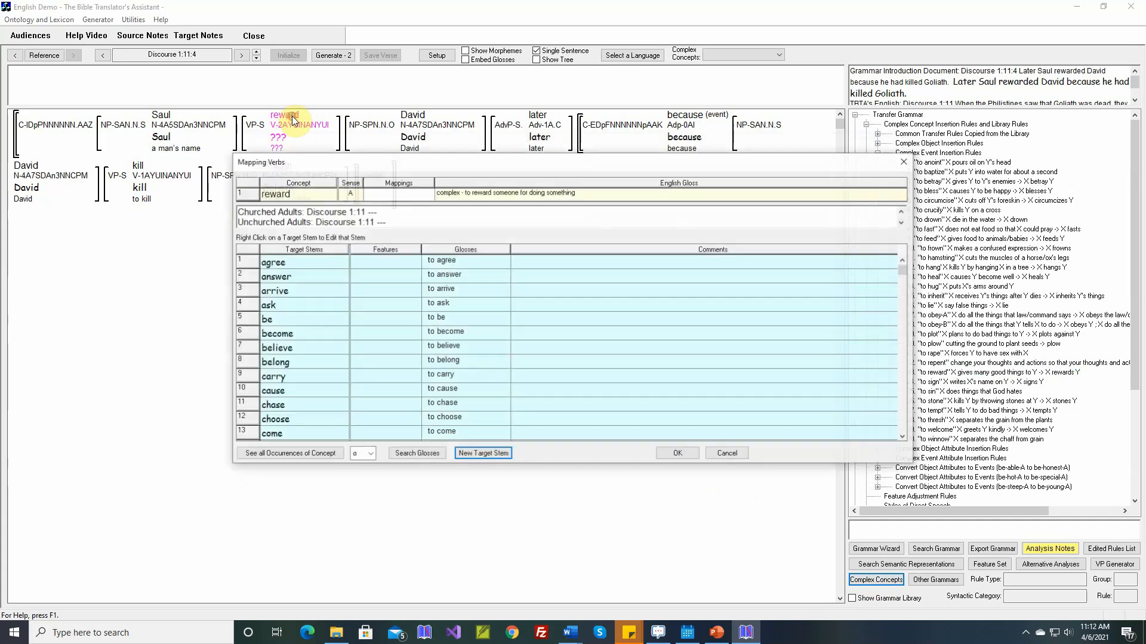
pyautogui.click(483, 454)
pyautogui.write('reward')
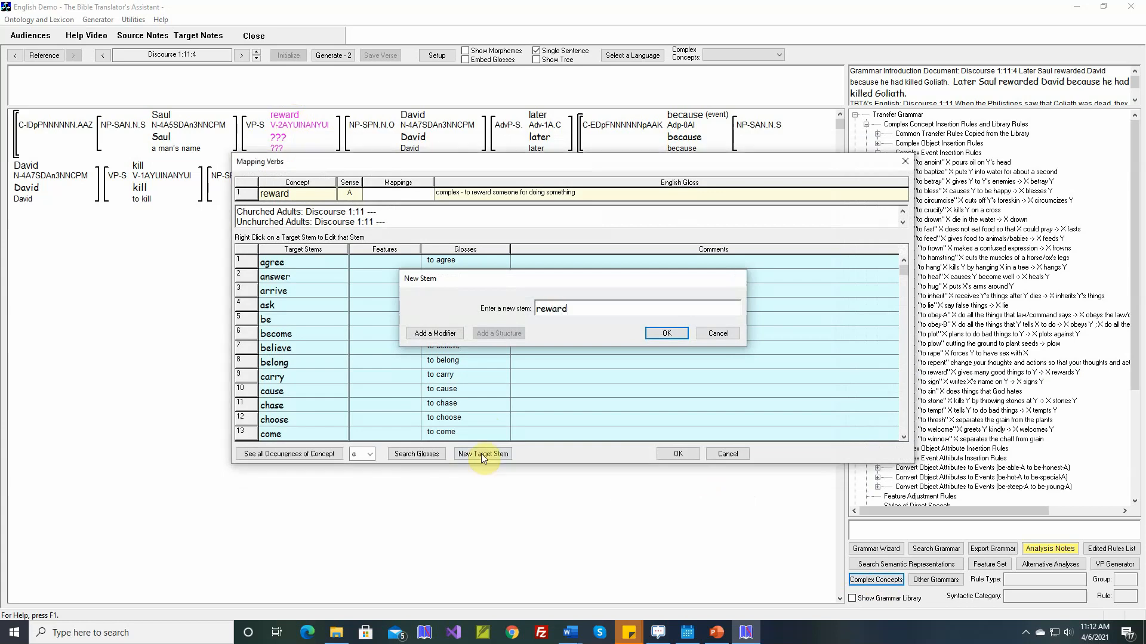
pyautogui.press('Return')
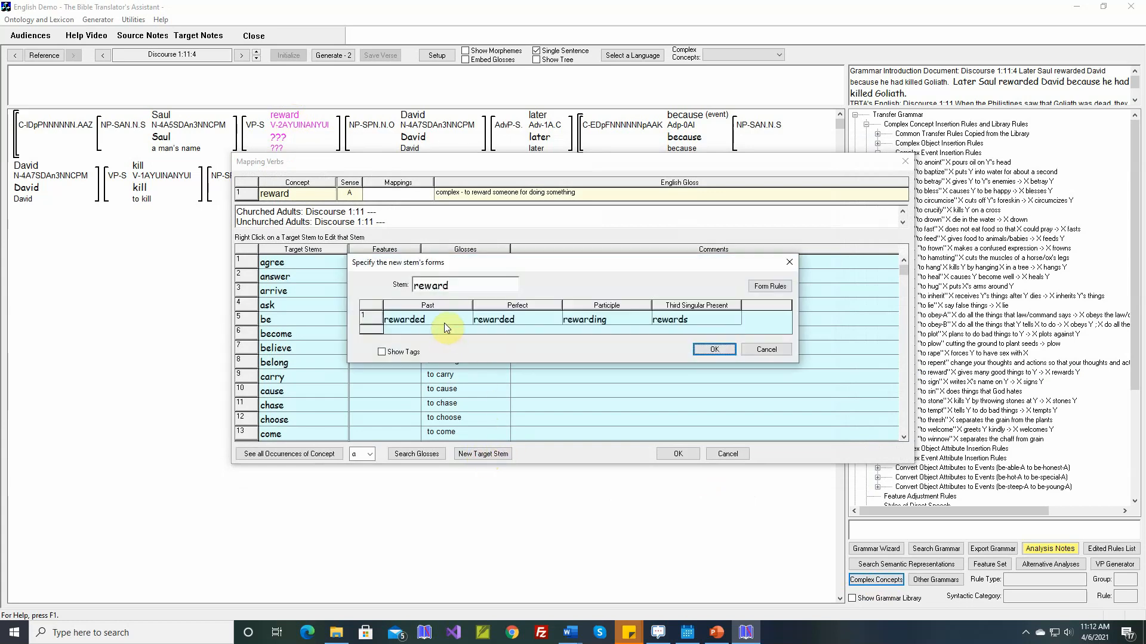
pyautogui.click(702, 347)
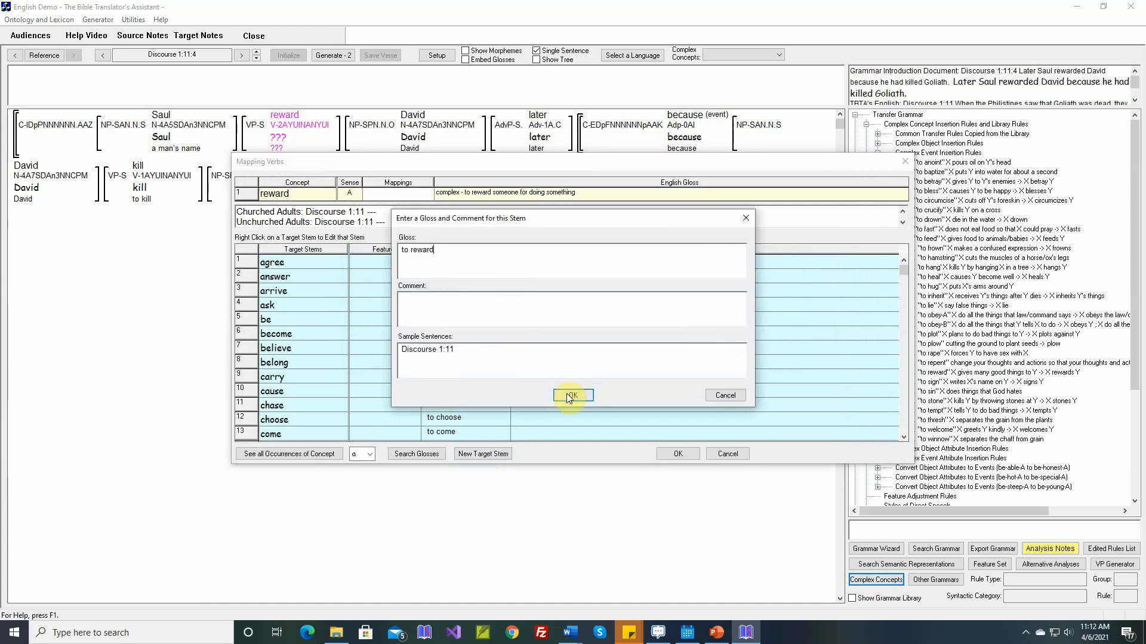
pyautogui.click(571, 397)
pyautogui.click(662, 451)
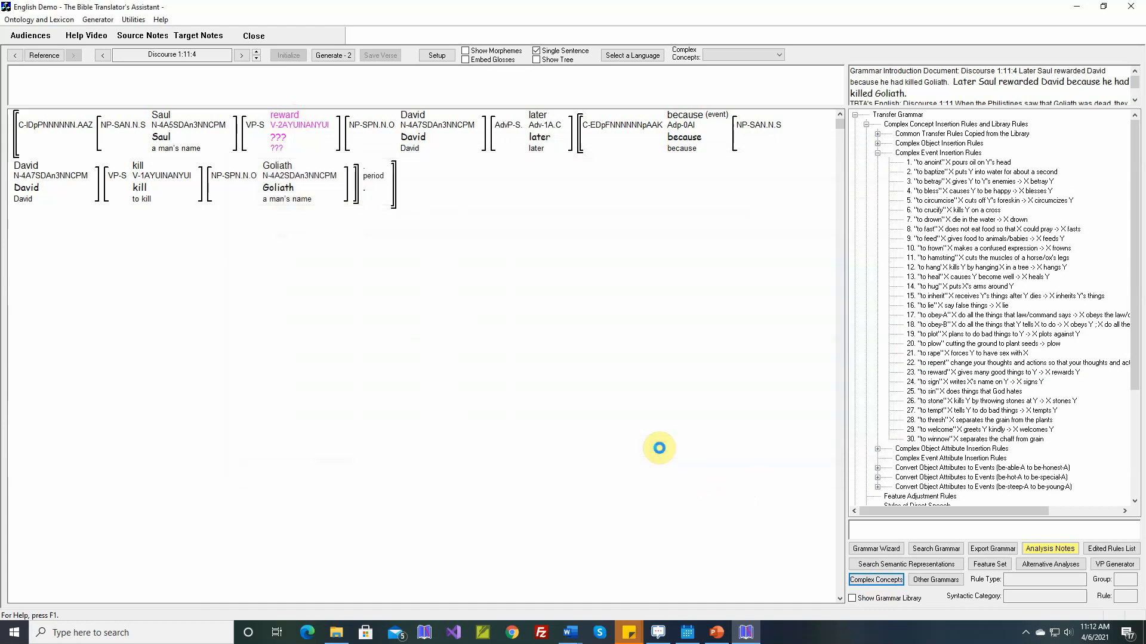
# Mark the theta grid adjustment rule for reward-A as unnecessary and generate the text of Discourse 1:11:4
pyautogui.rightClick(299, 123)
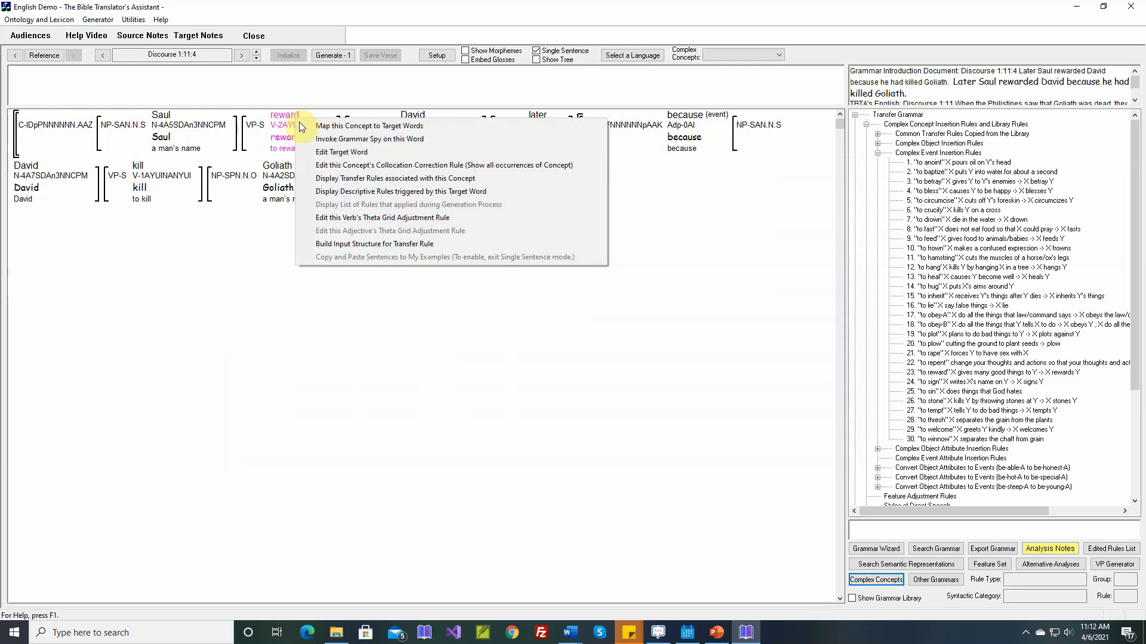
pyautogui.click(357, 220)
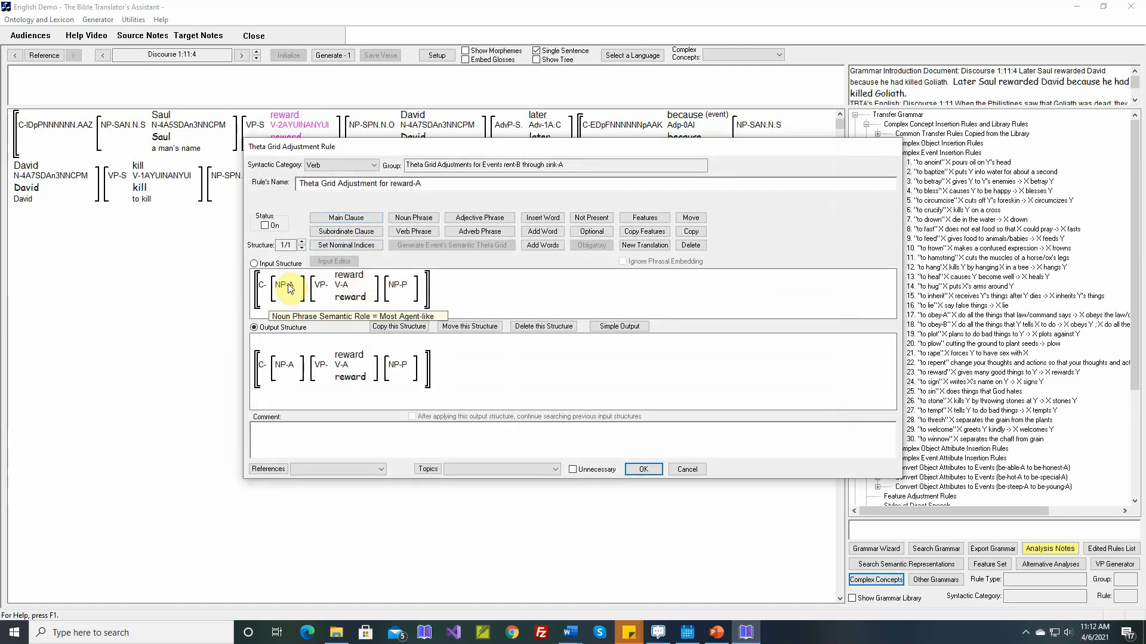
pyautogui.click(573, 470)
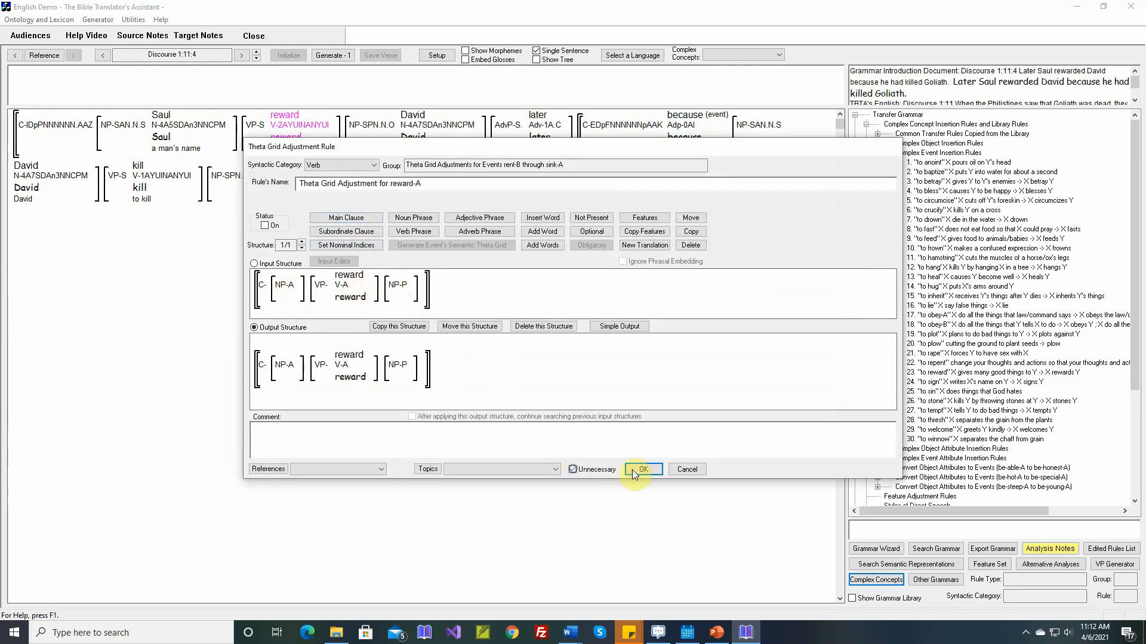
pyautogui.click(637, 470)
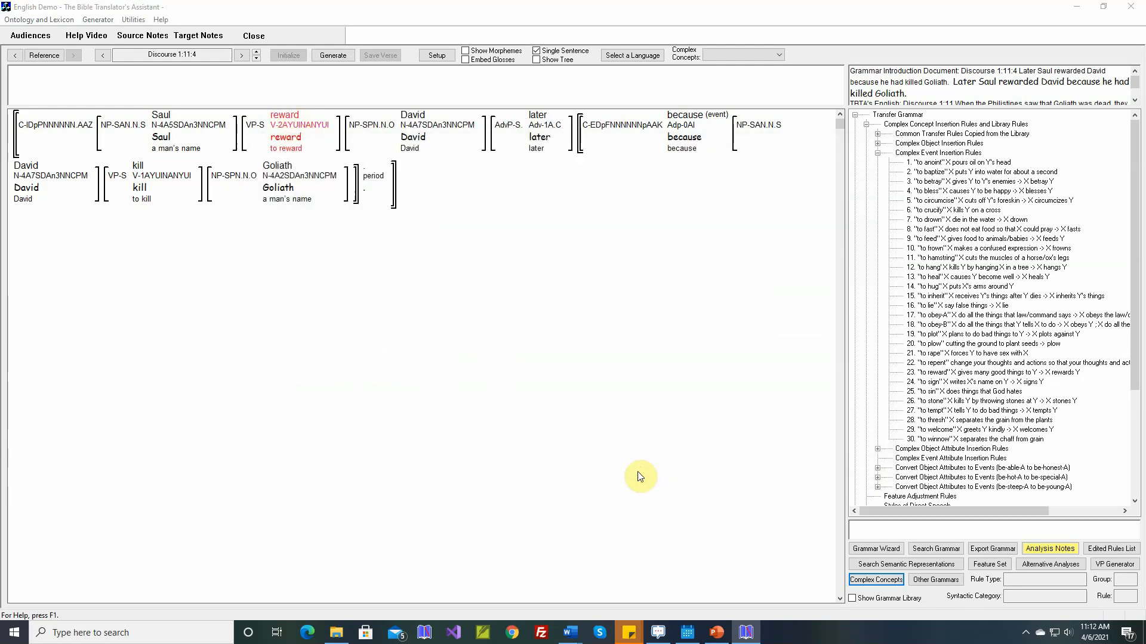
pyautogui.click(338, 55)
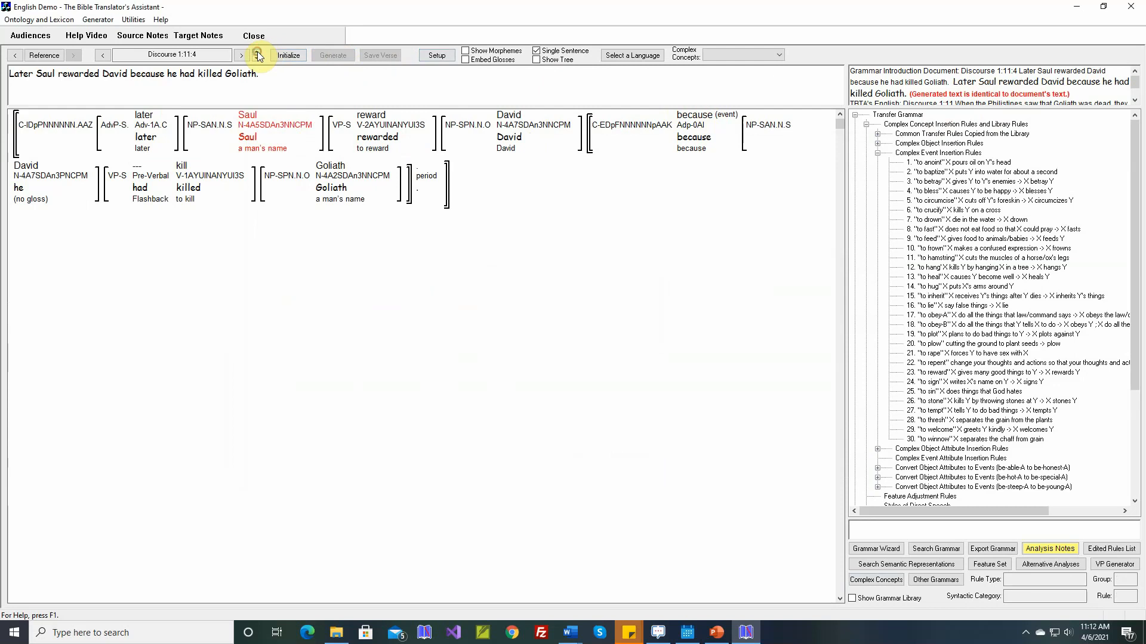
# Turn off single-sentence mode, generate all of Discourse 1:11, and compare the object of "killed" with the document's wording
pyautogui.click(537, 50)
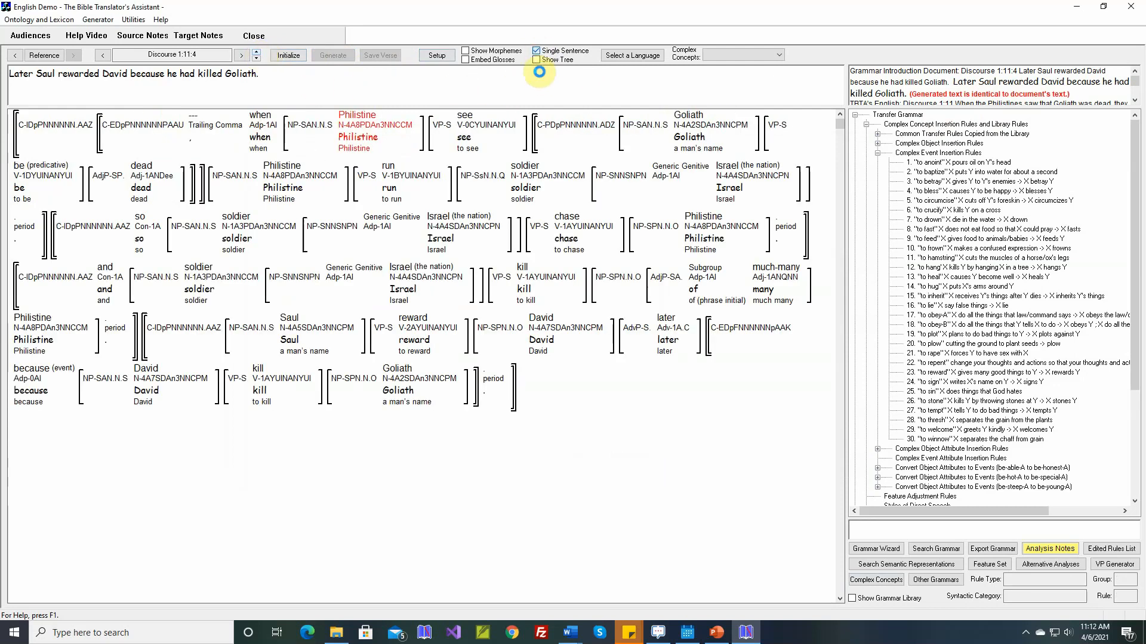
pyautogui.click(333, 55)
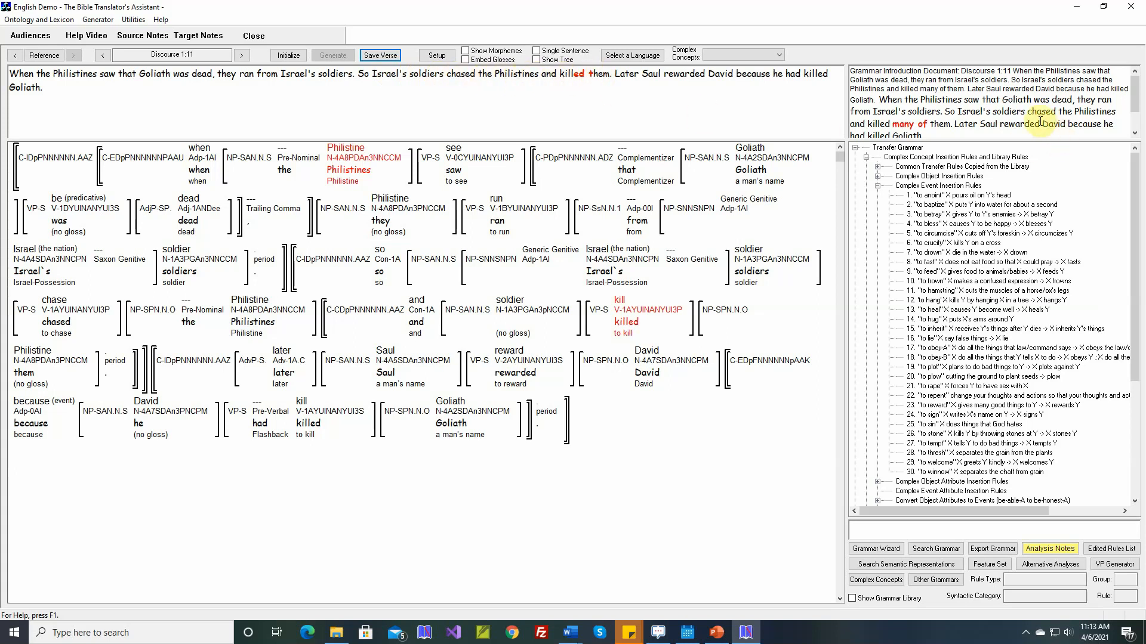
pyautogui.doubleClick(906, 125)
pyautogui.doubleClick(598, 73)
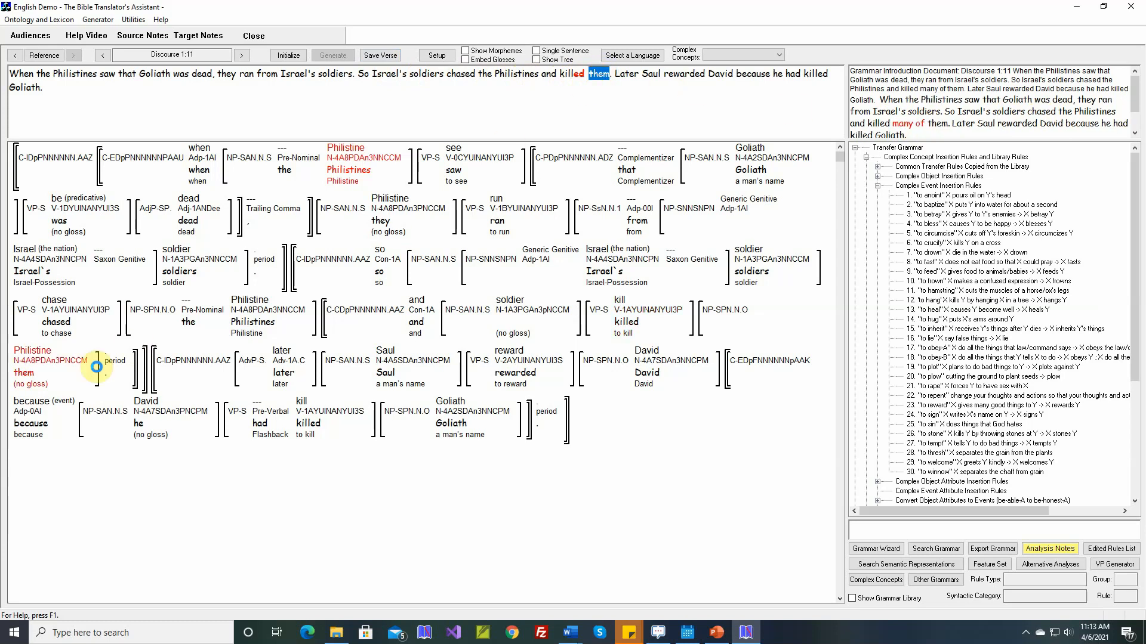
pyautogui.moveTo(36, 377)
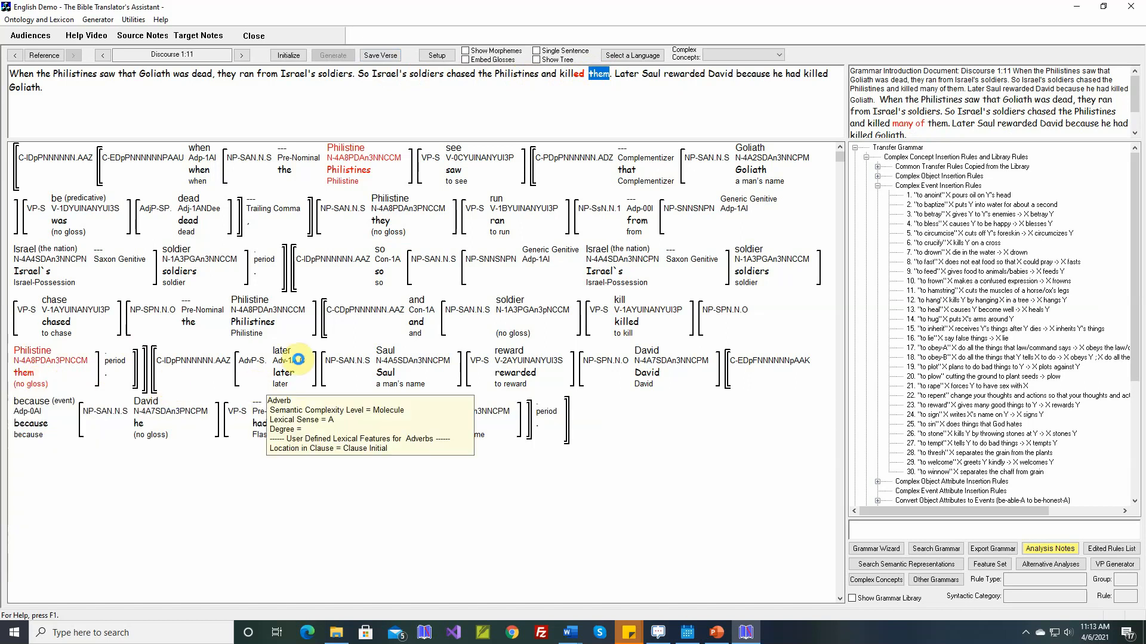
# Open the pronoun identification rule "Delete Constituents that Modify Pronouns" in the Identify all Pronouns group and examine its input and output structures
pyautogui.moveTo(337, 325)
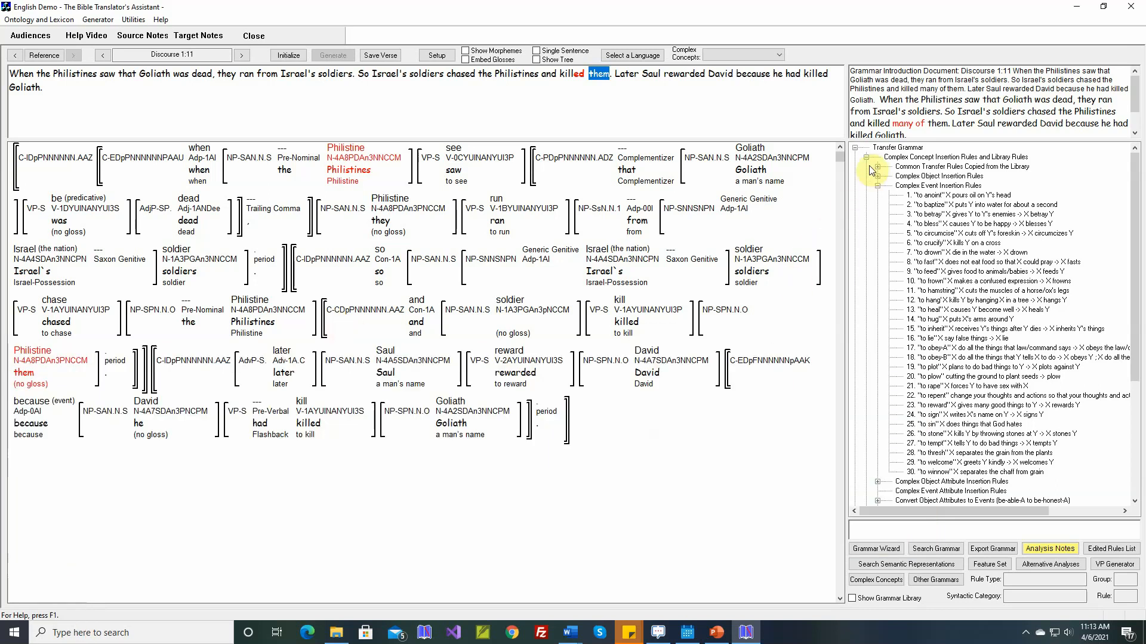
pyautogui.click(869, 159)
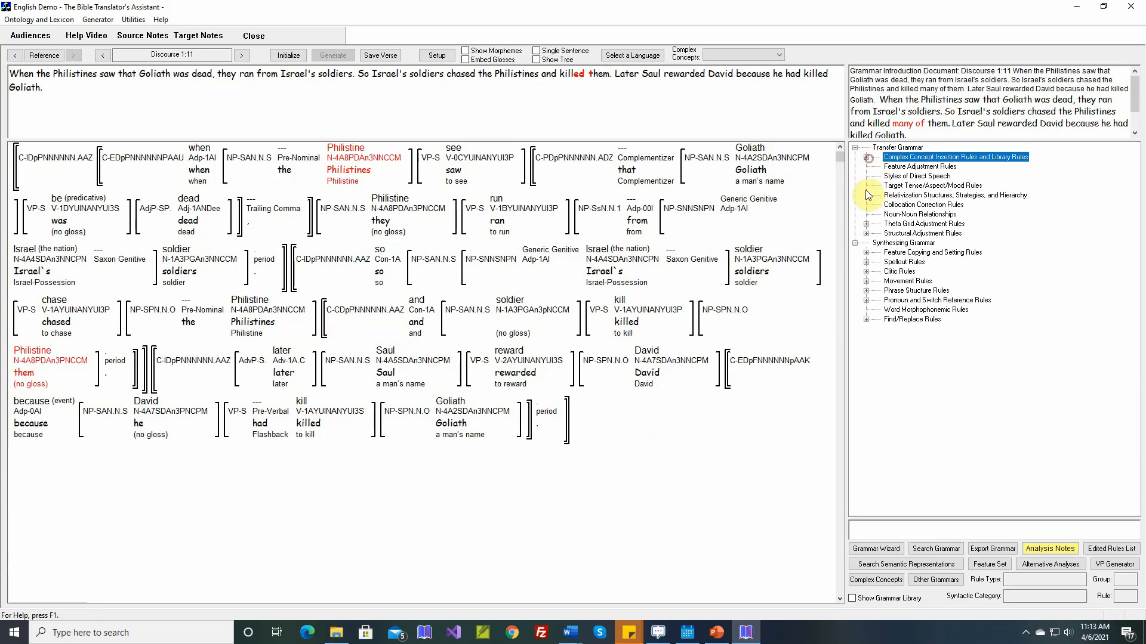
pyautogui.click(867, 300)
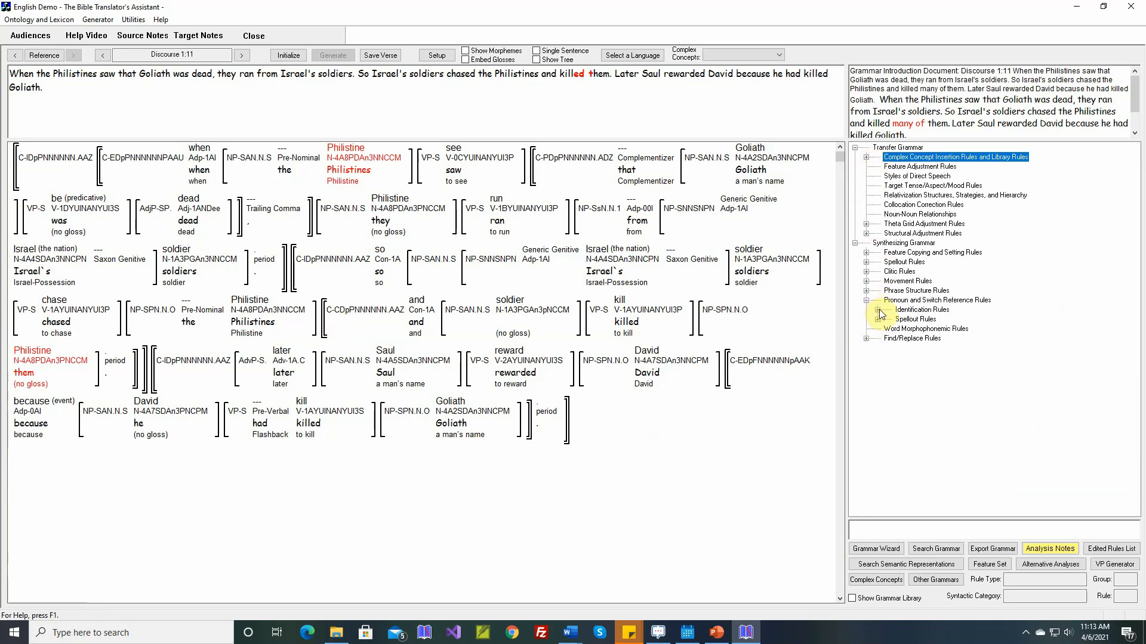
pyautogui.click(878, 310)
pyautogui.click(889, 320)
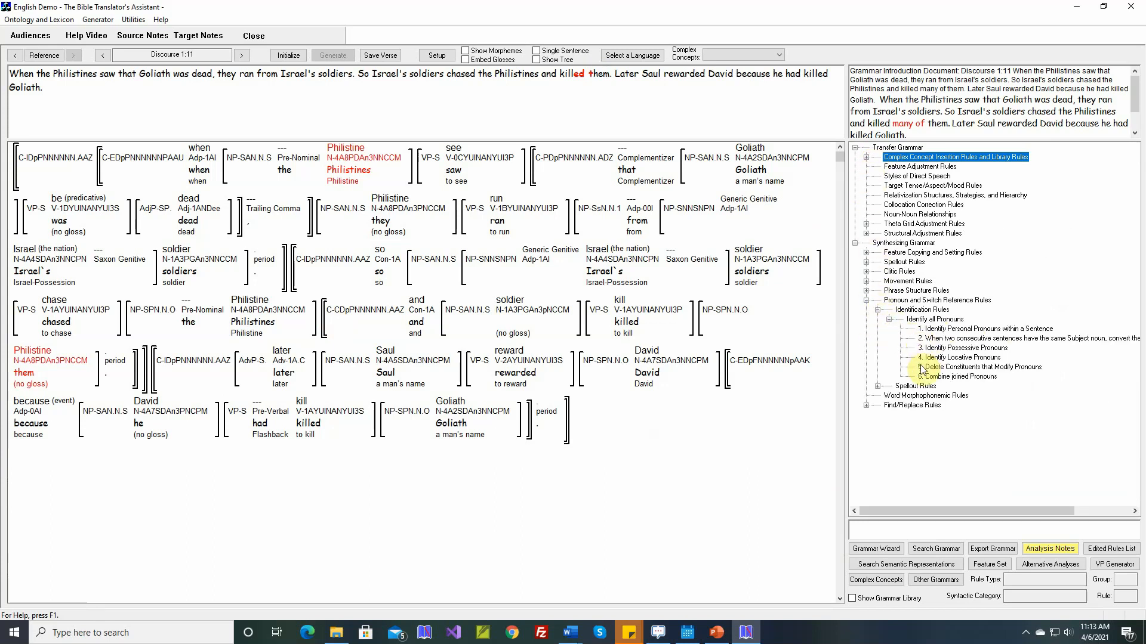
pyautogui.doubleClick(990, 368)
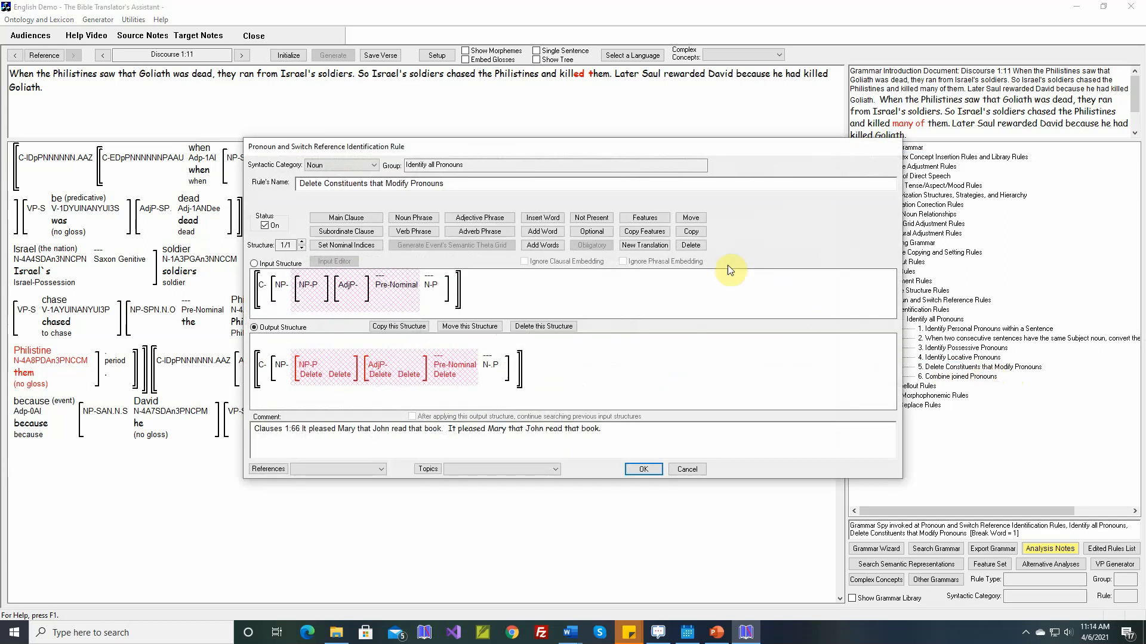
pyautogui.moveTo(568, 149); pyautogui.dragTo(719, 182)
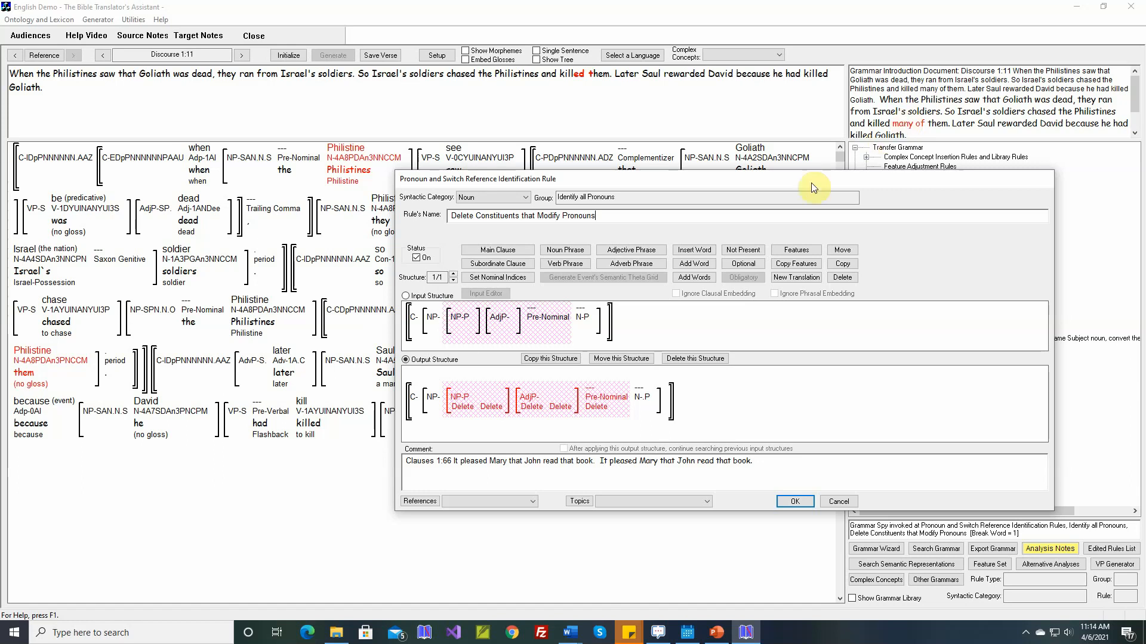
# Duplicate the rule's structure and make the adjective phrase in the copy no longer optional
pyautogui.click(577, 359)
pyautogui.click(751, 375)
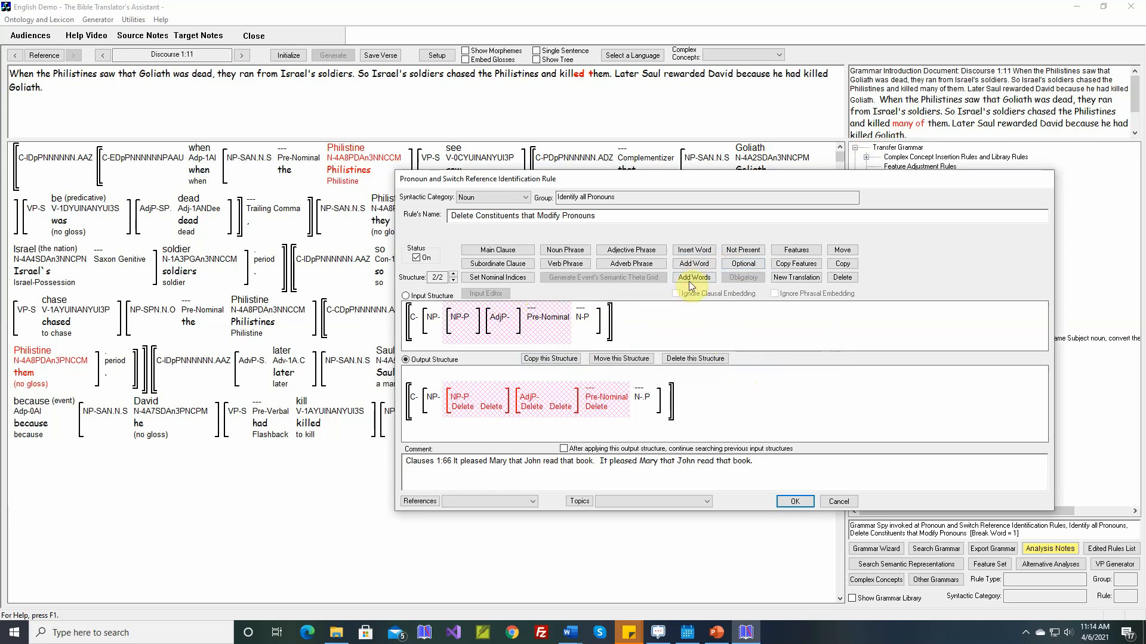
pyautogui.click(740, 264)
pyautogui.click(500, 320)
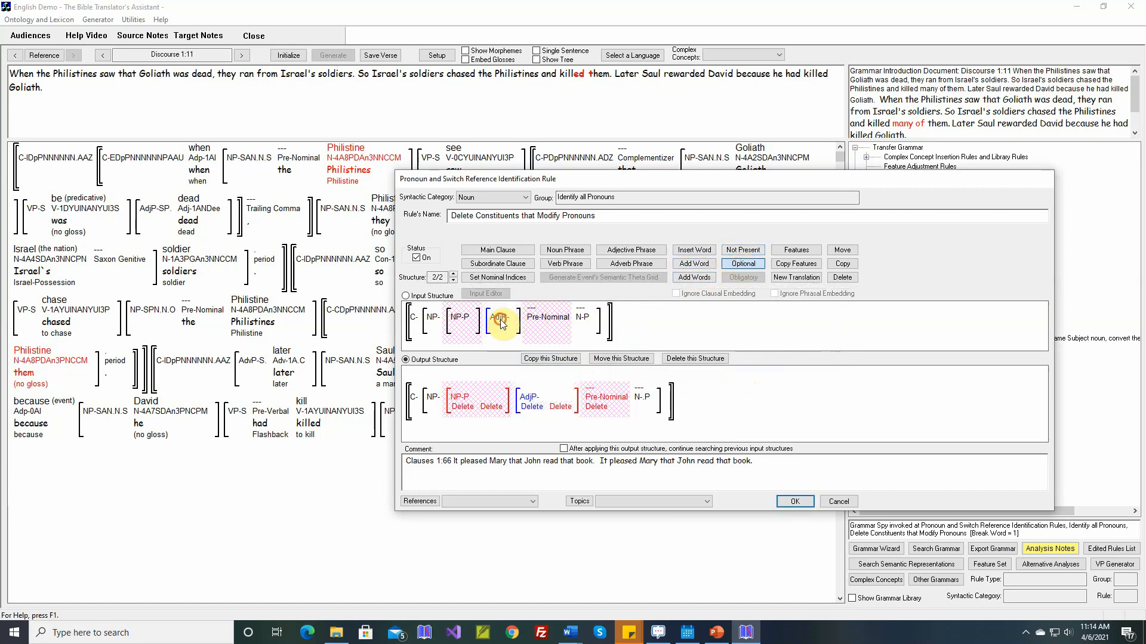
# Insert an adjective without a specific word into the adjective phrase of the second input structure
pyautogui.click(692, 250)
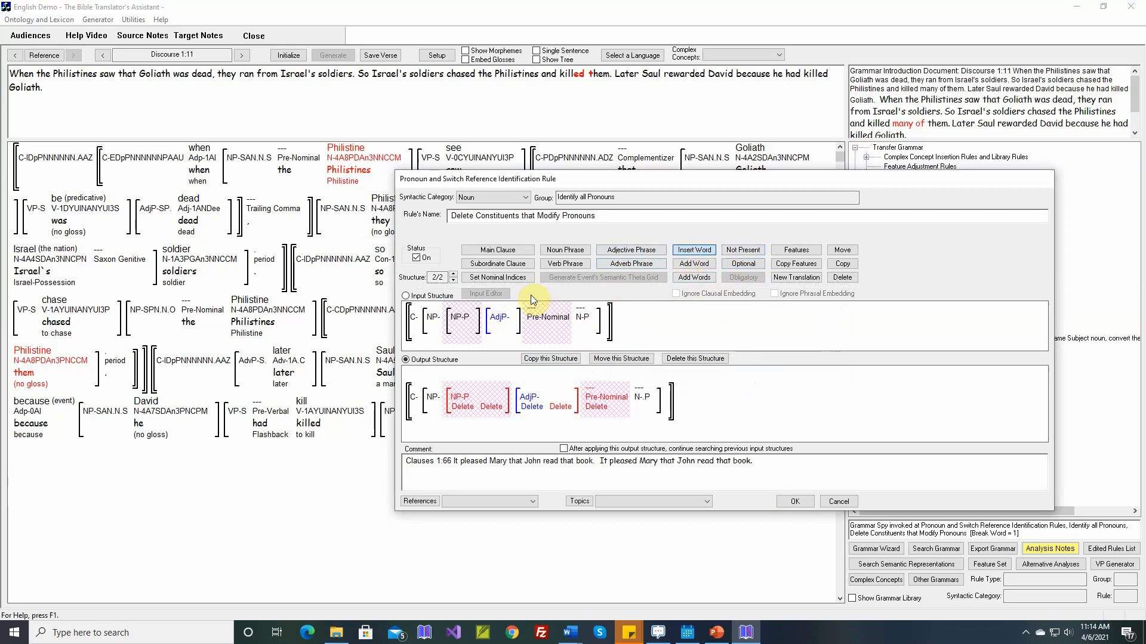
pyautogui.click(513, 323)
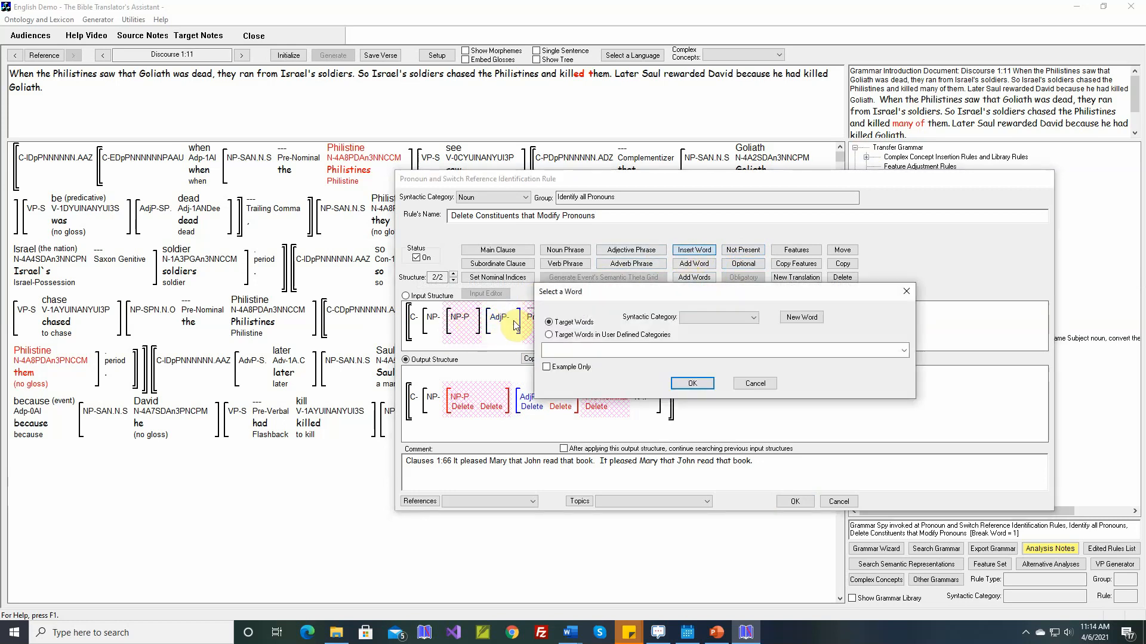
pyautogui.click(702, 318)
pyautogui.click(695, 352)
pyautogui.click(685, 383)
# Restrict the inserted adjective's Type feature to Cardinal Number and Quantity
pyautogui.click(796, 249)
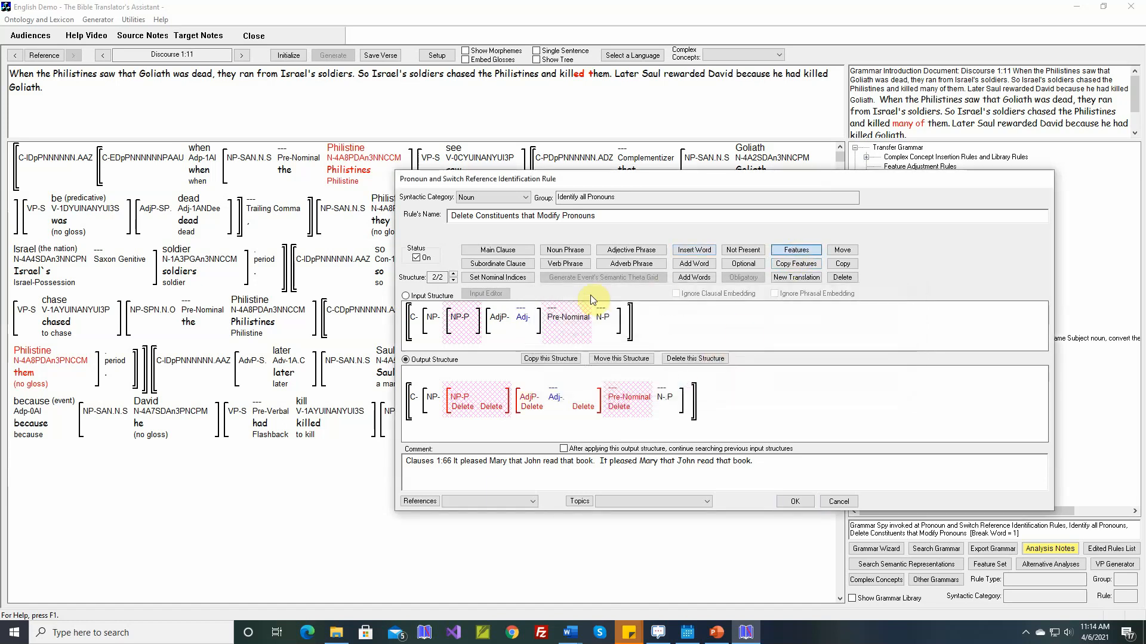
pyautogui.click(528, 323)
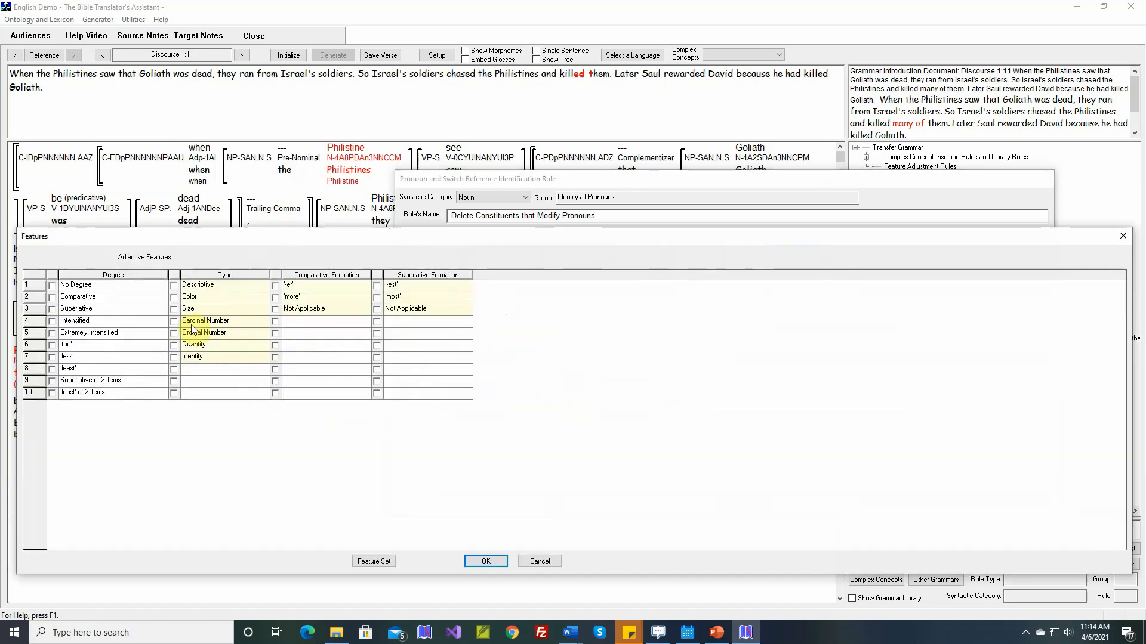
pyautogui.click(173, 322)
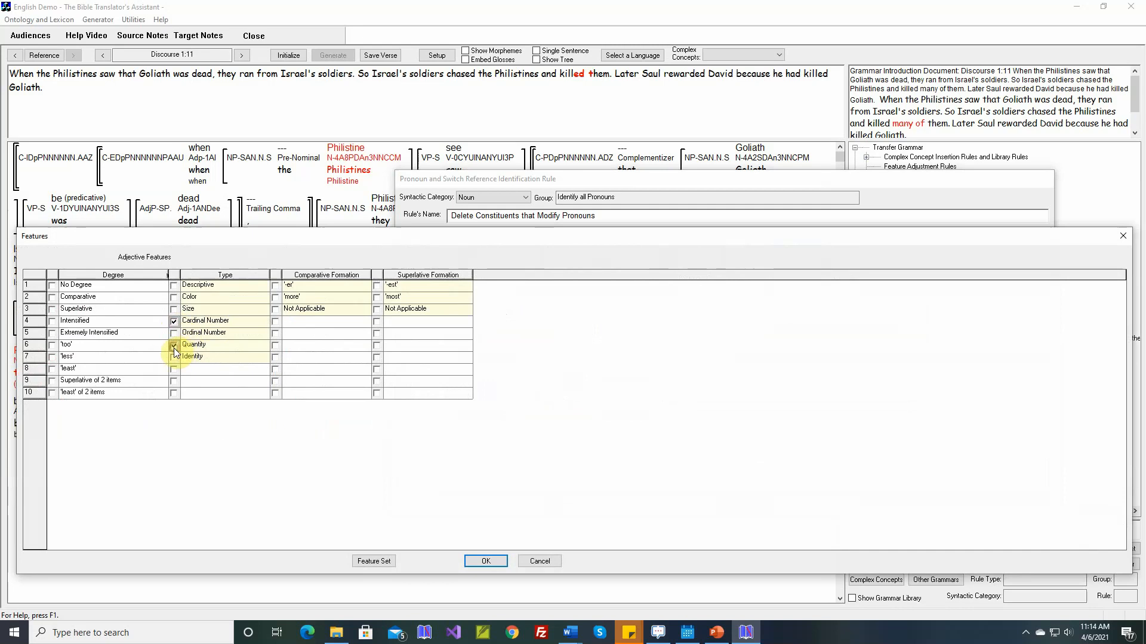
pyautogui.click(174, 346)
pyautogui.click(485, 561)
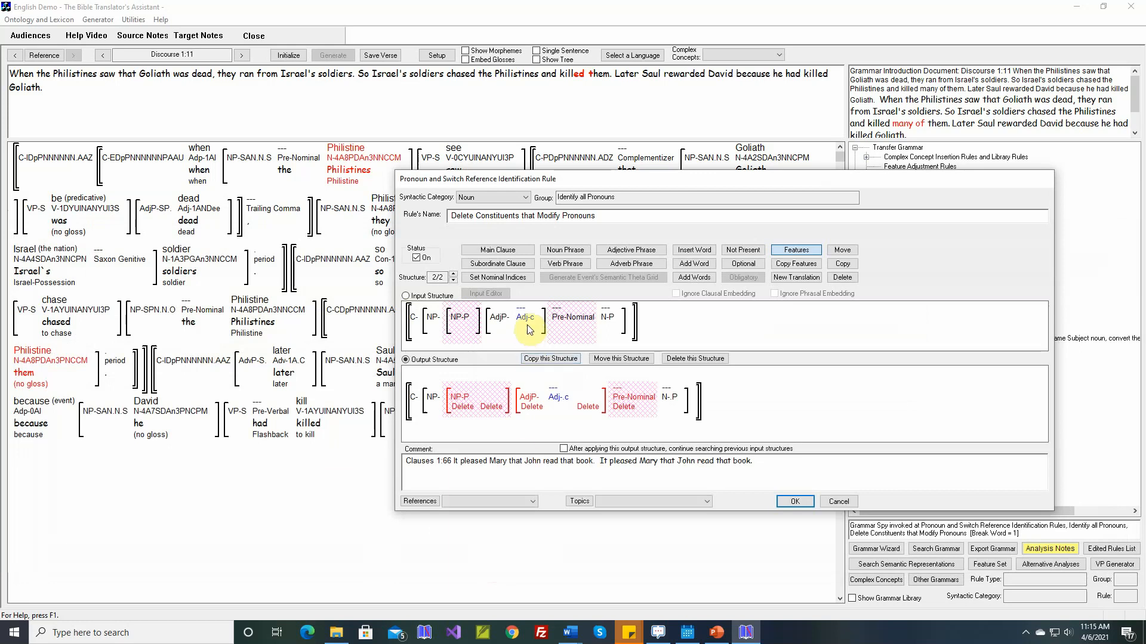
# Clear Relative Pronoun from the noun's Surface Realization feature, and remove the deletion mark from the adjective phrase in the output structure
pyautogui.moveTo(529, 324)
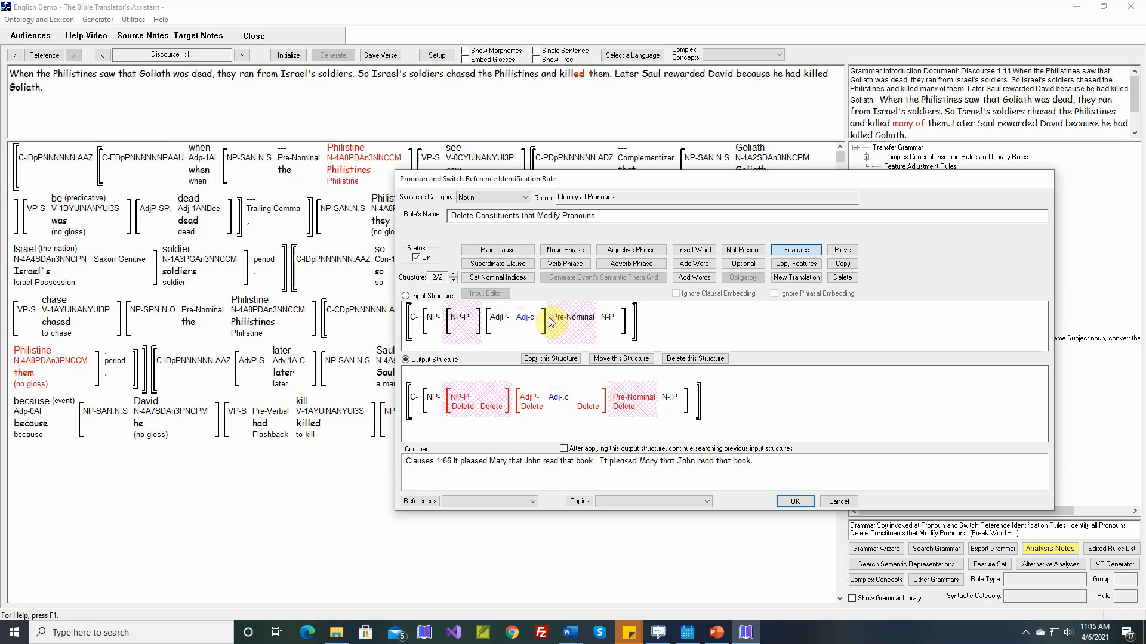
pyautogui.moveTo(616, 323)
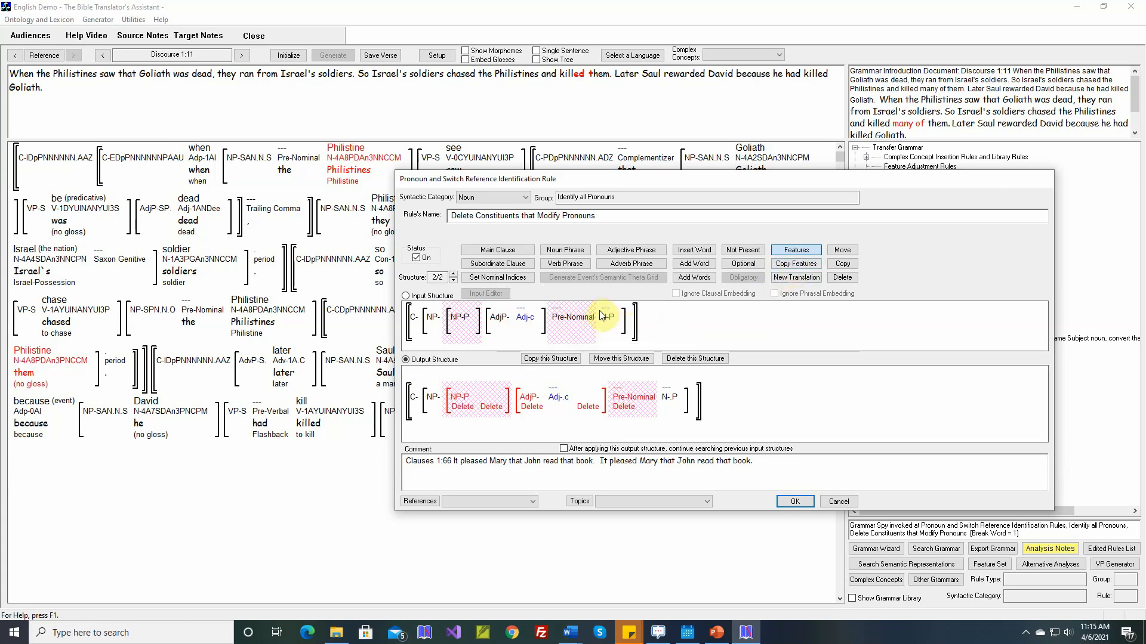
pyautogui.doubleClick(615, 323)
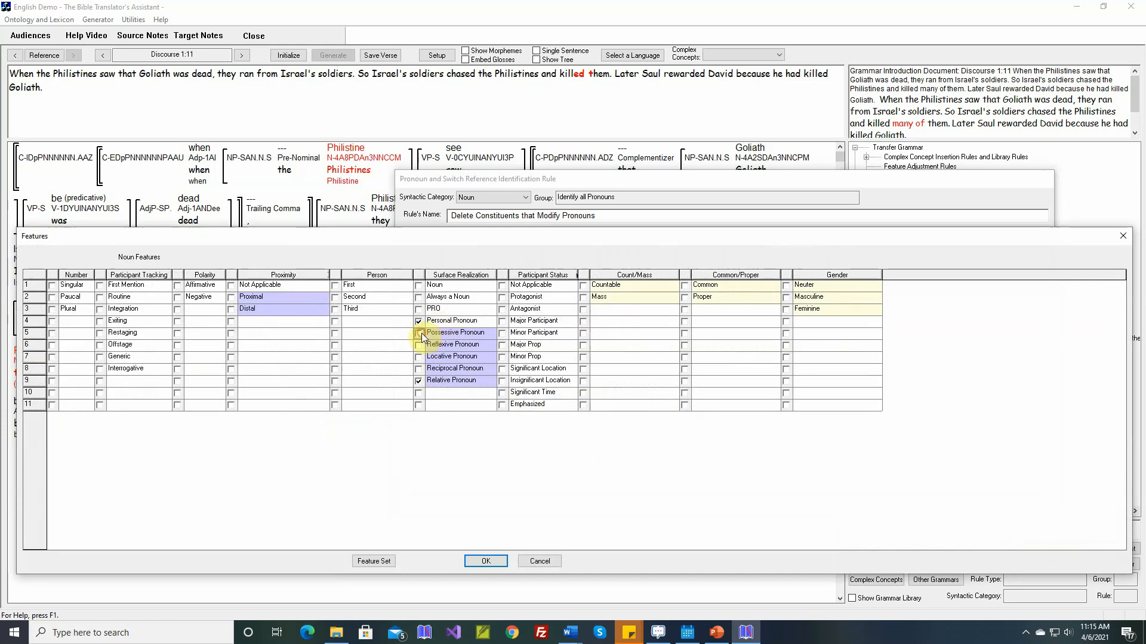
pyautogui.click(420, 380)
pyautogui.click(486, 562)
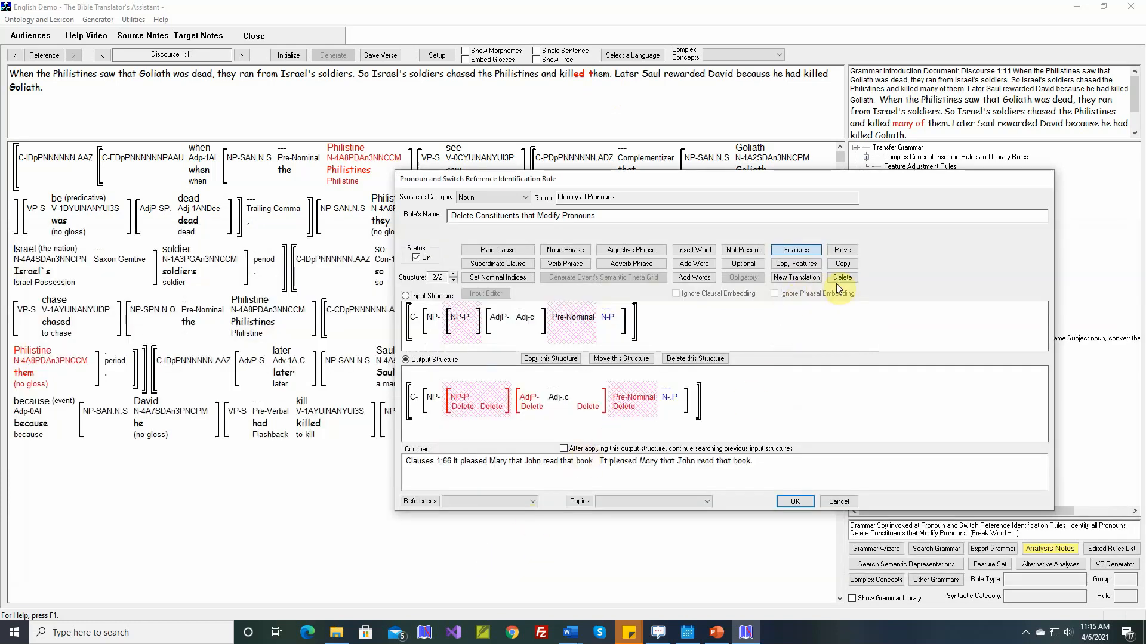
pyautogui.click(843, 281)
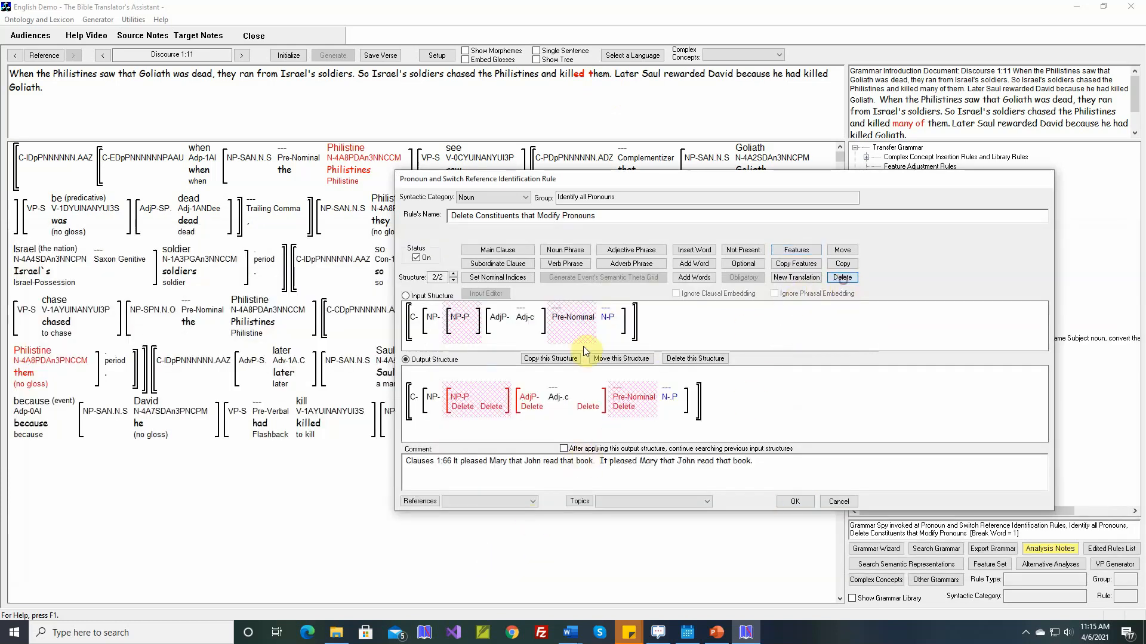
pyautogui.click(530, 408)
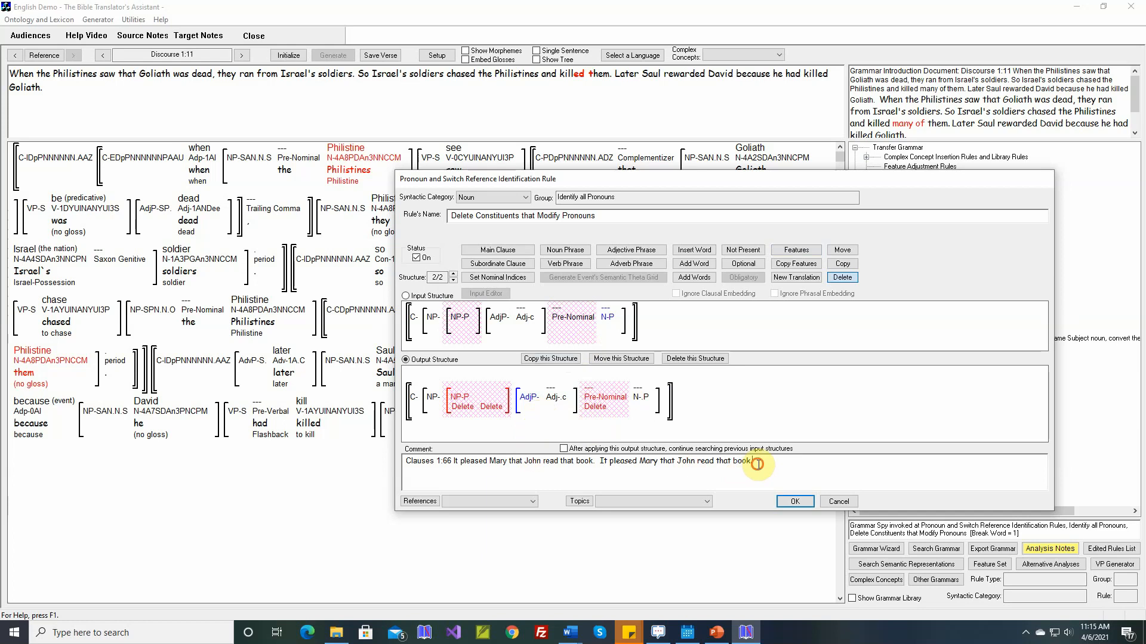
# Replace the copied structure's comment with the Discourse 1:11 comment from the selected Word document
pyautogui.moveTo(754, 462); pyautogui.dragTo(367, 467)
pyautogui.press('Delete')
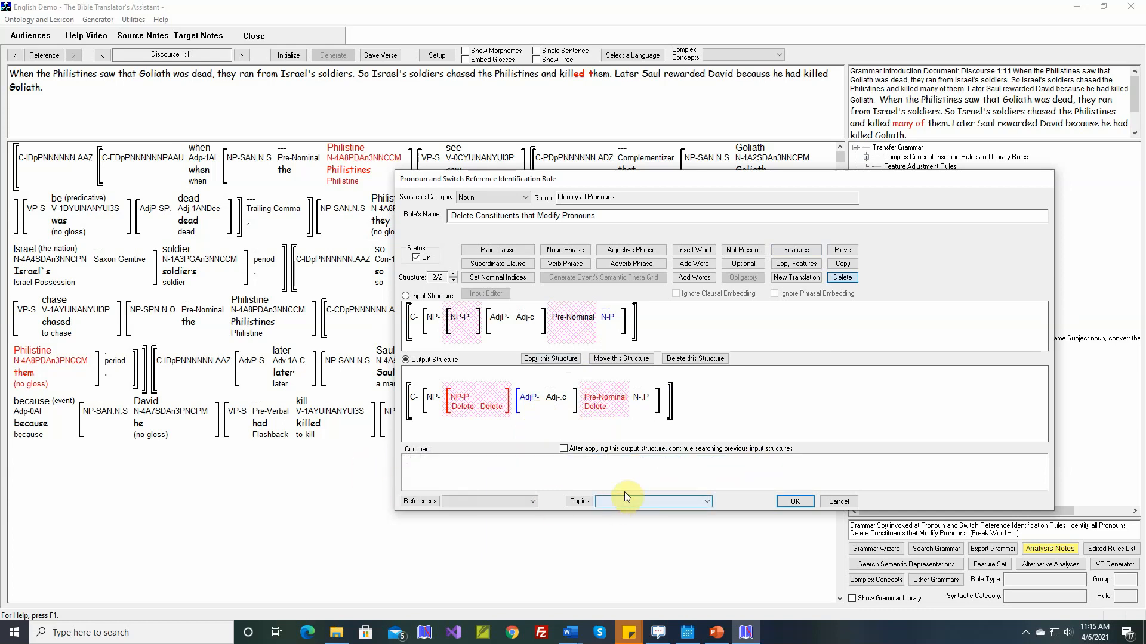
pyautogui.rightClick(599, 459)
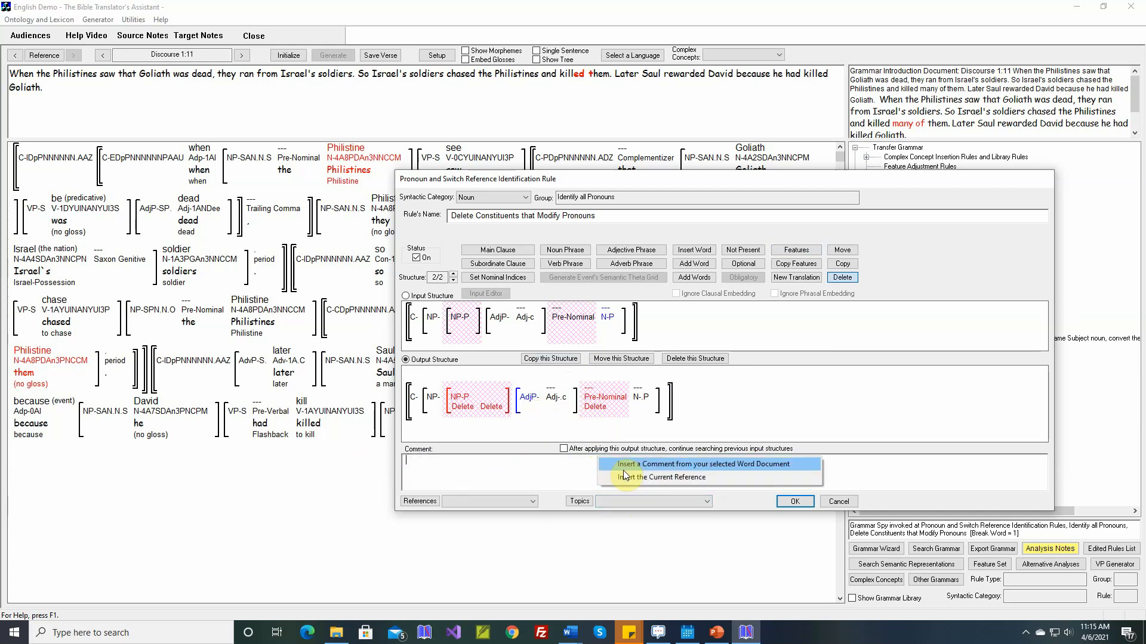
pyautogui.click(680, 469)
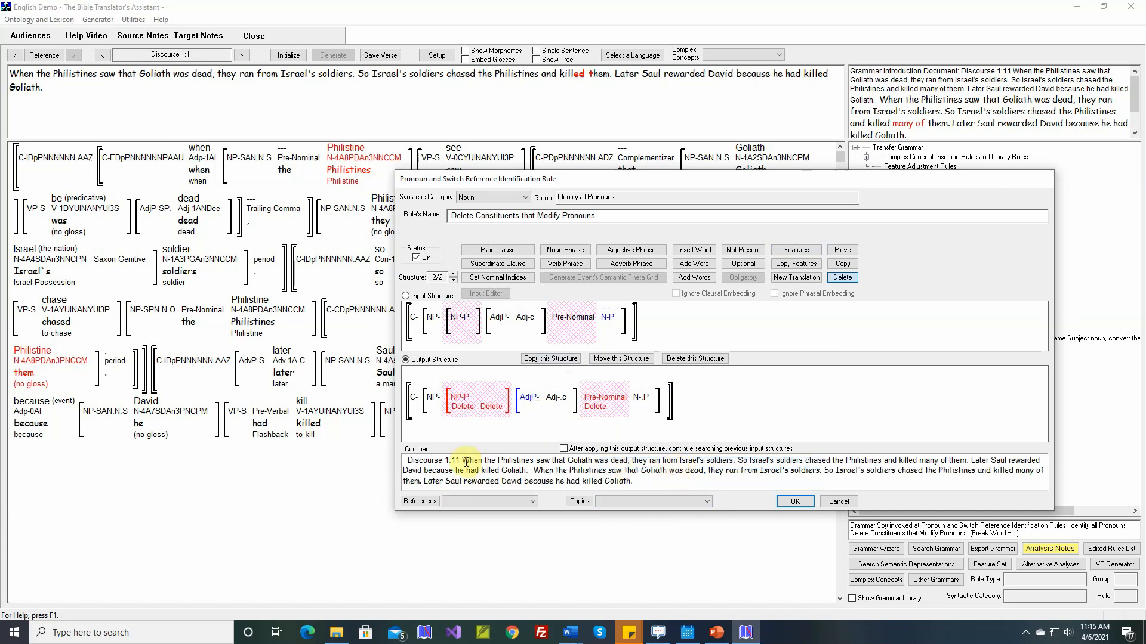
# Trim the comment so only the sentence "So Israel's soldiers chased the Philistines and killed many of them." remains in both versions after the reference
pyautogui.moveTo(464, 461); pyautogui.dragTo(735, 459)
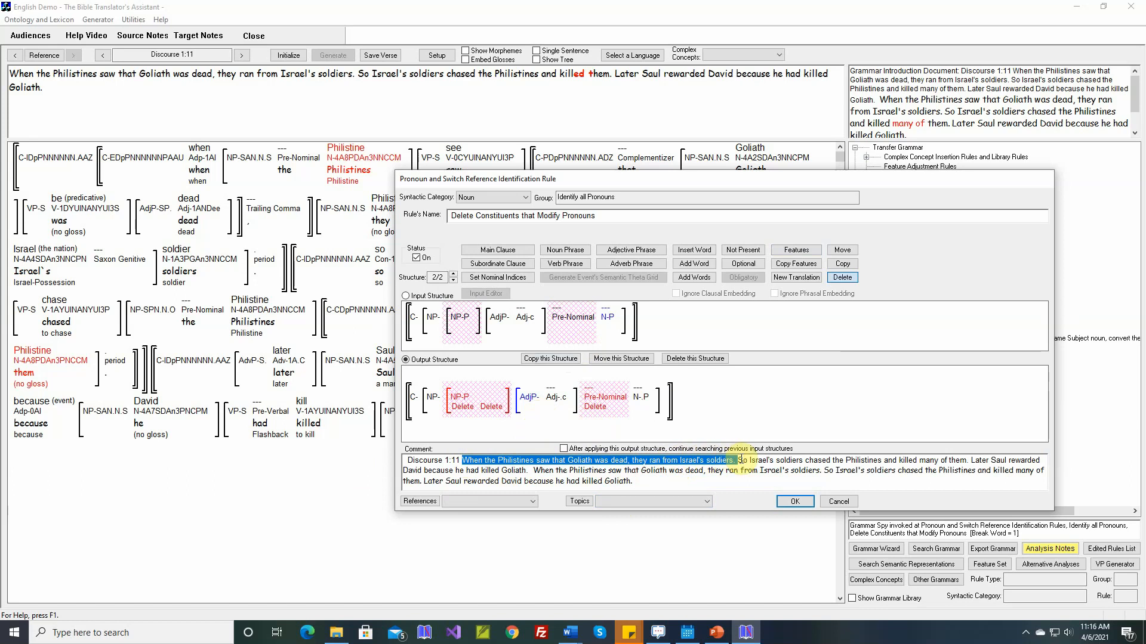
pyautogui.hotkey('ctrl', 'x')
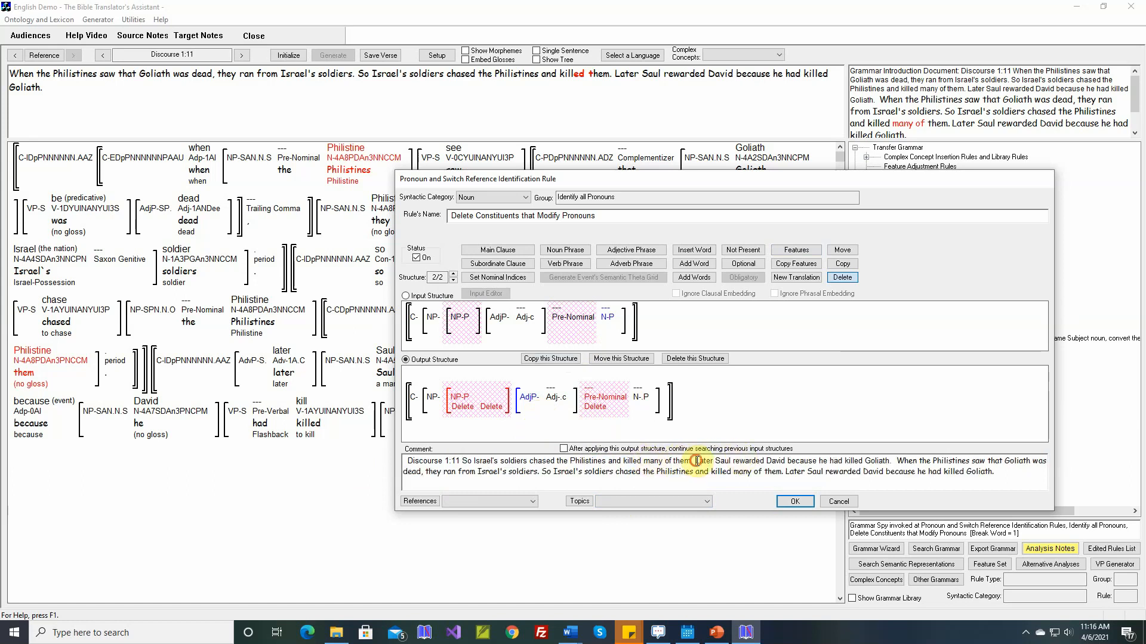
pyautogui.moveTo(695, 461); pyautogui.dragTo(545, 475)
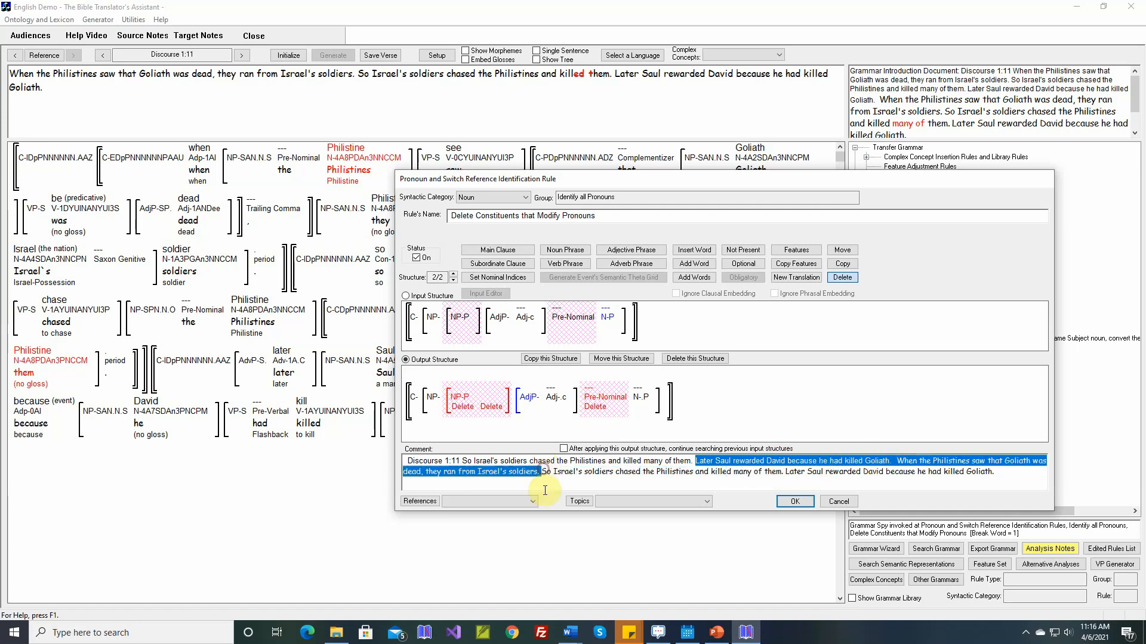
pyautogui.press('Delete')
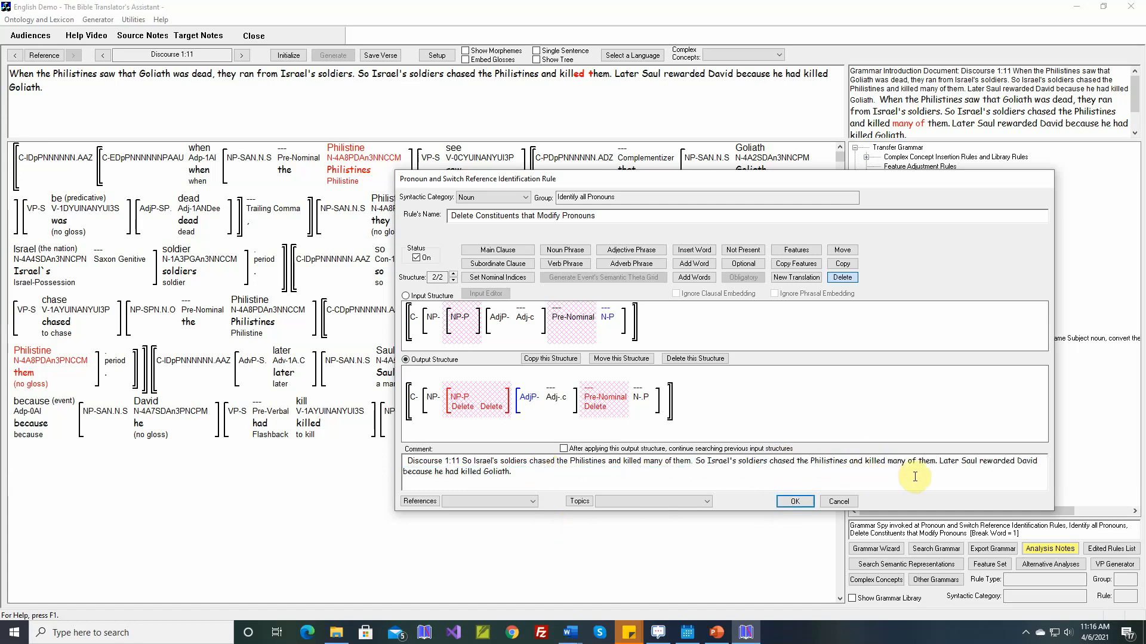
pyautogui.click(948, 464)
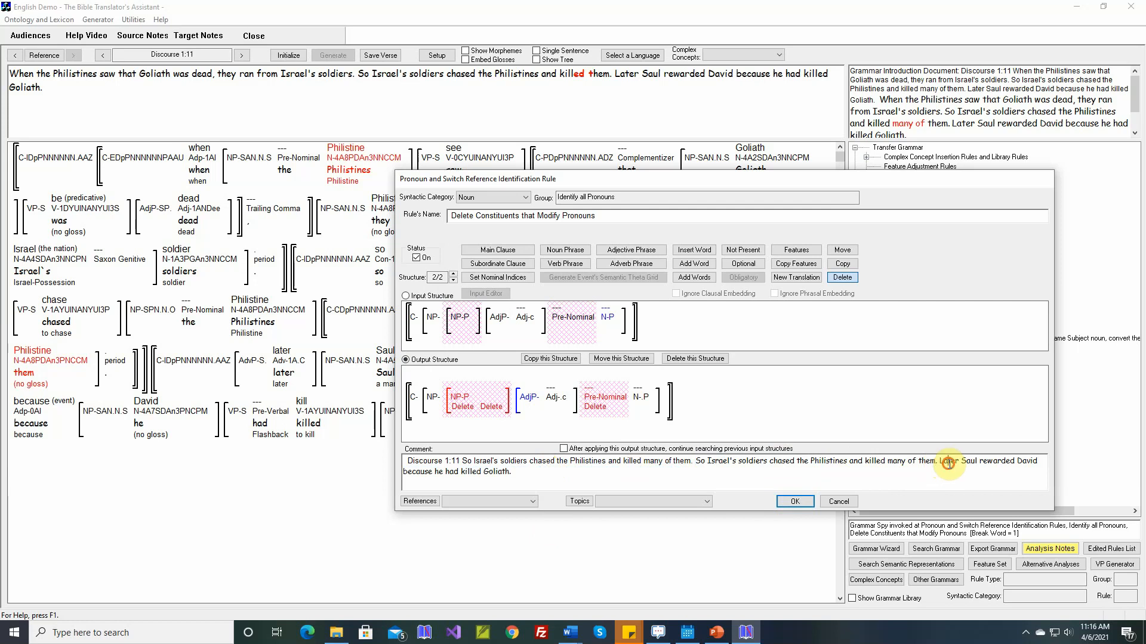
pyautogui.hotkey('ctrl', 'shift', 'End')
pyautogui.press('Delete')
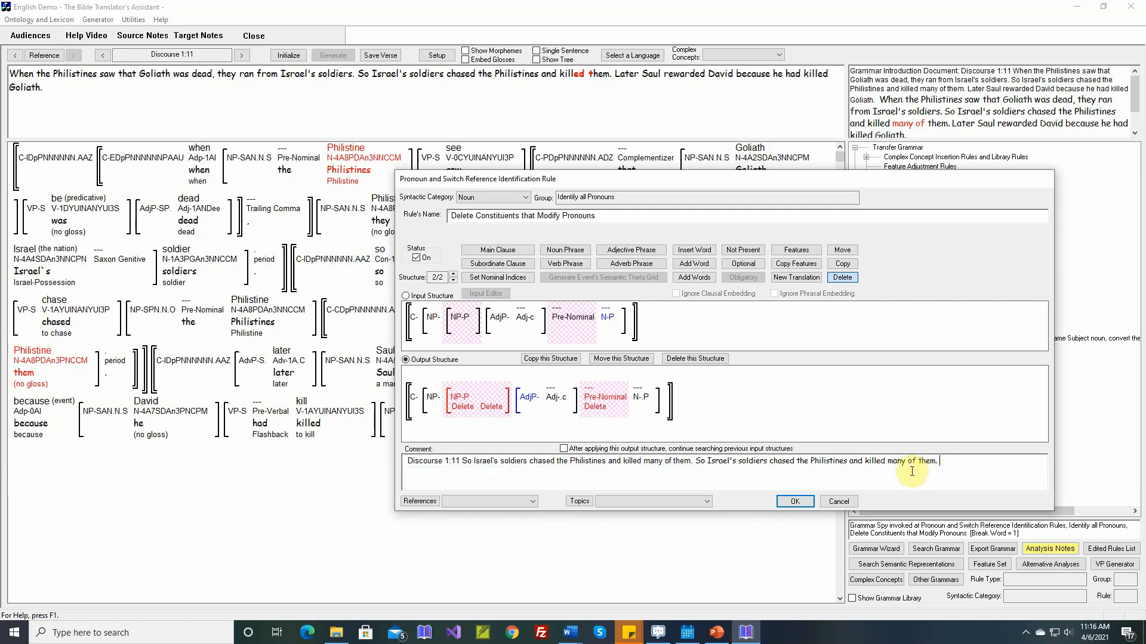
# Replace "many of" in the comment's second sentence with the capitalized "MANY OF"
pyautogui.press('Delete')
pyautogui.press('Delete')
pyautogui.press('Delete')
pyautogui.press('Delete')
pyautogui.press('Delete')
pyautogui.press('Delete')
pyautogui.press('Delete')
pyautogui.press('Delete')
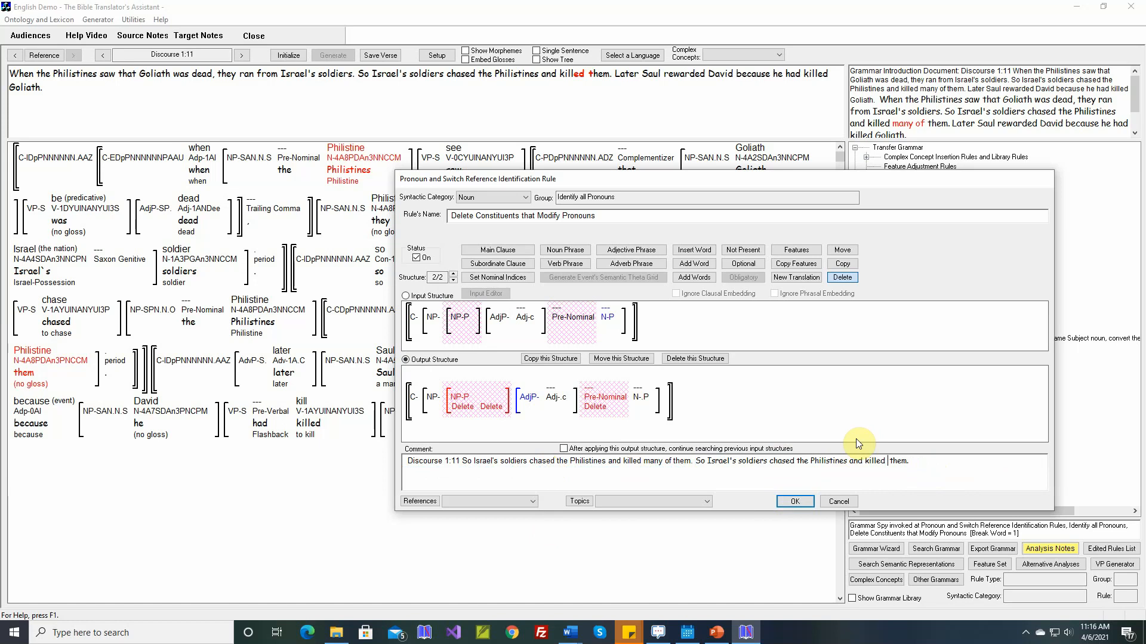
pyautogui.write('MANY OF')
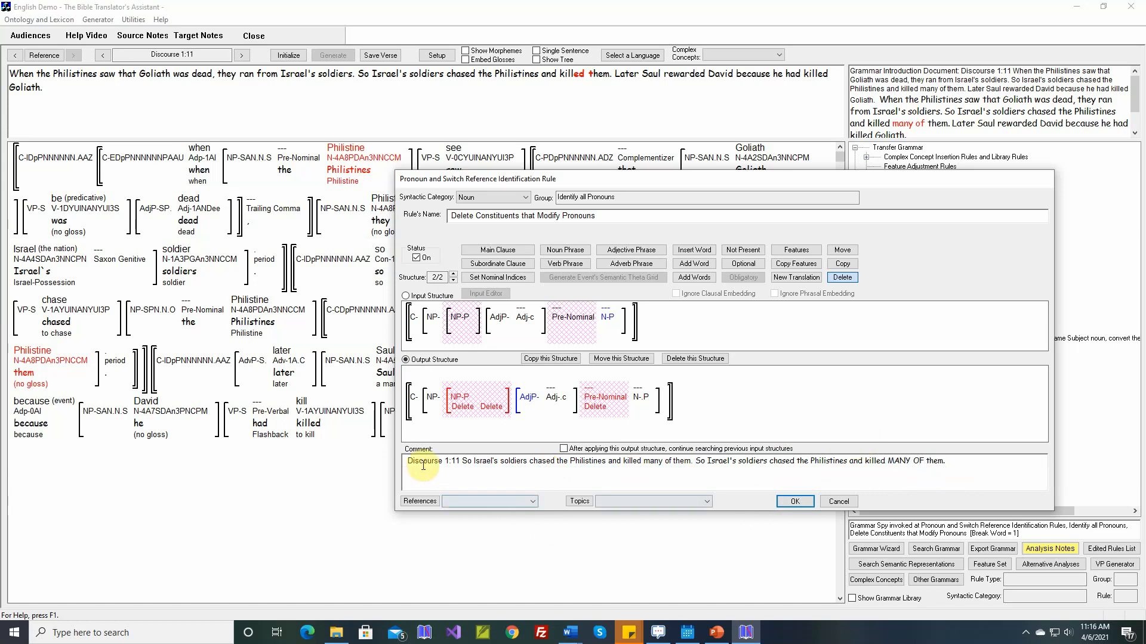
# Begin the comment with "When a Cardinal Number or a Quantity Adjective modifies a Personal Pronoun, don't delete the adjective." and save the rule
pyautogui.click(408, 461)
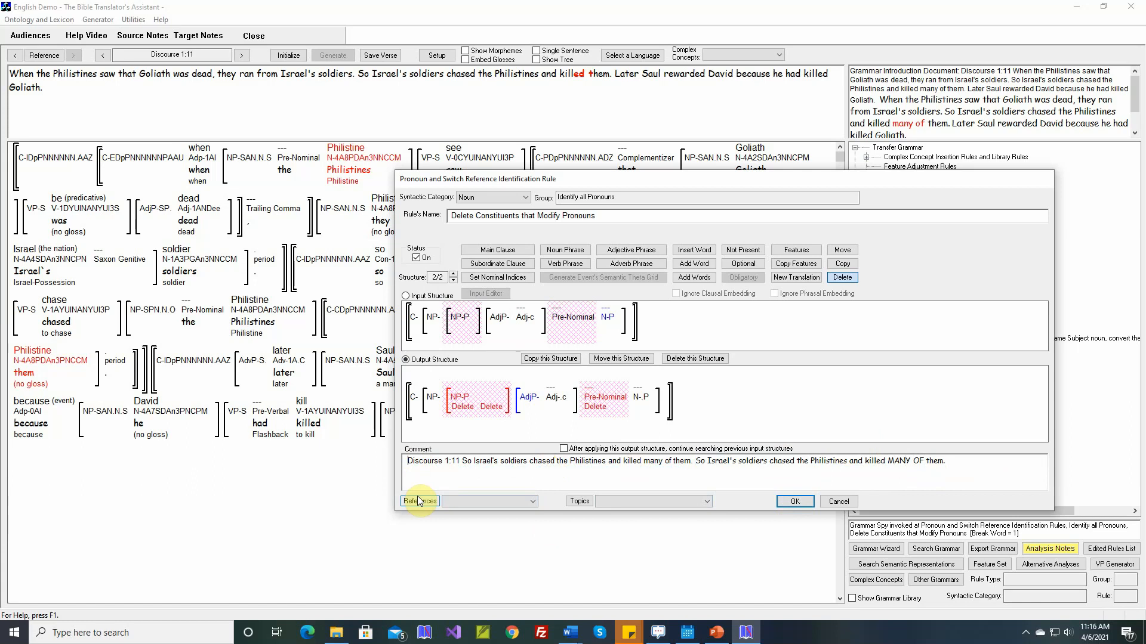
pyautogui.write('When a Cardinal ')
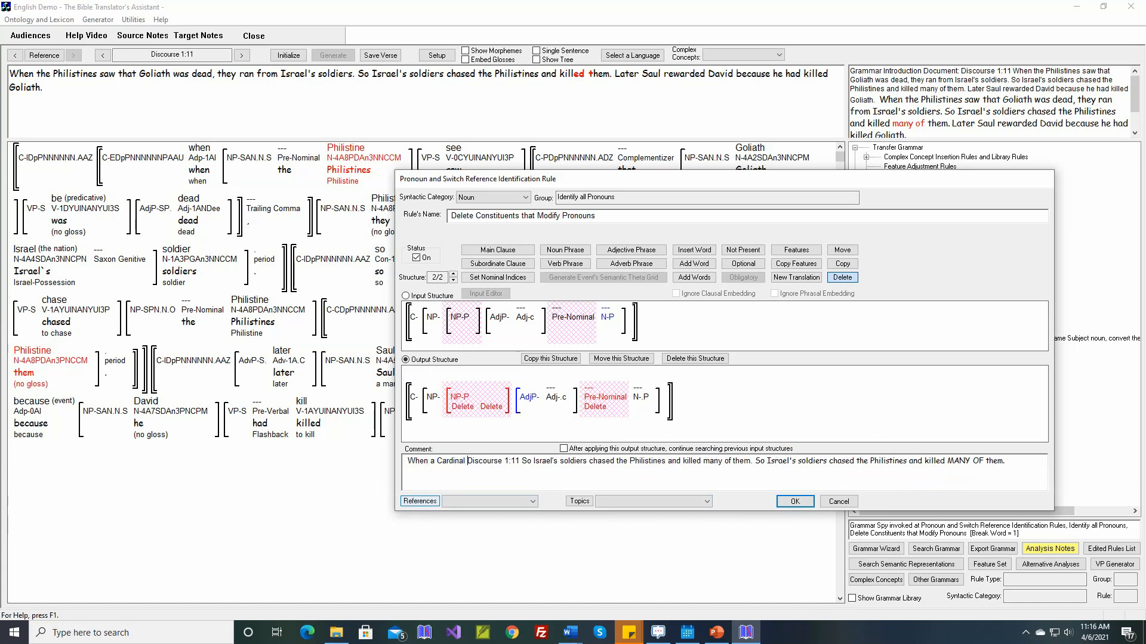
pyautogui.write('Number or a Qu')
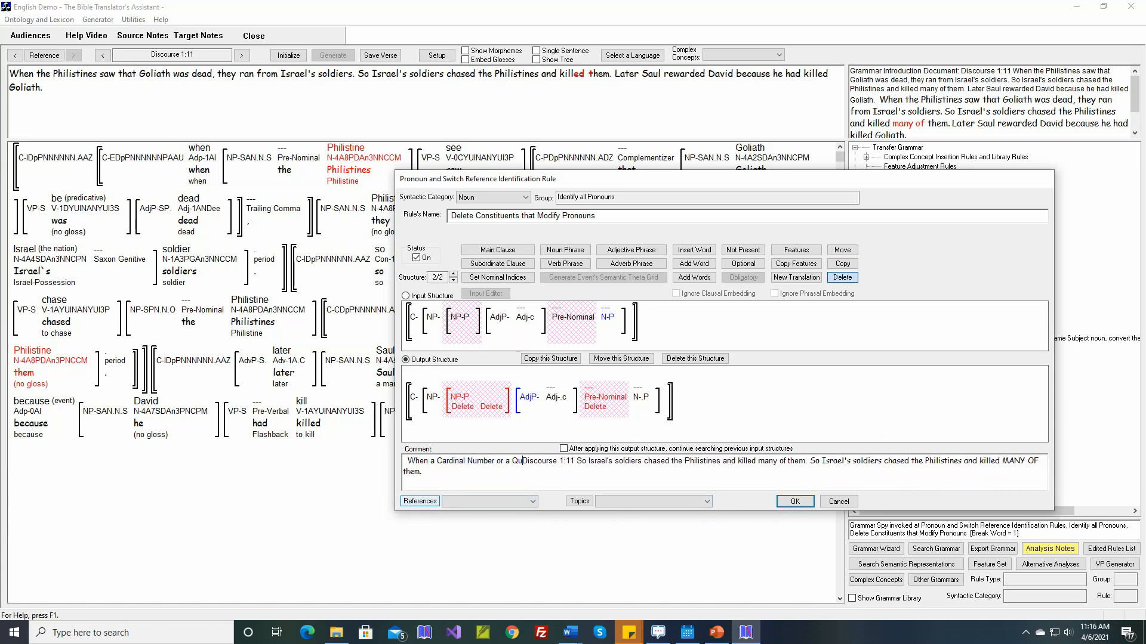
pyautogui.write('antity Adjec')
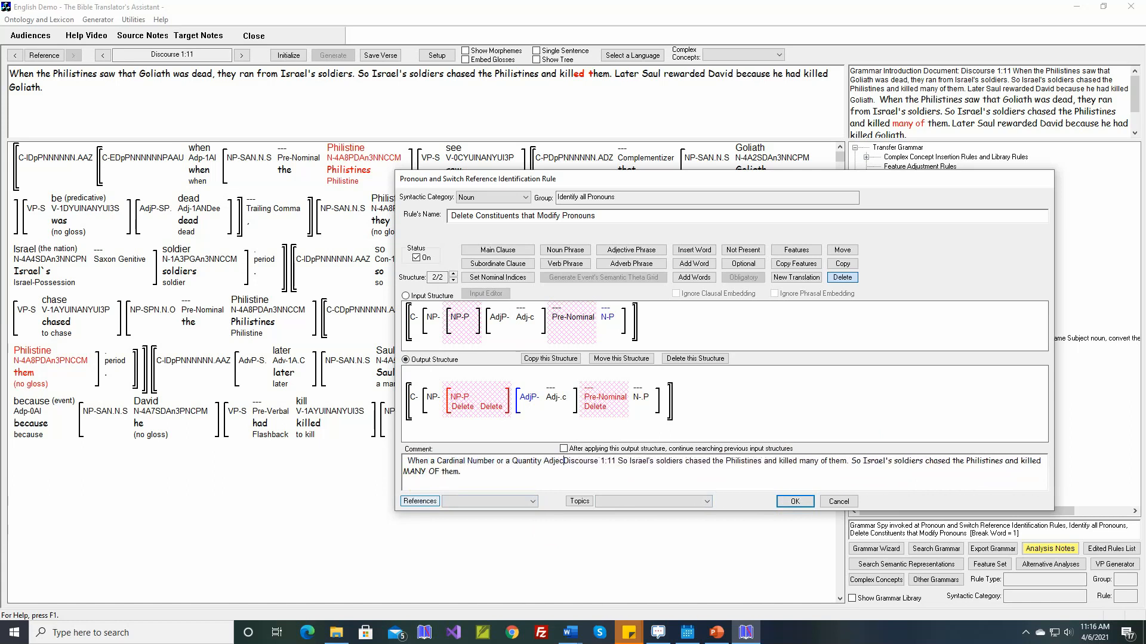
pyautogui.write('tive modifies ')
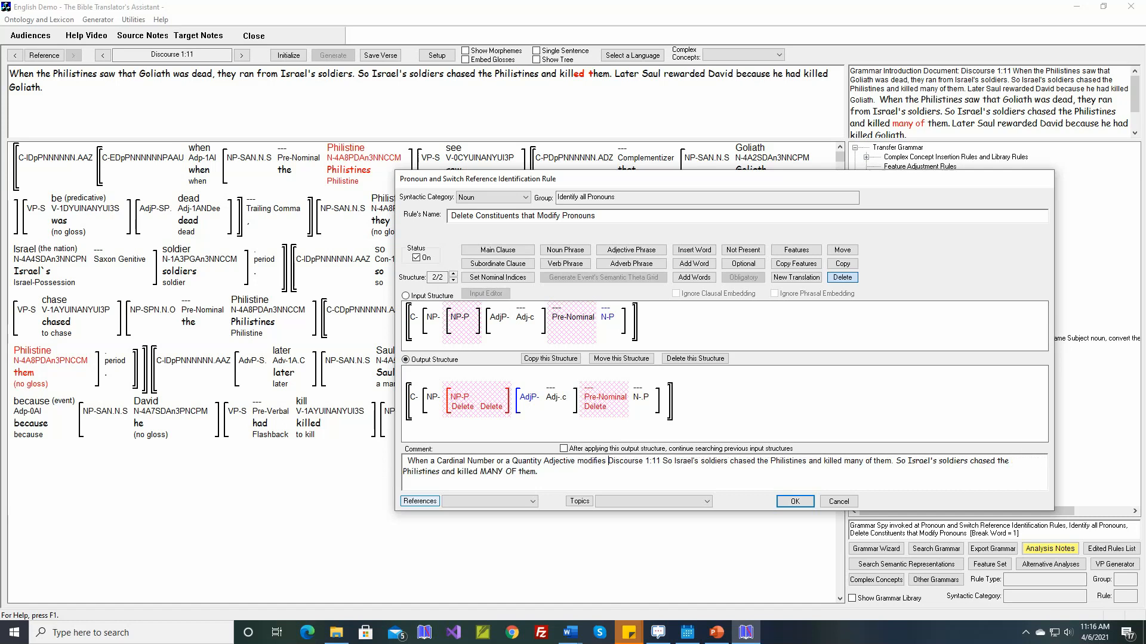
pyautogui.write('a Personal Prono')
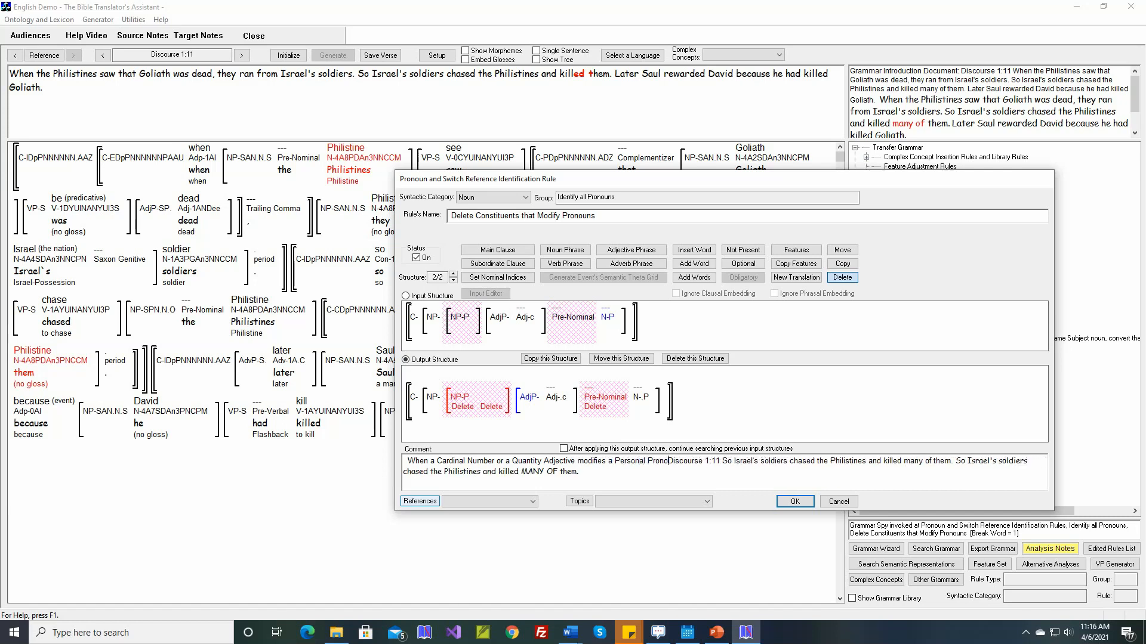
pyautogui.write("un, don't the ")
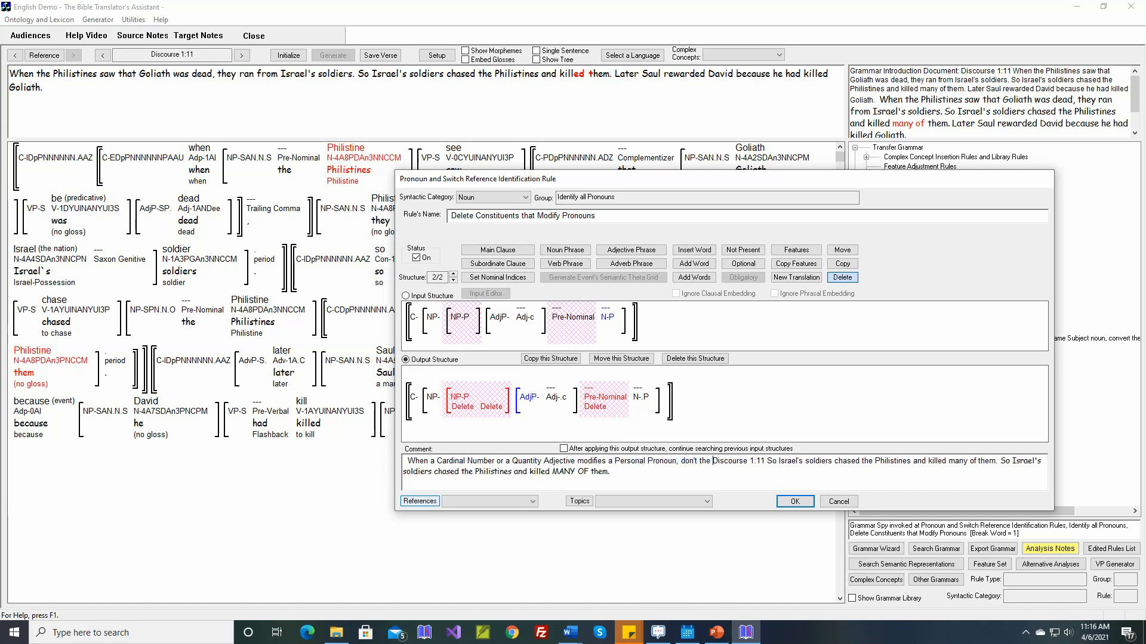
pyautogui.write('adjecti')
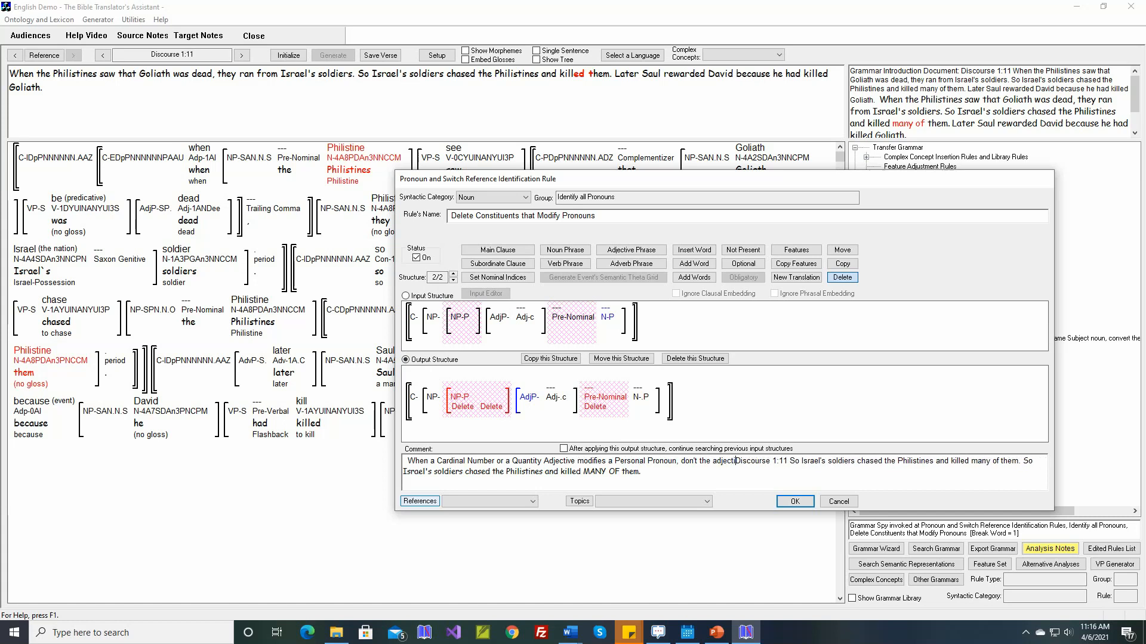
pyautogui.write('ve.')
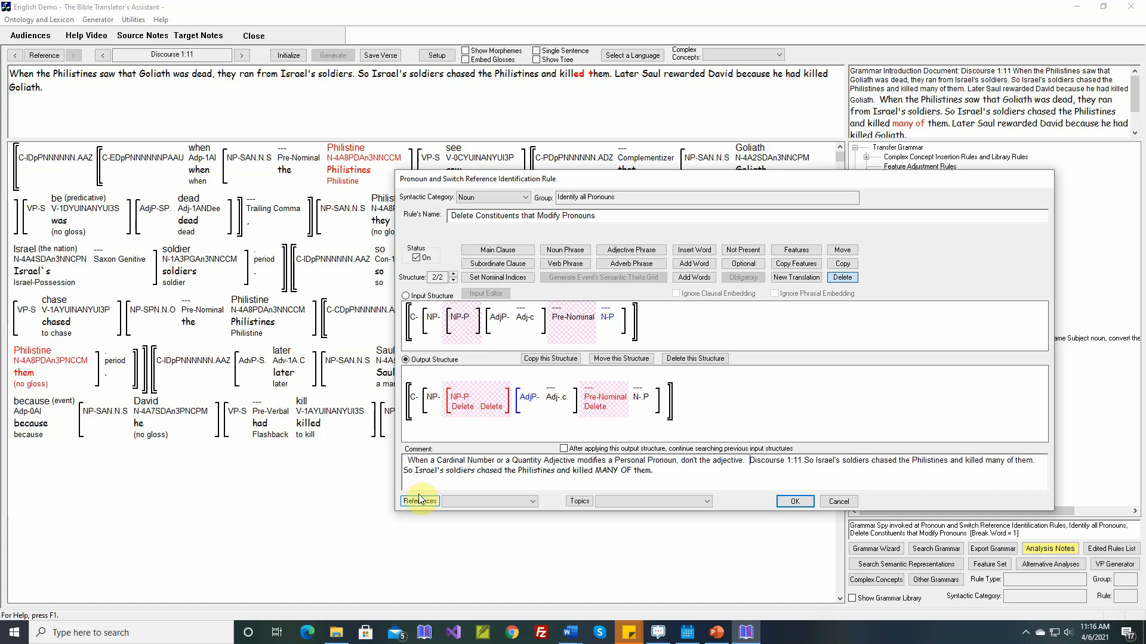
pyautogui.click(701, 462)
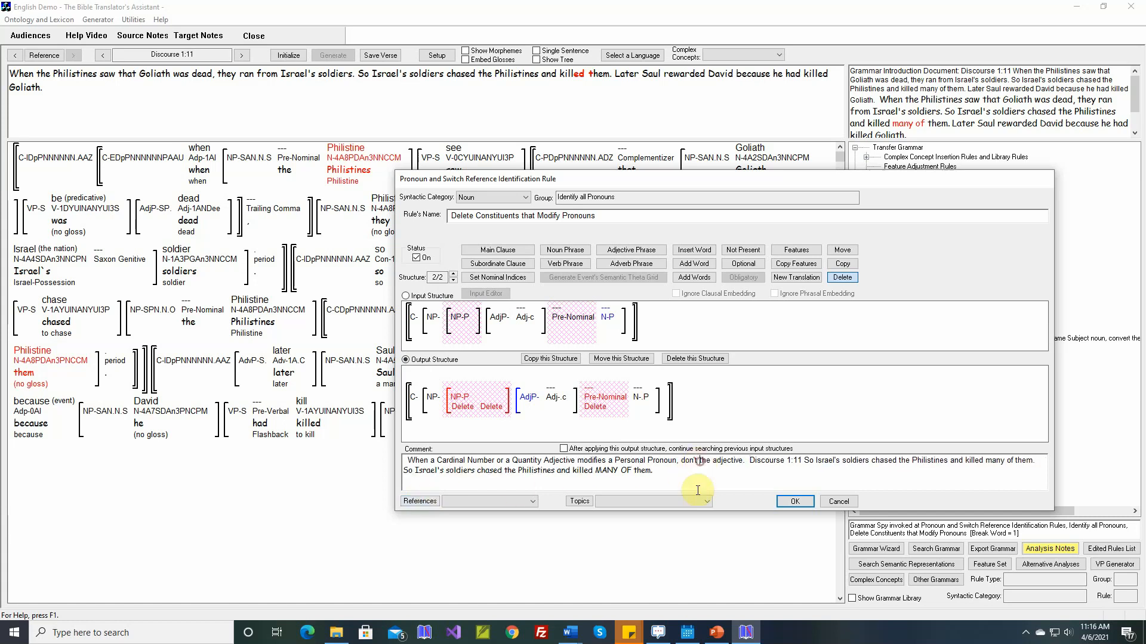
pyautogui.write('delete')
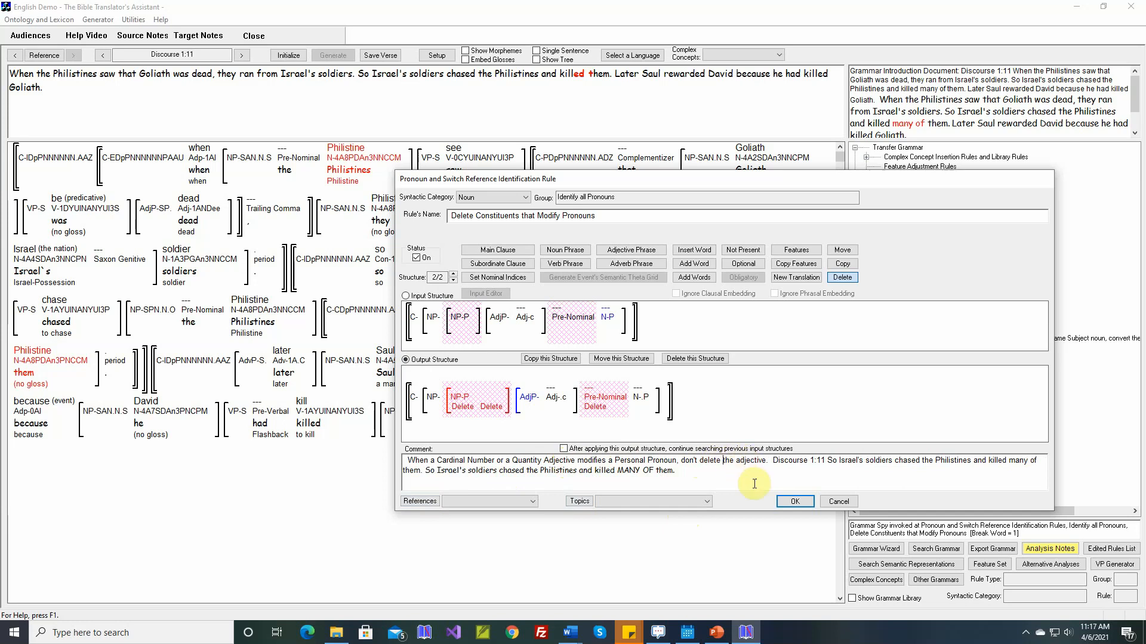
pyautogui.click(794, 501)
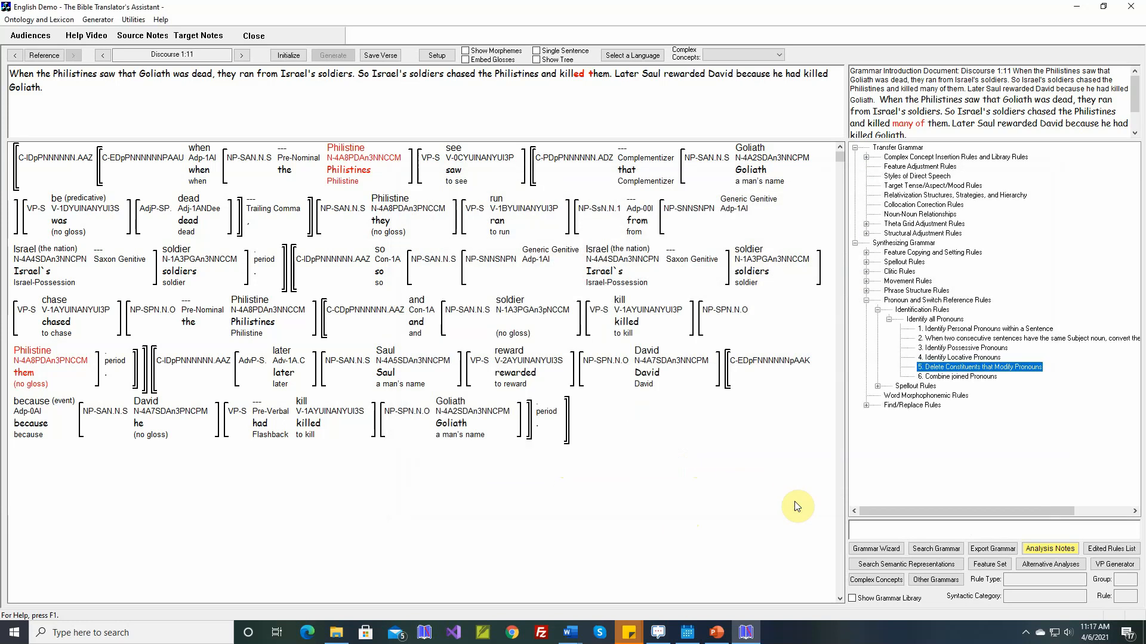
# Reinitialize Discourse 1:11, generate its English text again with the edited rule, and save the verse
pyautogui.click(292, 56)
pyautogui.click(333, 56)
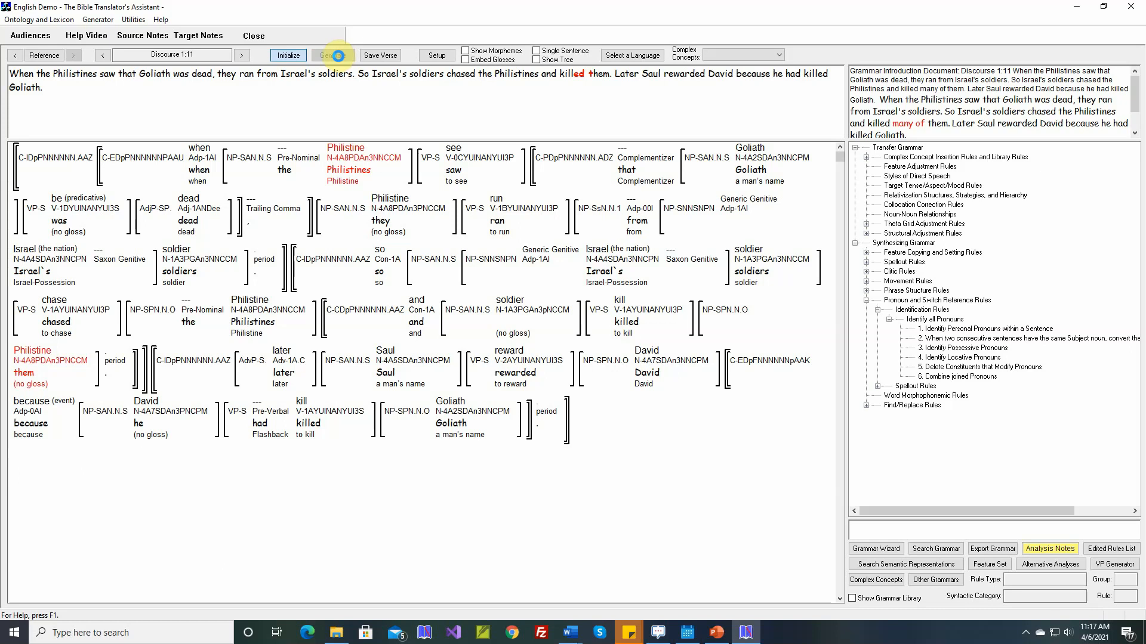
pyautogui.click(338, 57)
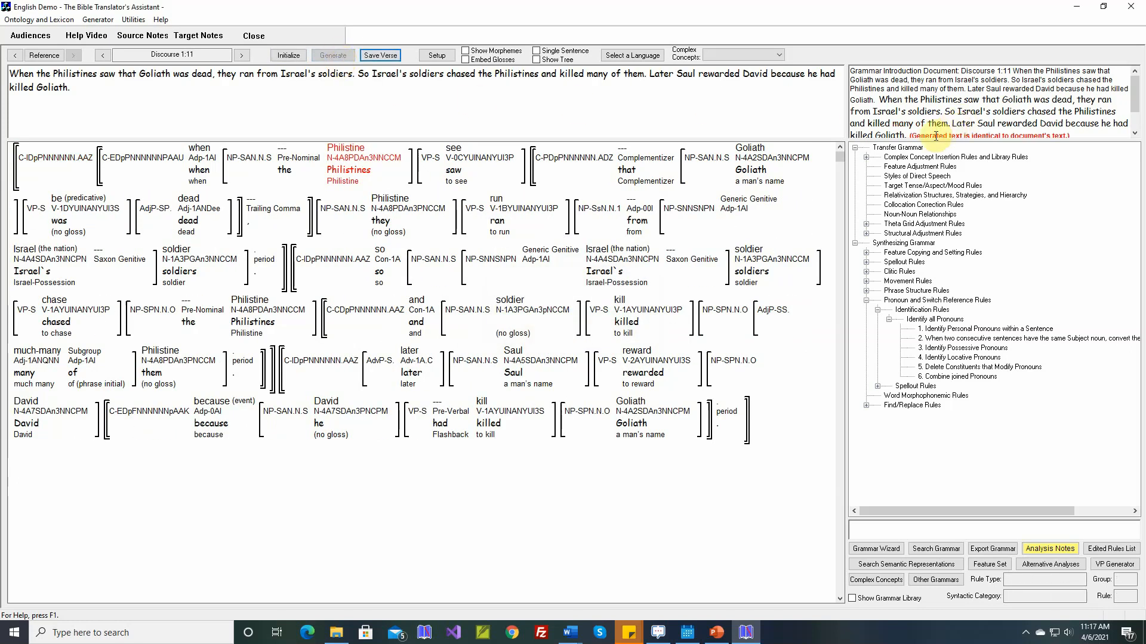
pyautogui.click(382, 56)
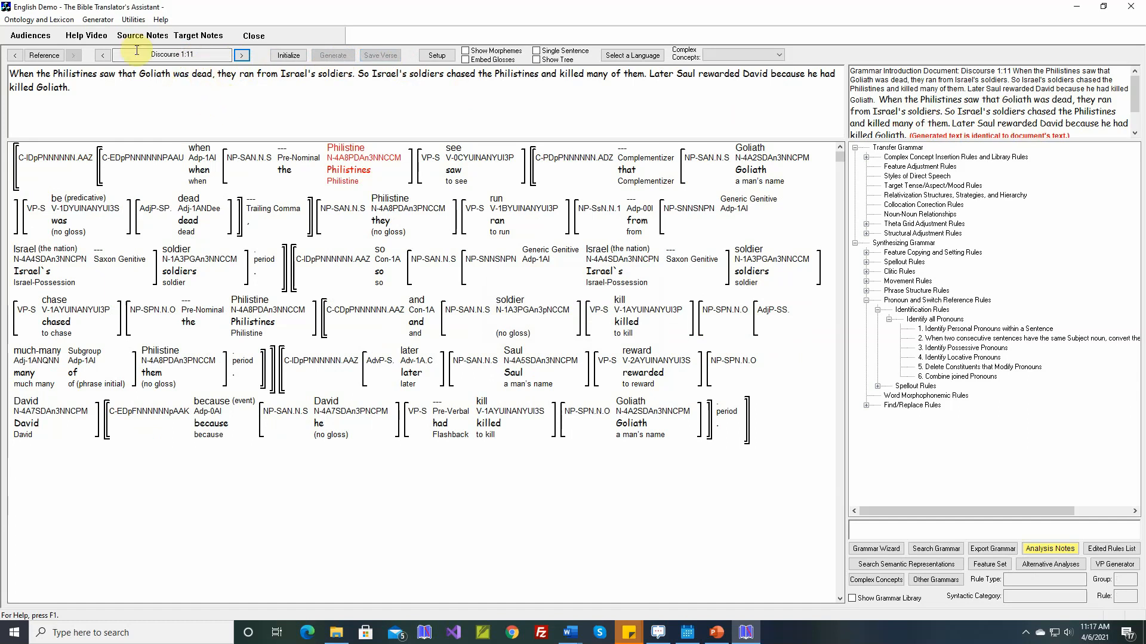
# In the multi-verse text generator, turn off Problem Texts and set the Grammar Introduction range to Nouns 1:1 through Discourse 1:11
pyautogui.click(98, 20)
pyautogui.click(113, 48)
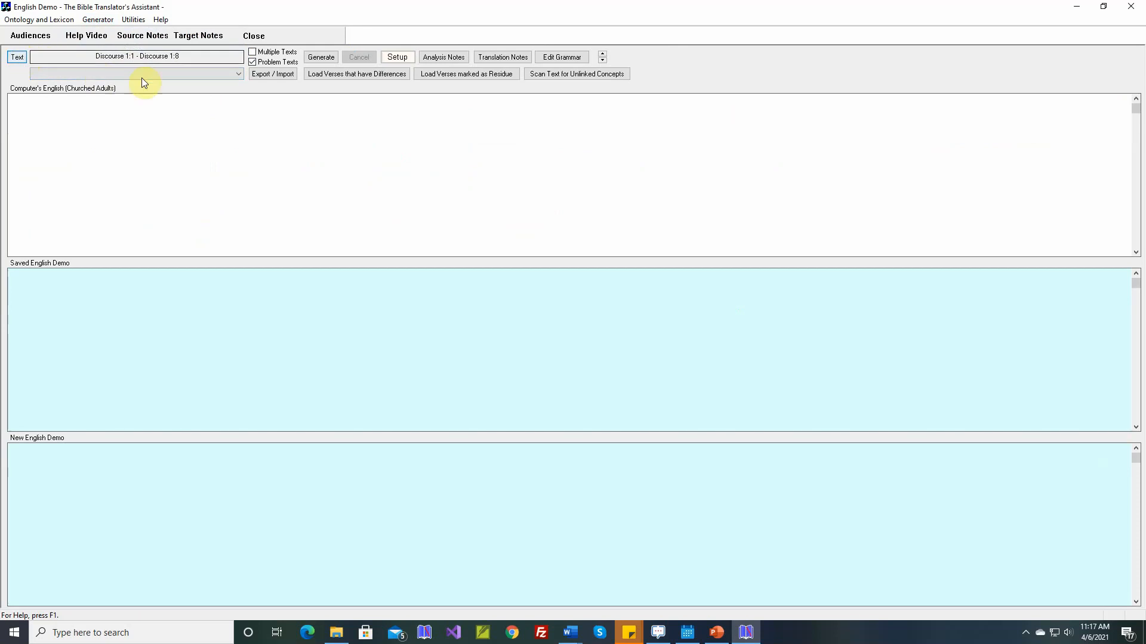
pyautogui.click(252, 62)
pyautogui.click(17, 57)
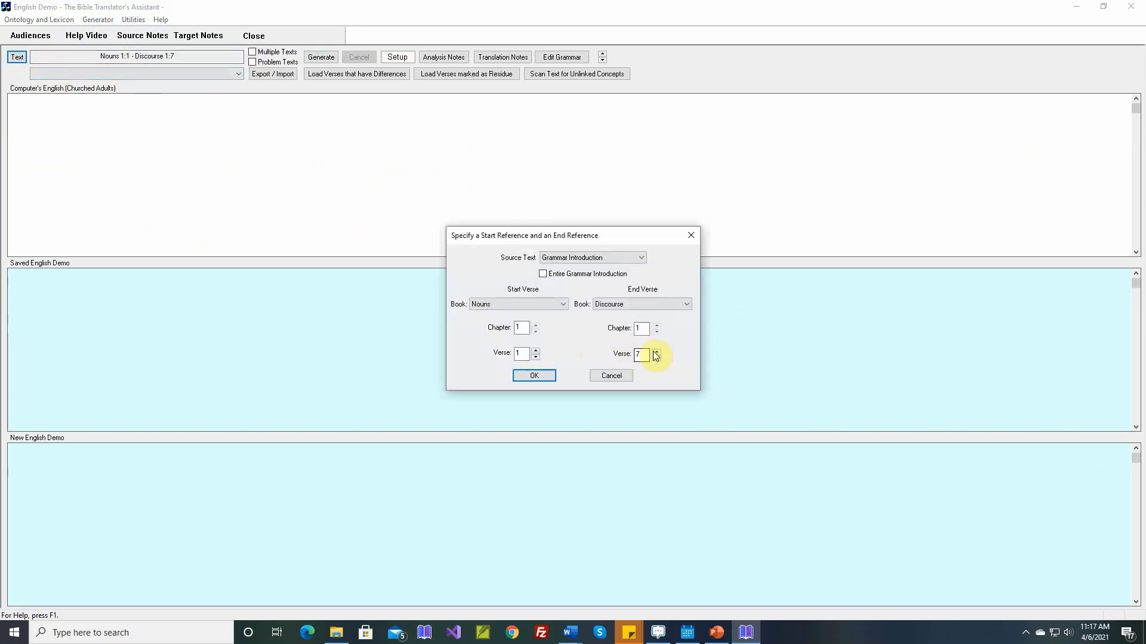
pyautogui.click(657, 352)
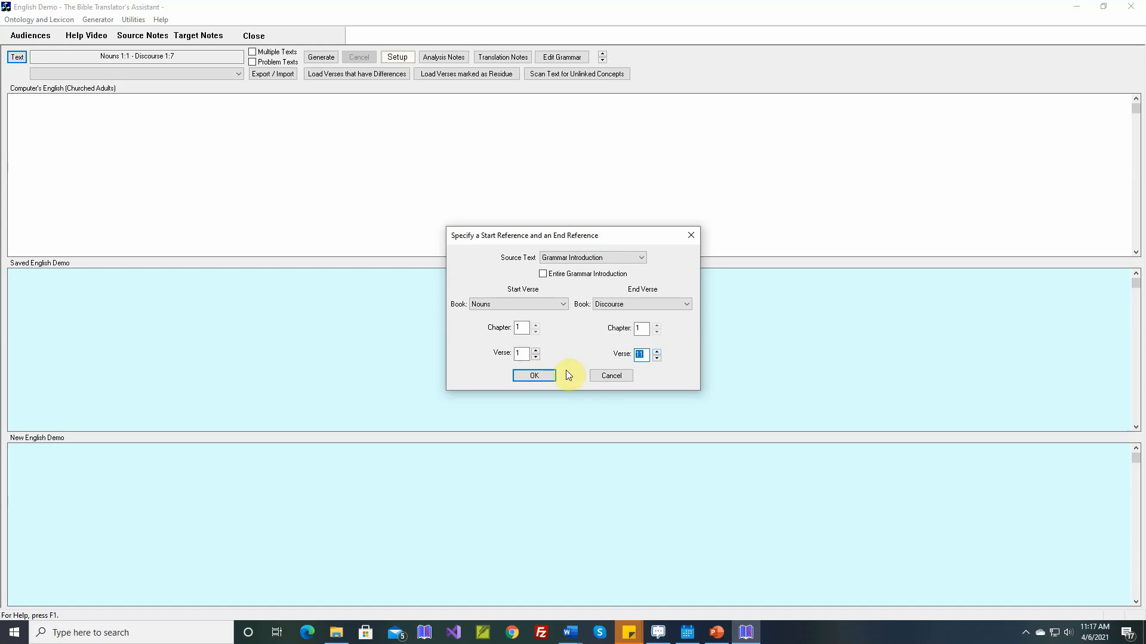
pyautogui.click(548, 376)
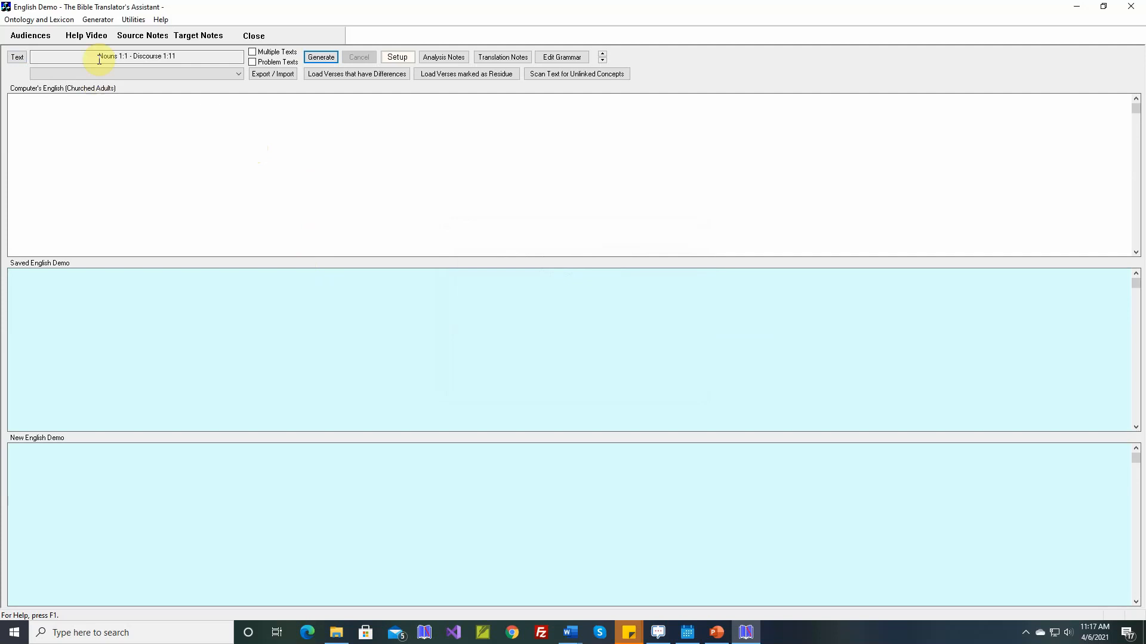
# Return to the single-verse grammar editor and load Clauses 1:105 from the Grammar Introduction
pyautogui.click(97, 19)
pyautogui.click(150, 31)
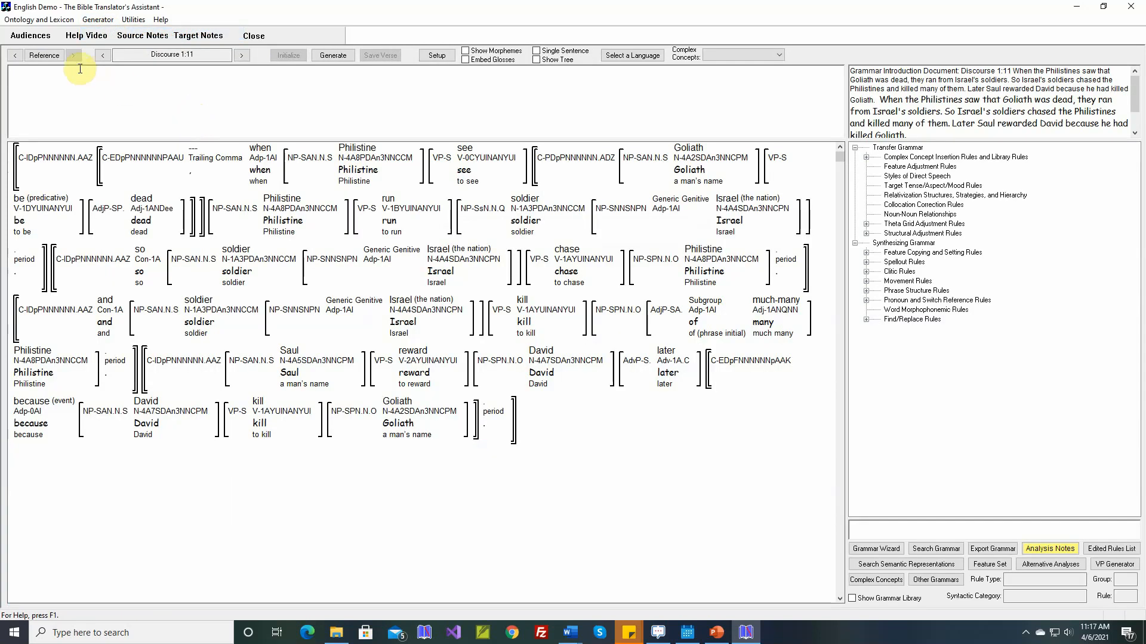
pyautogui.click(47, 57)
pyautogui.click(560, 295)
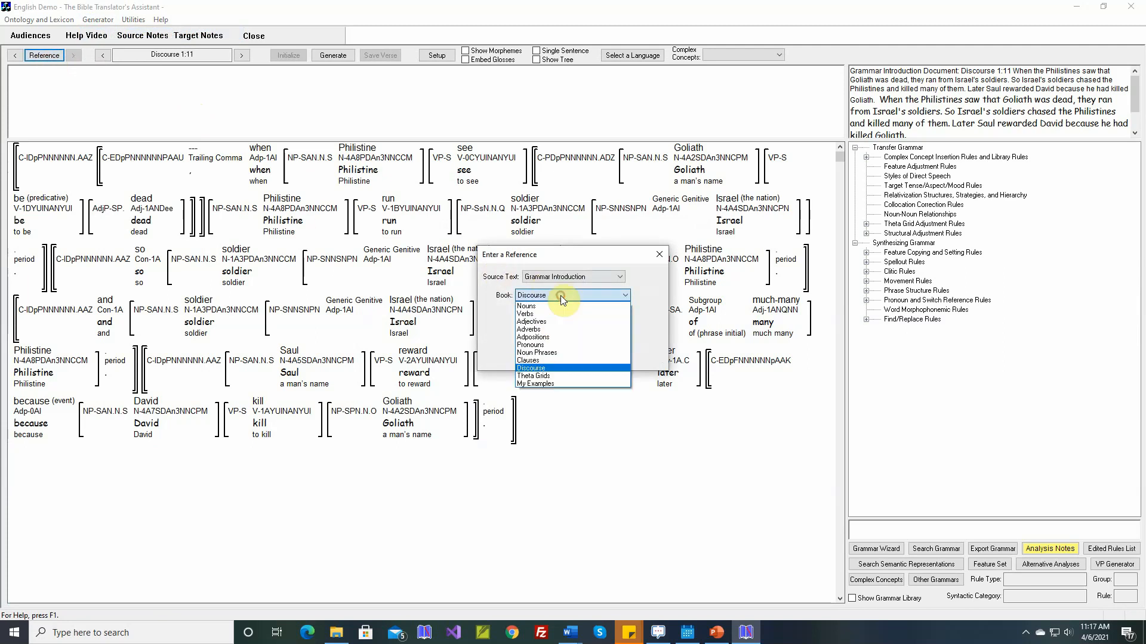
pyautogui.click(530, 360)
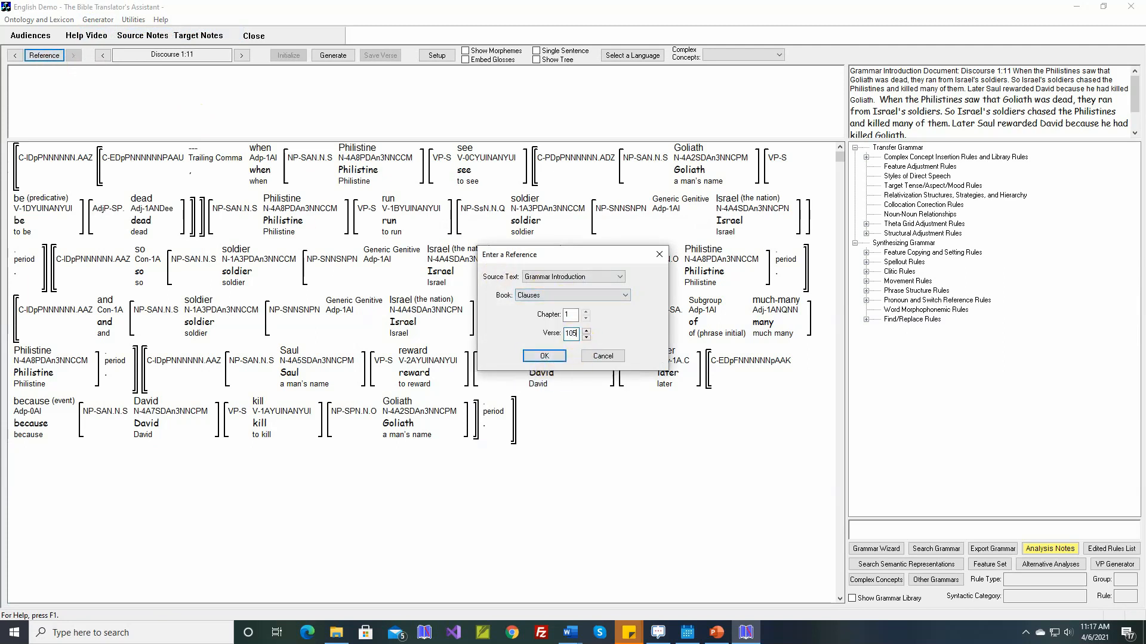
pyautogui.click(573, 334)
pyautogui.write('105')
pyautogui.click(544, 356)
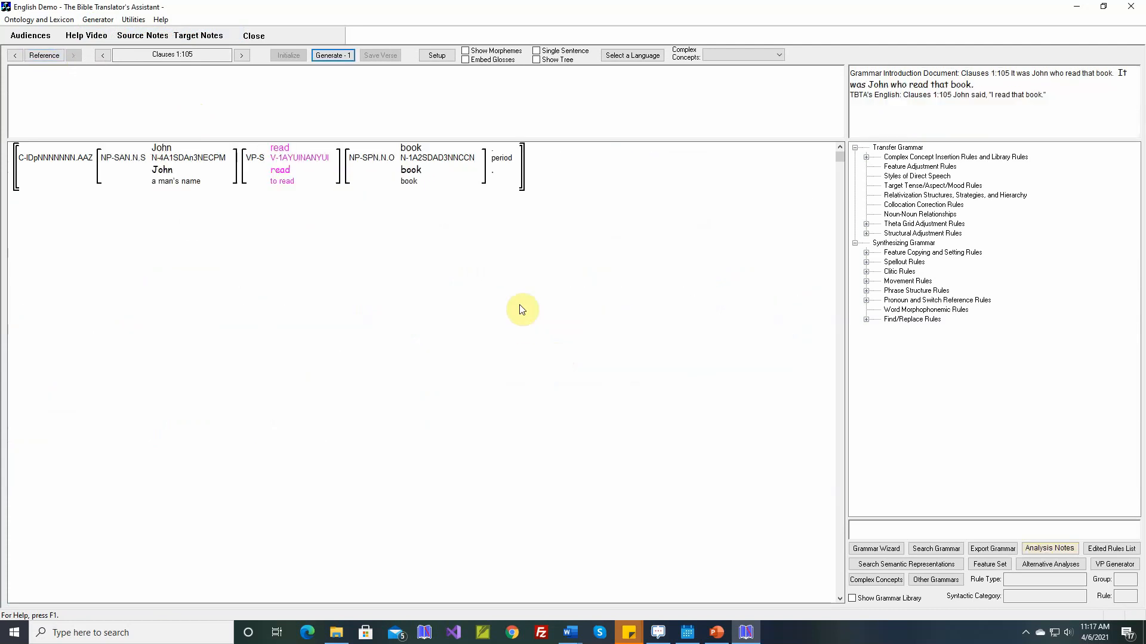
# Open the theta grid adjustment rule of the verb "read" and check the argument structure examples for read-A
pyautogui.click(286, 149)
pyautogui.rightClick(286, 149)
pyautogui.click(327, 254)
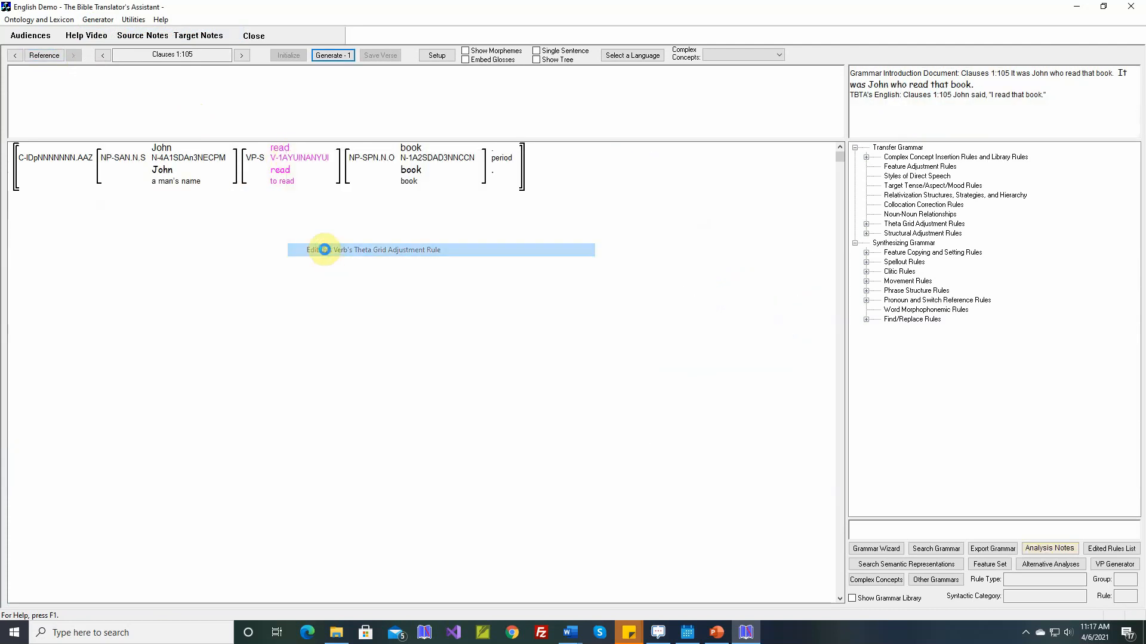
pyautogui.moveTo(347, 282)
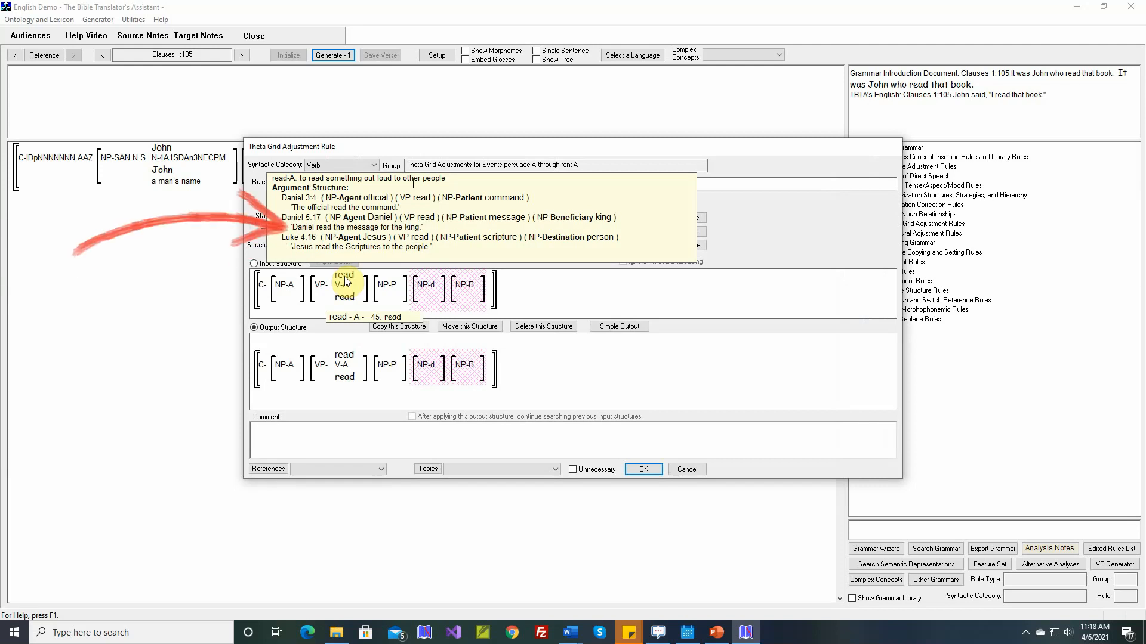
# In the rule's simple output, assign the grammatical relation Oblique1 to the Destination and Oblique2 to the Beneficiary
pyautogui.click(621, 327)
pyautogui.click(622, 327)
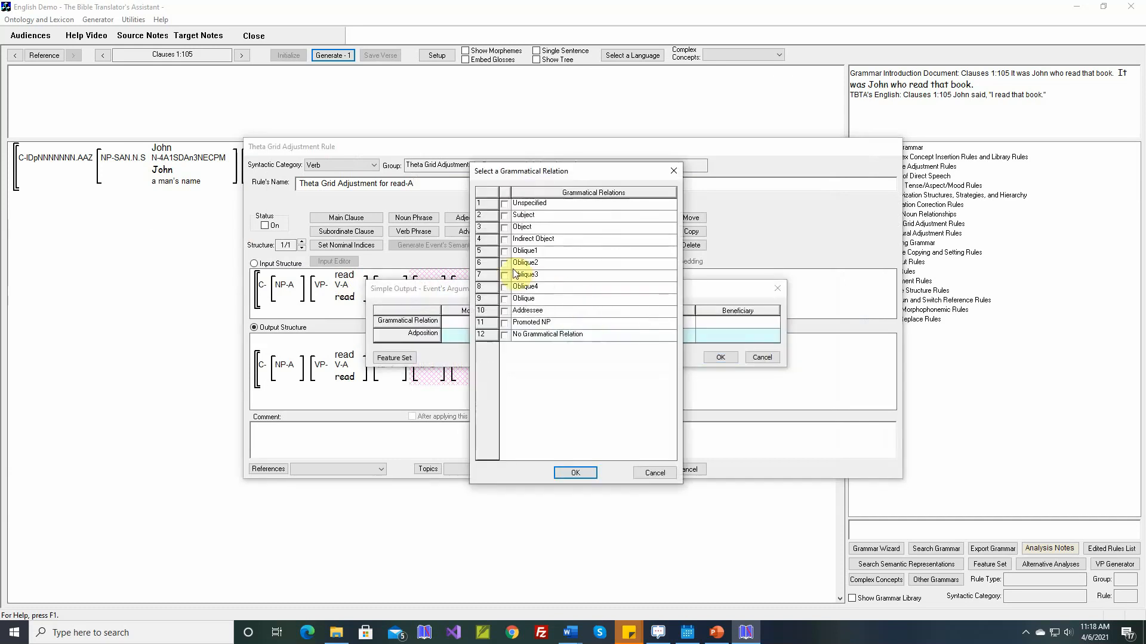
pyautogui.click(504, 252)
pyautogui.click(575, 473)
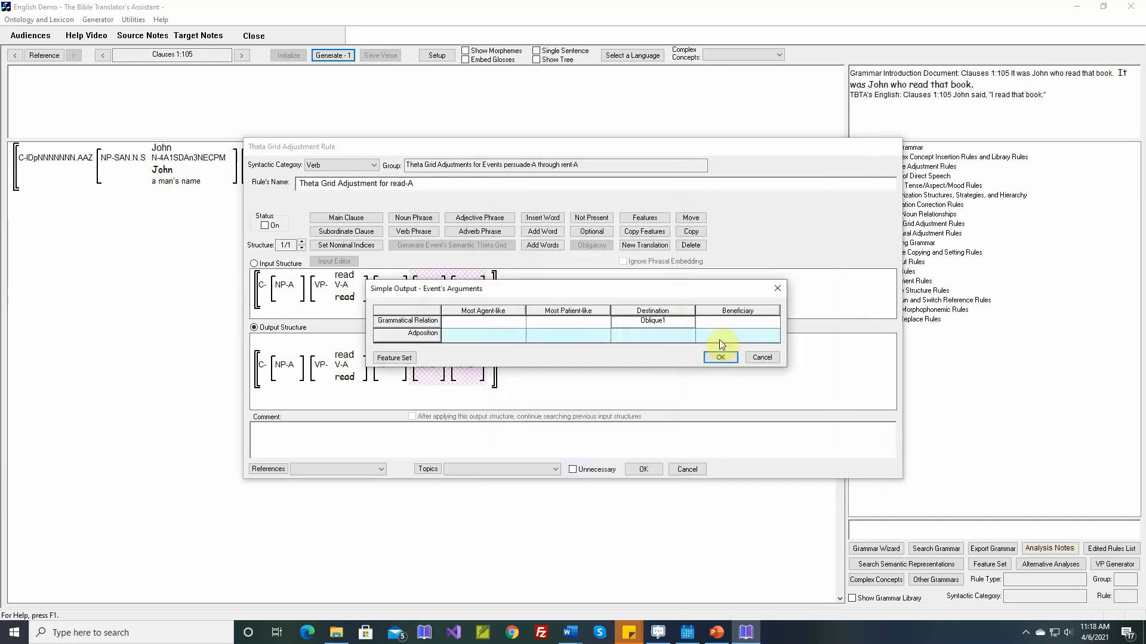
pyautogui.click(726, 324)
pyautogui.click(505, 264)
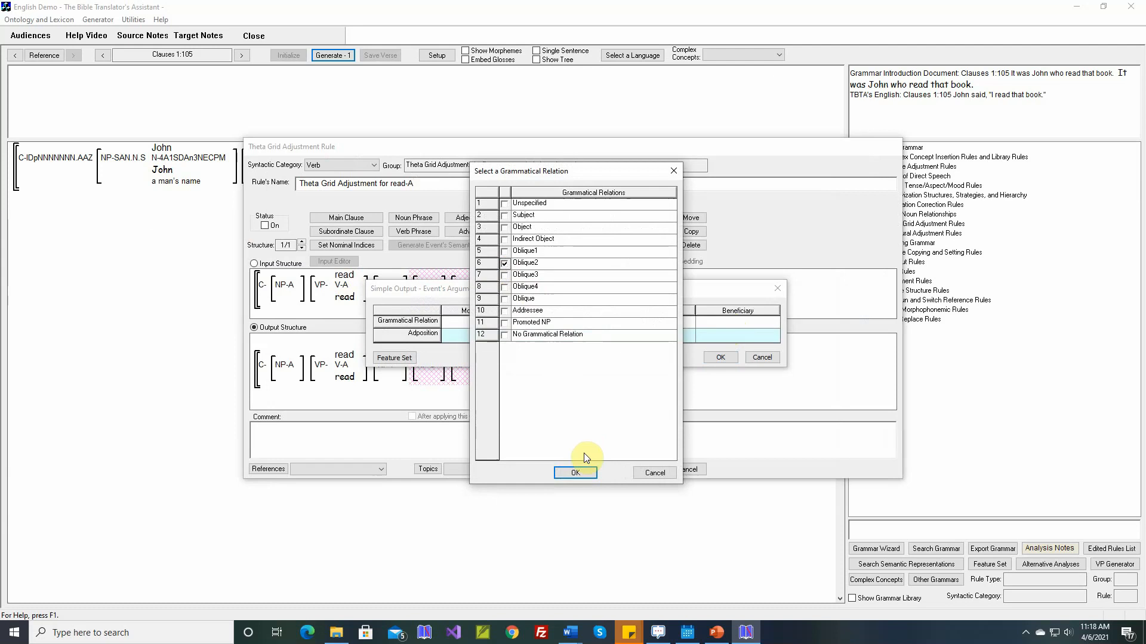
pyautogui.click(576, 472)
# Set the Beneficiary's adposition to "for" and the Destination's adposition to "to" (in order to)
pyautogui.click(737, 336)
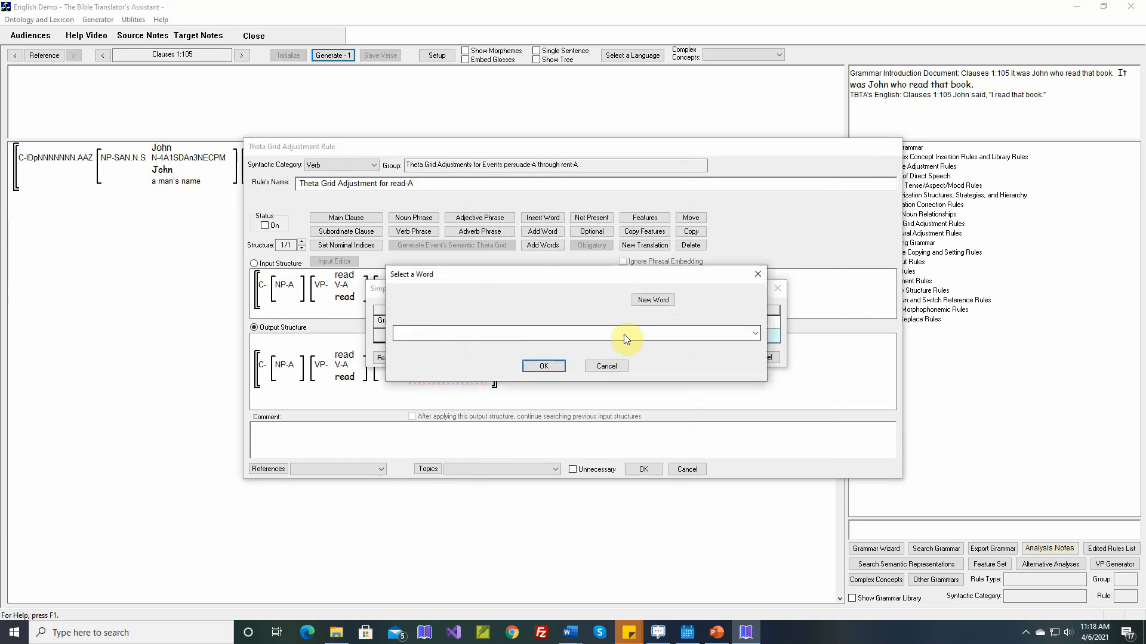
pyautogui.click(619, 336)
pyautogui.click(511, 152)
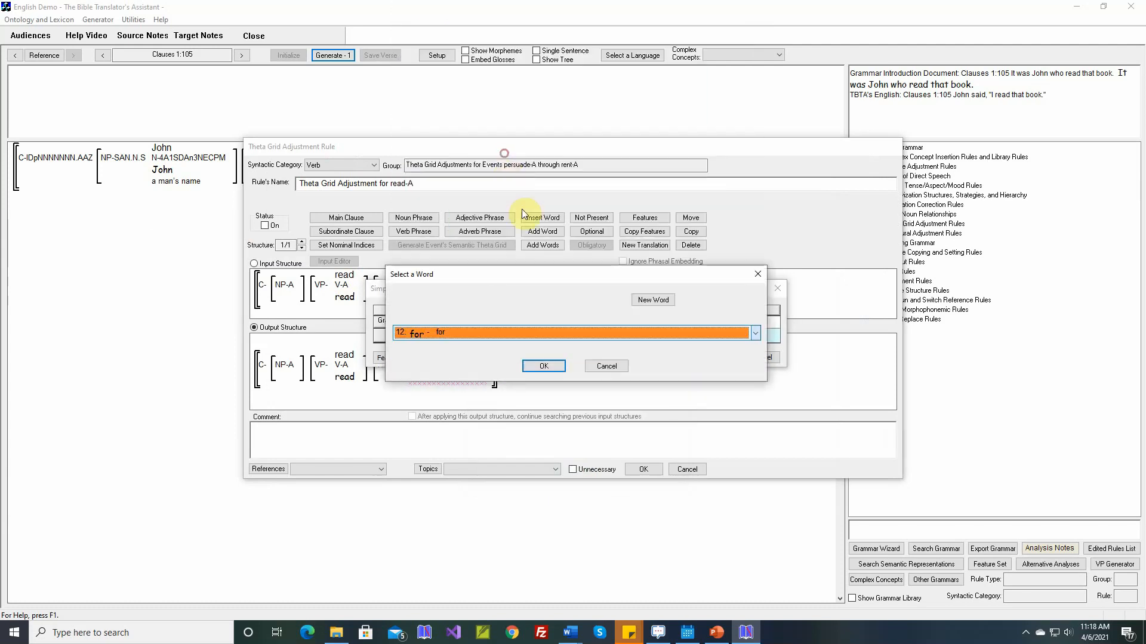
pyautogui.click(544, 366)
pyautogui.click(642, 337)
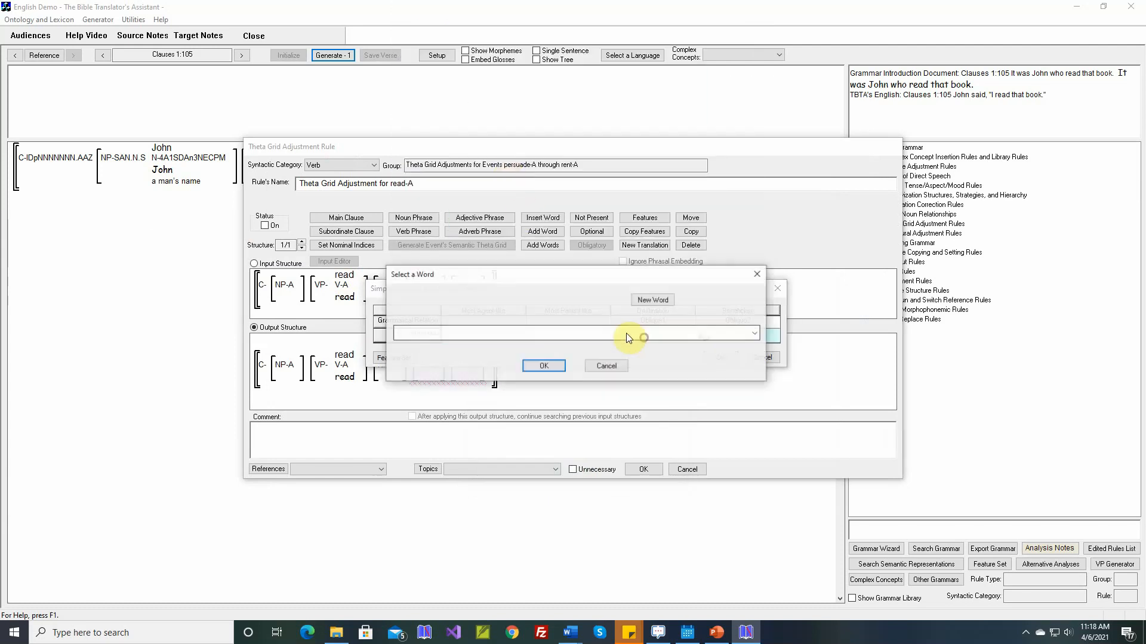
pyautogui.click(625, 333)
pyautogui.click(543, 341)
pyautogui.click(543, 366)
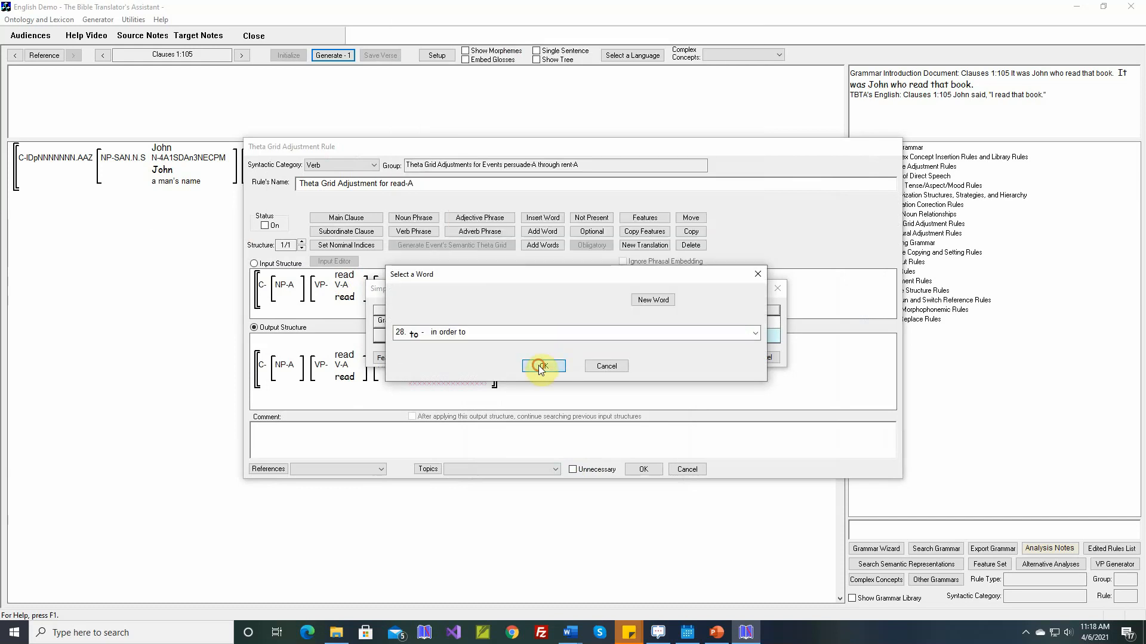
# Apply the argument settings to the output structure, switch the read-A rule on, and save it
pyautogui.click(719, 358)
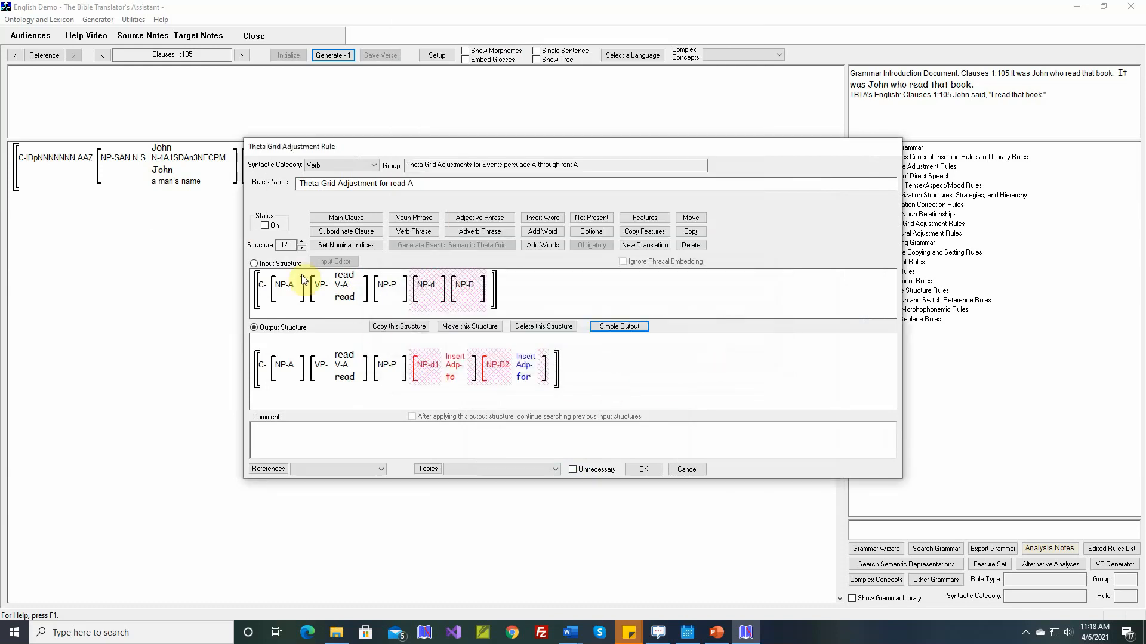
pyautogui.click(264, 227)
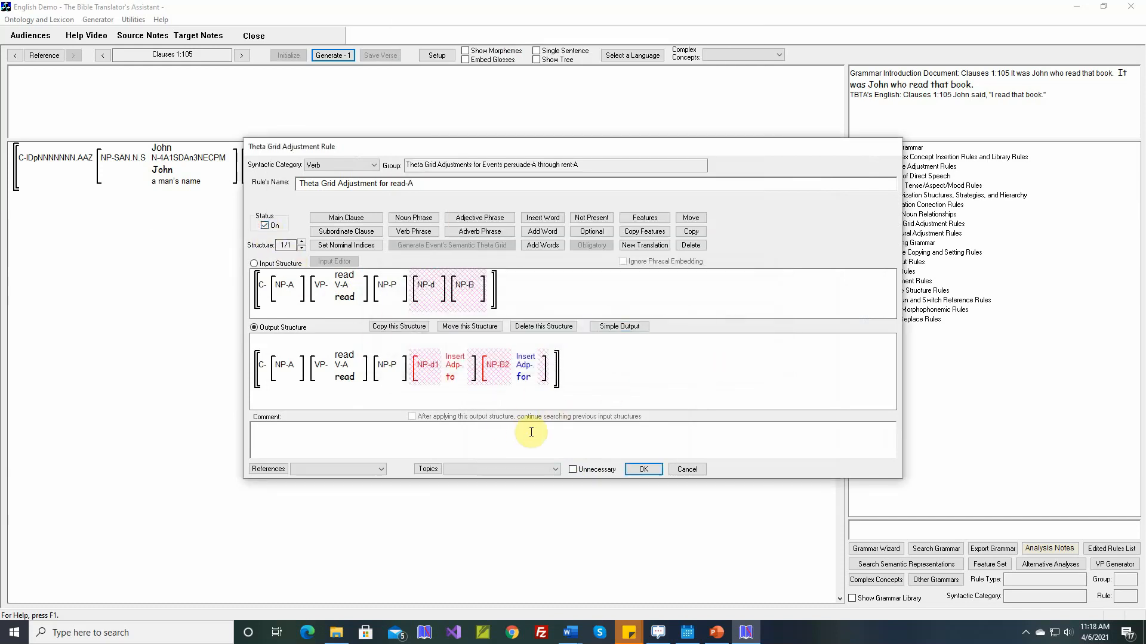
pyautogui.click(645, 469)
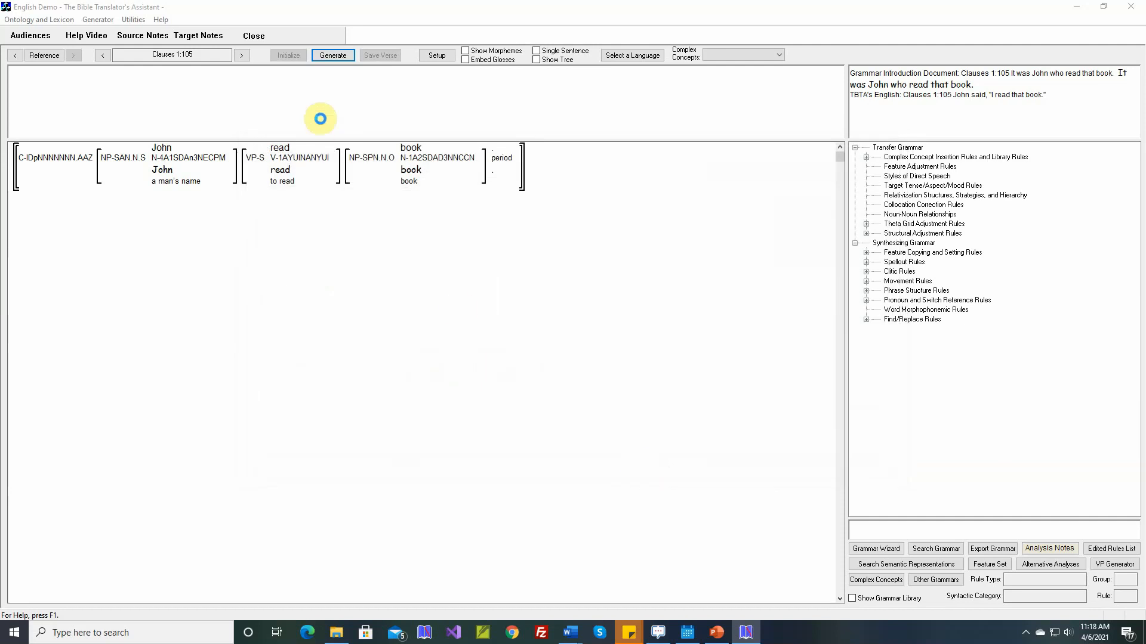
# Generate Clauses 1:105 and check the features of the relative clause and of the noun "John" it modifies
pyautogui.click(333, 55)
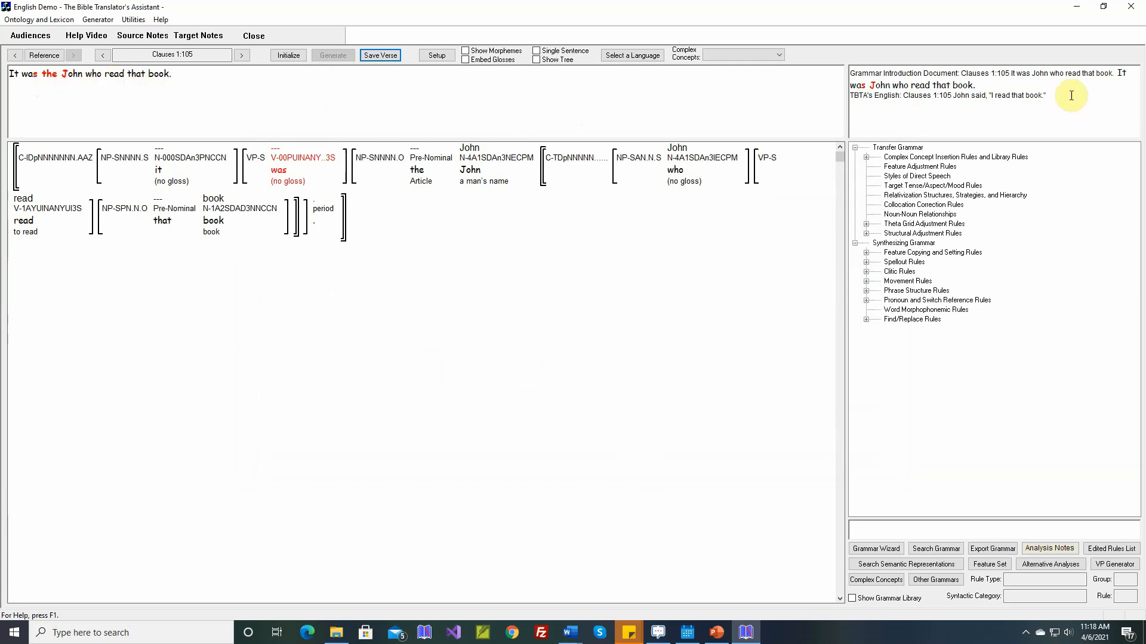
pyautogui.moveTo(576, 171)
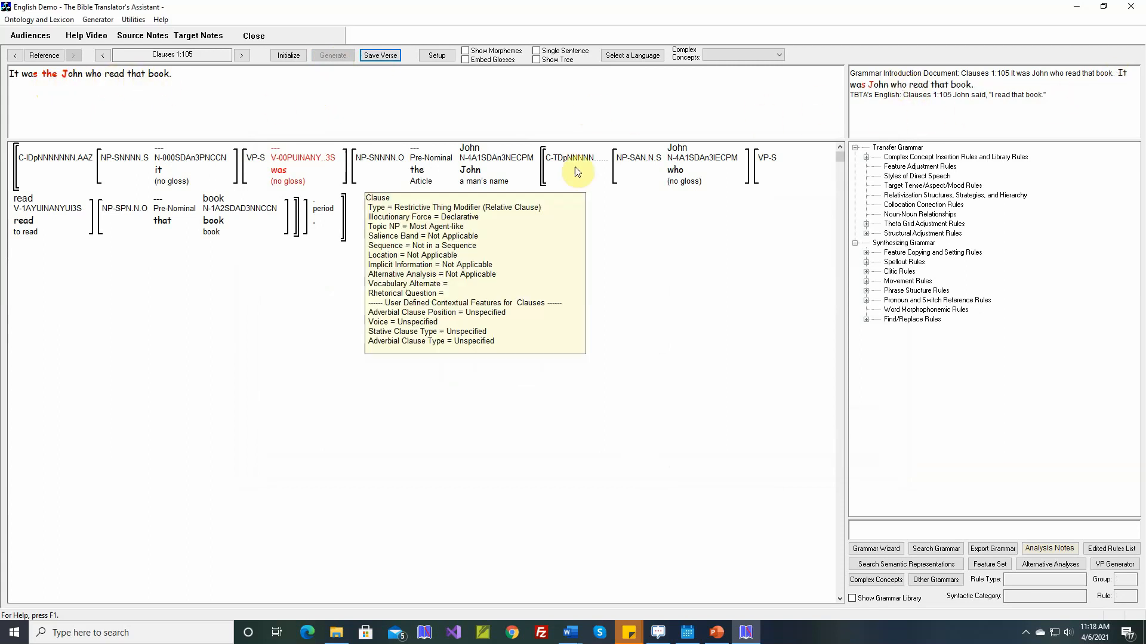
pyautogui.moveTo(477, 168)
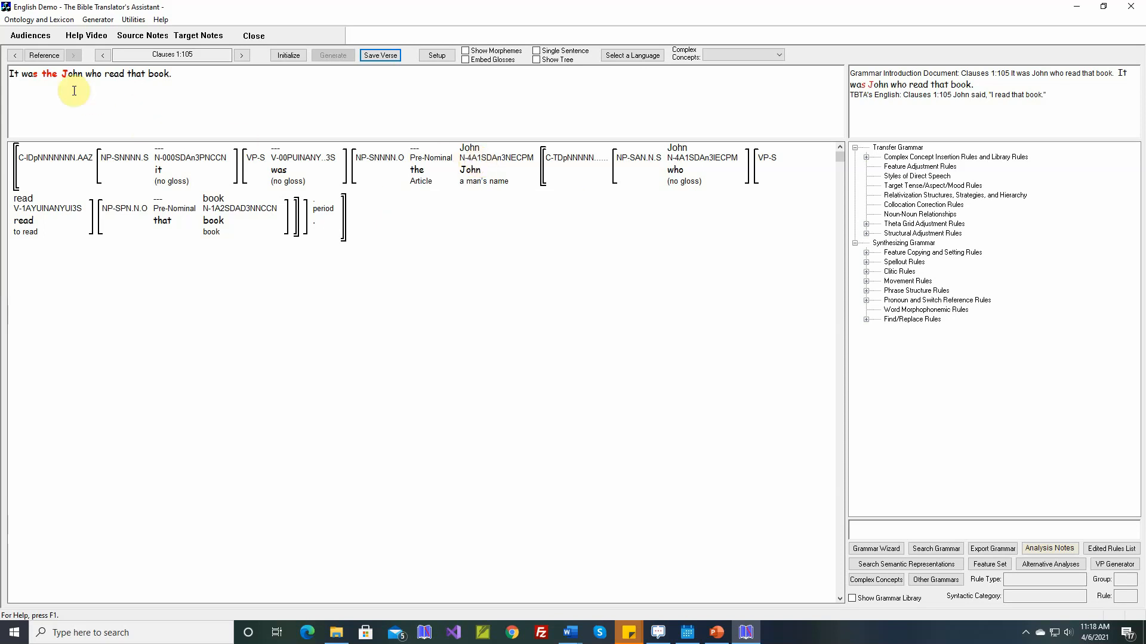
# Select the unwanted article "the" in the generated verse and open the generic noun spellout rule "Build all NPs"
pyautogui.doubleClick(49, 75)
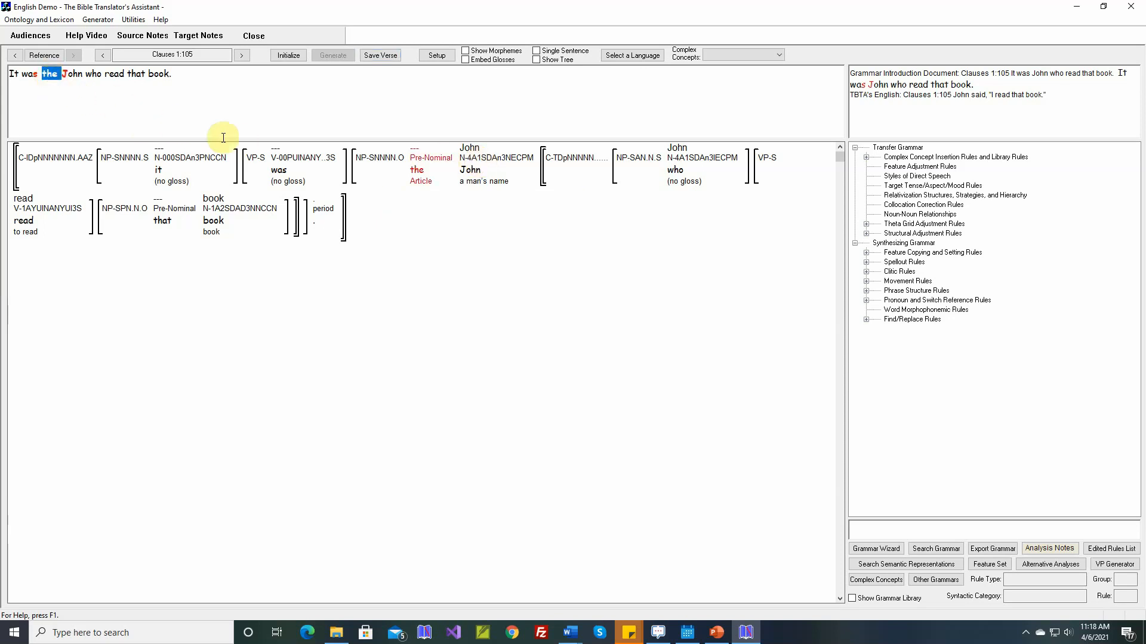
pyautogui.moveTo(417, 175)
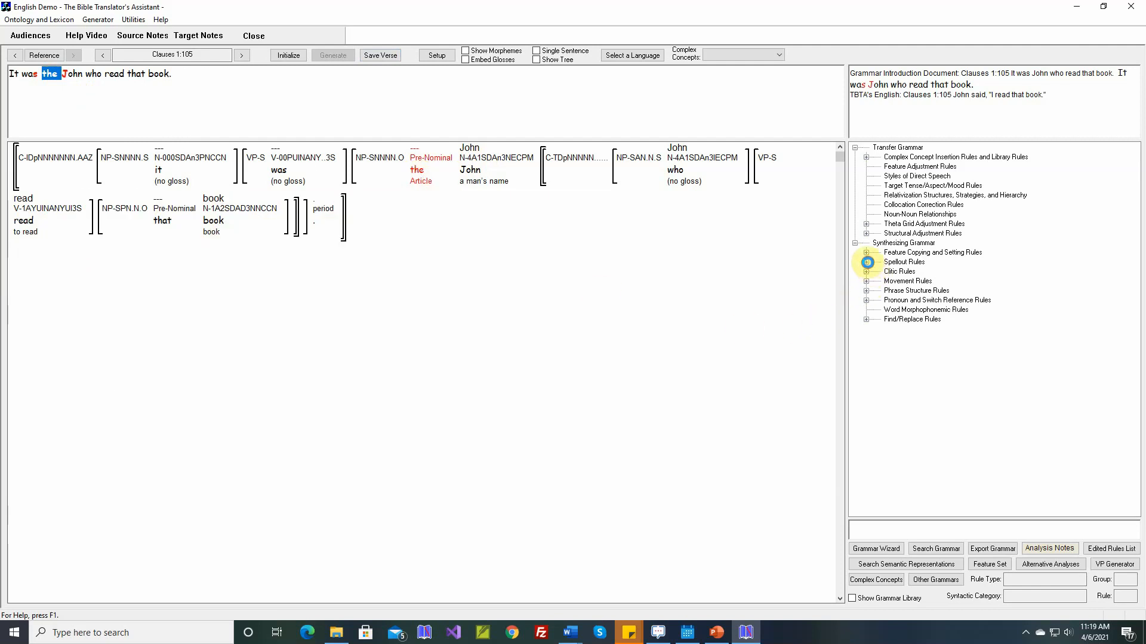
pyautogui.click(865, 262)
pyautogui.click(879, 272)
pyautogui.click(889, 281)
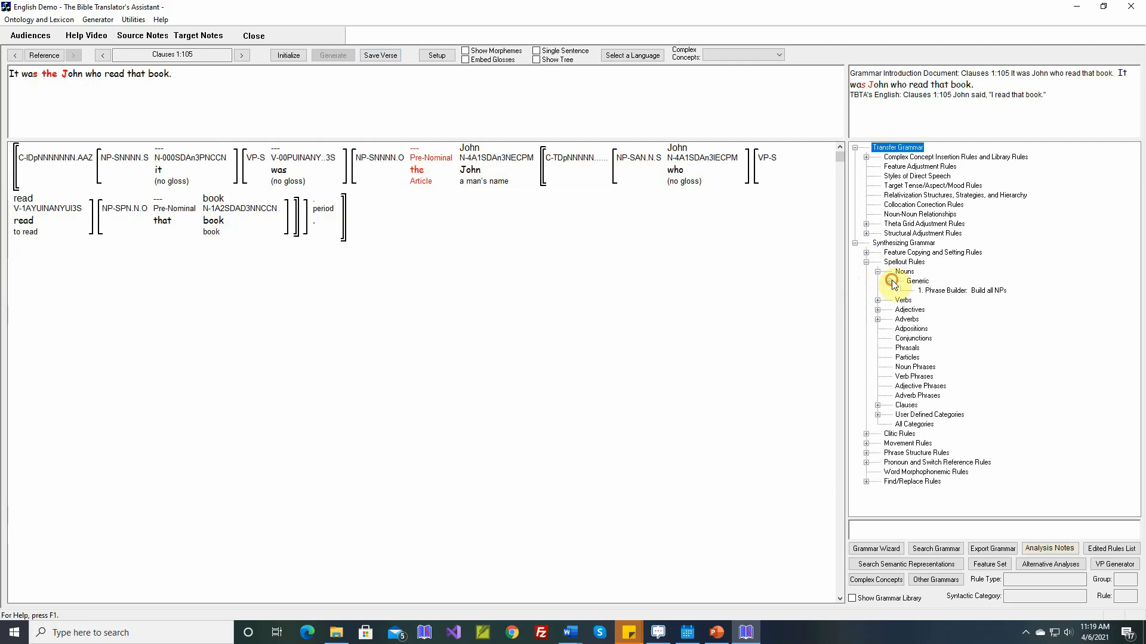
pyautogui.doubleClick(923, 291)
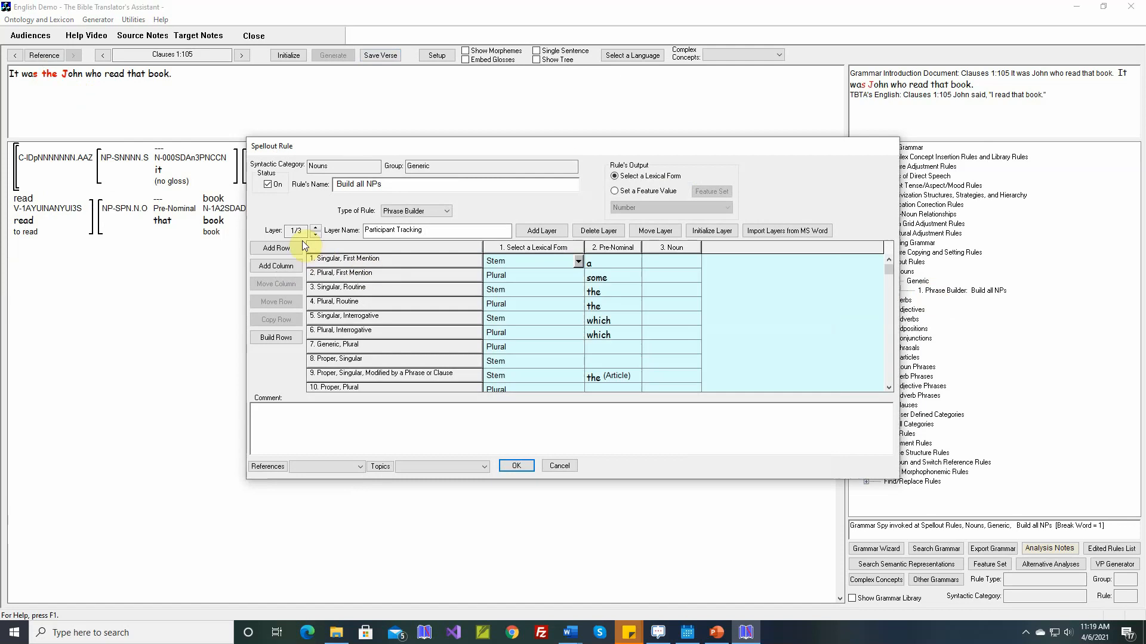
# Open the structures of the row "Proper, Singular, Modified by a Phrase or Clause" and examine the first structure's example and embedded noun phrase
pyautogui.moveTo(348, 375)
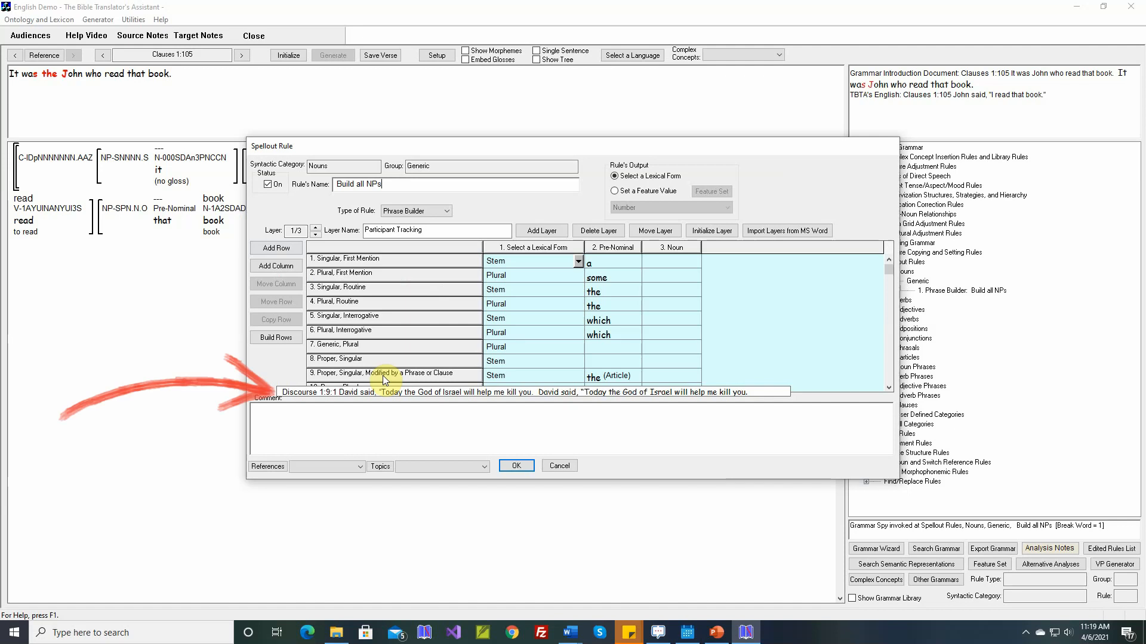
pyautogui.doubleClick(382, 374)
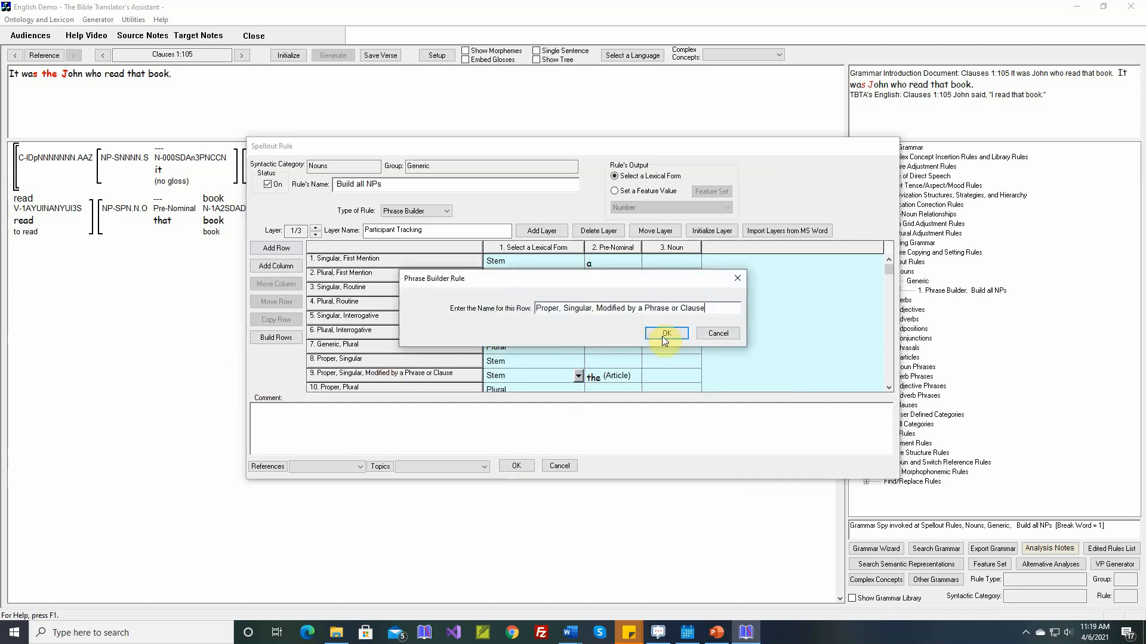
pyautogui.click(665, 337)
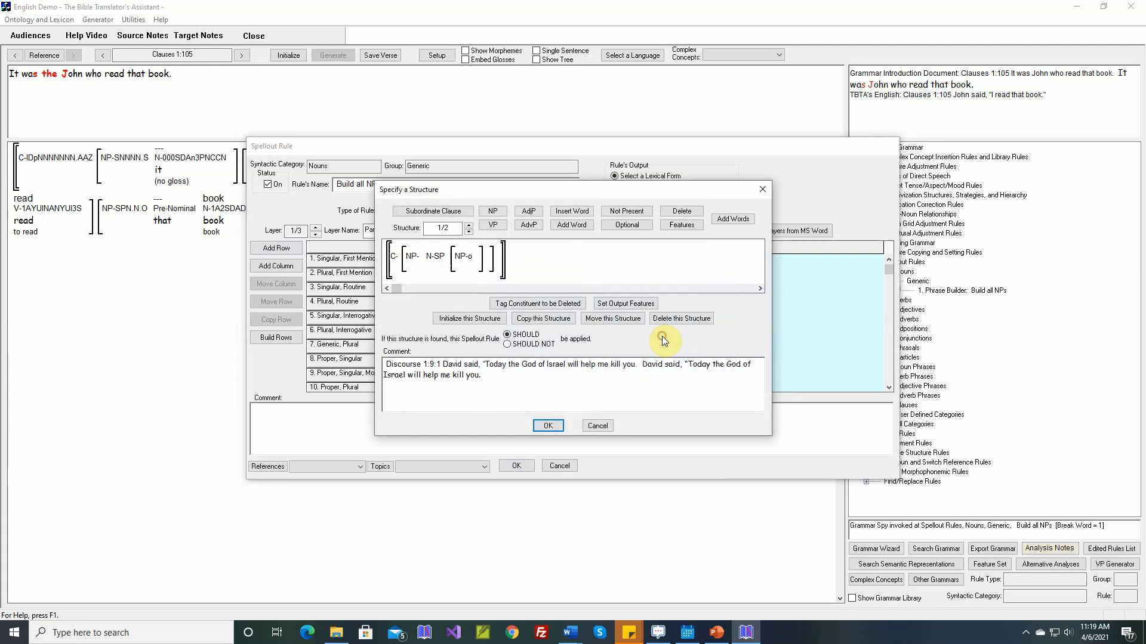
pyautogui.doubleClick(514, 365)
pyautogui.moveTo(471, 261)
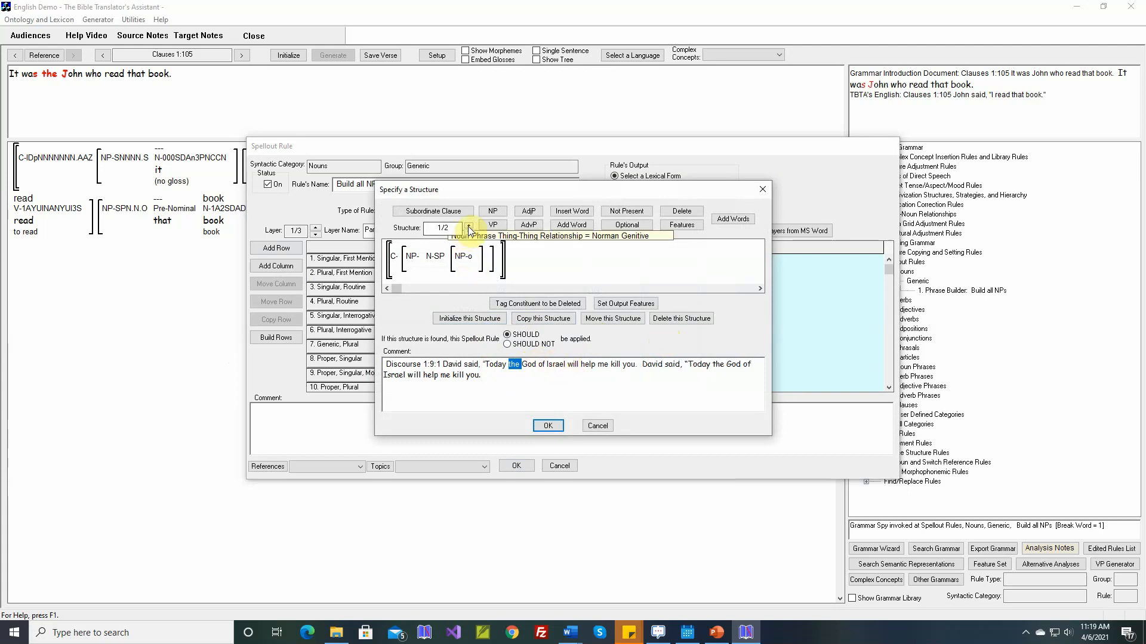
# Comment the second structure with "The Mary that I met is John's friend." and switch to the PowerPoint slide of example sentences
pyautogui.click(468, 226)
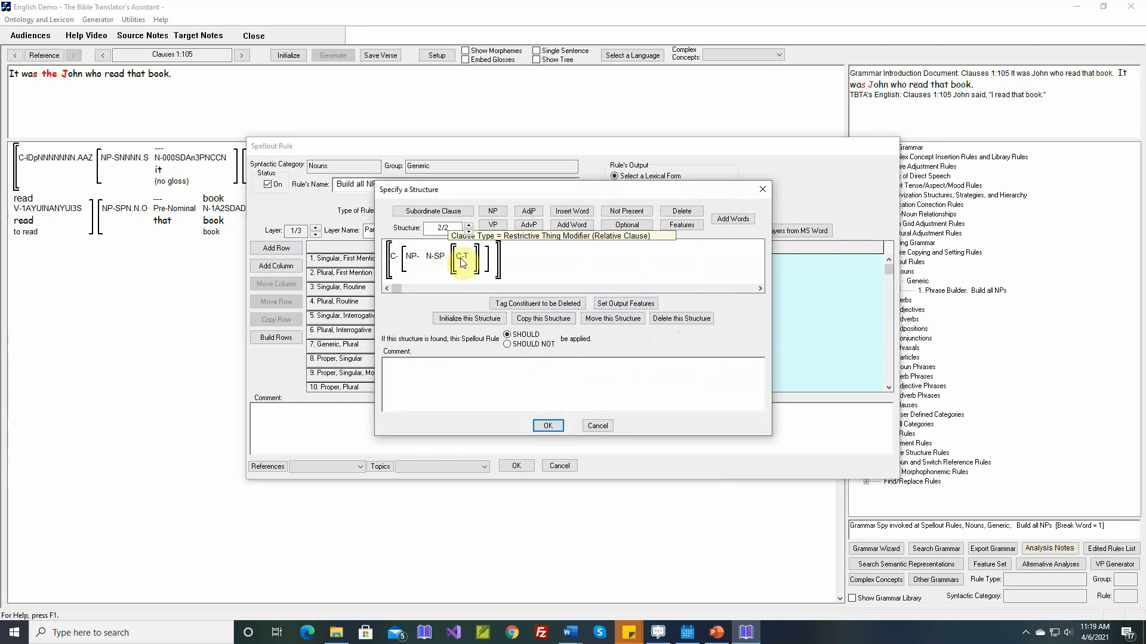
pyautogui.click(449, 366)
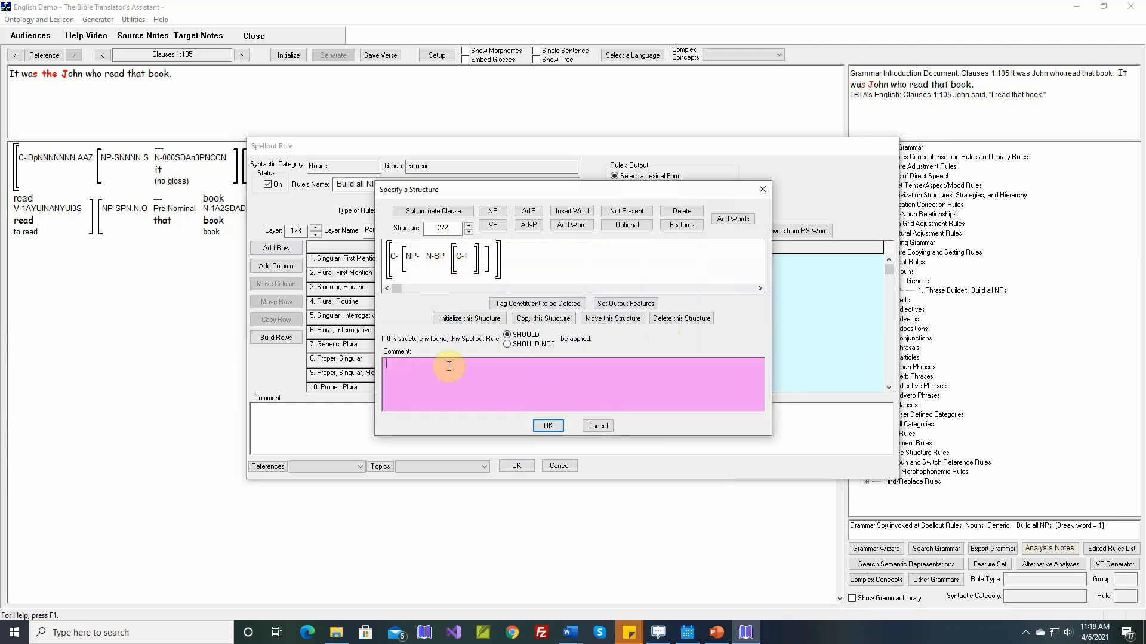
pyautogui.write("The Mary that I met is John's friend.")
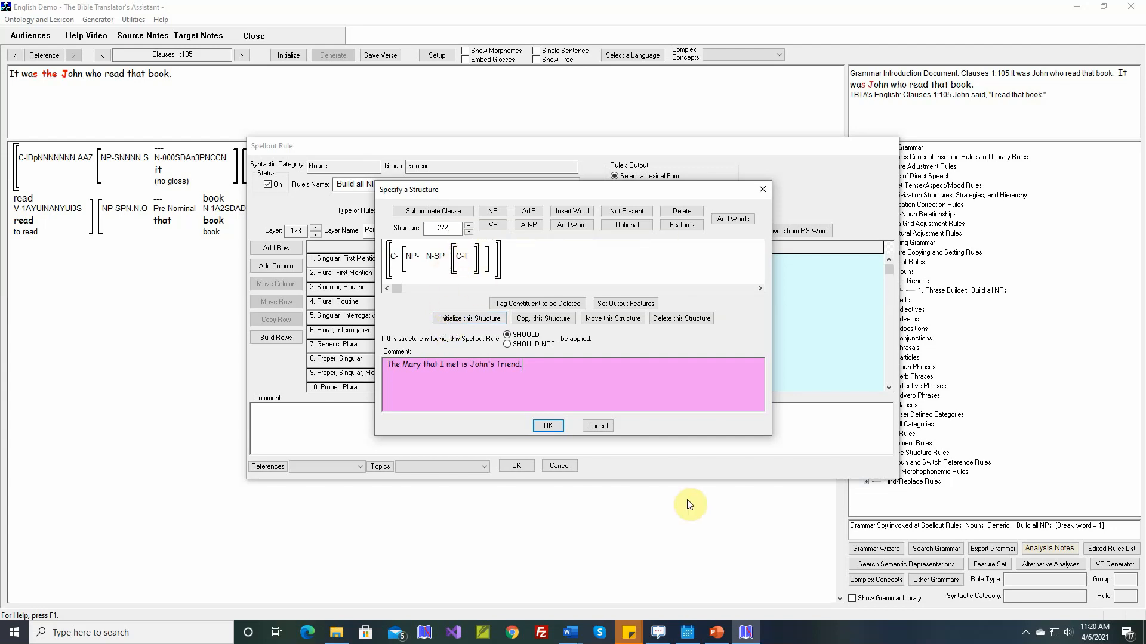
pyautogui.click(717, 634)
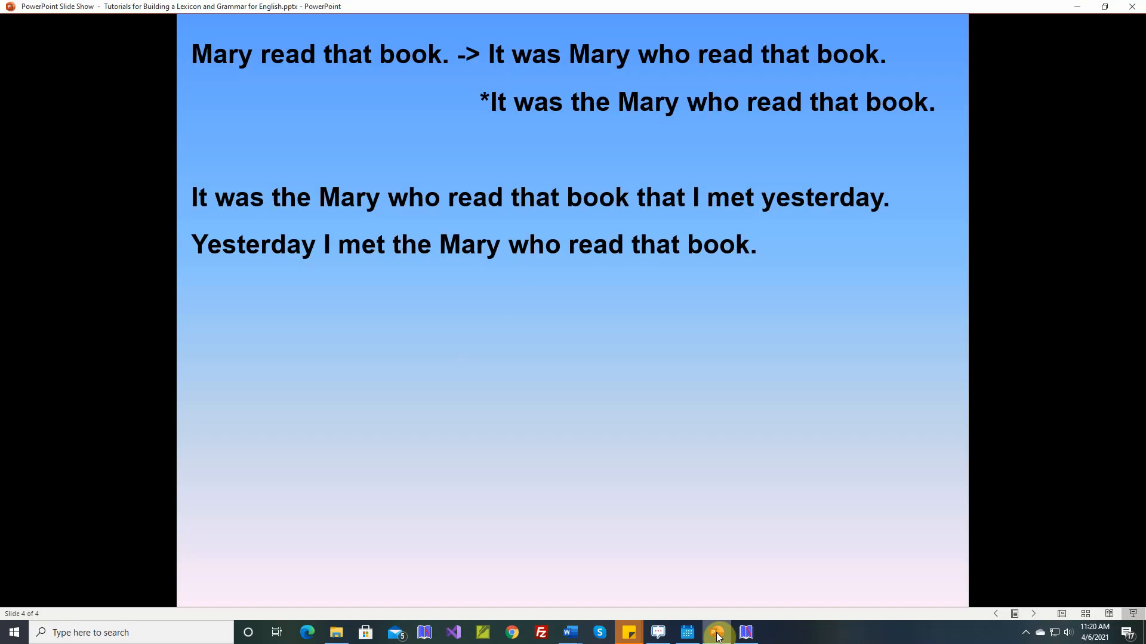
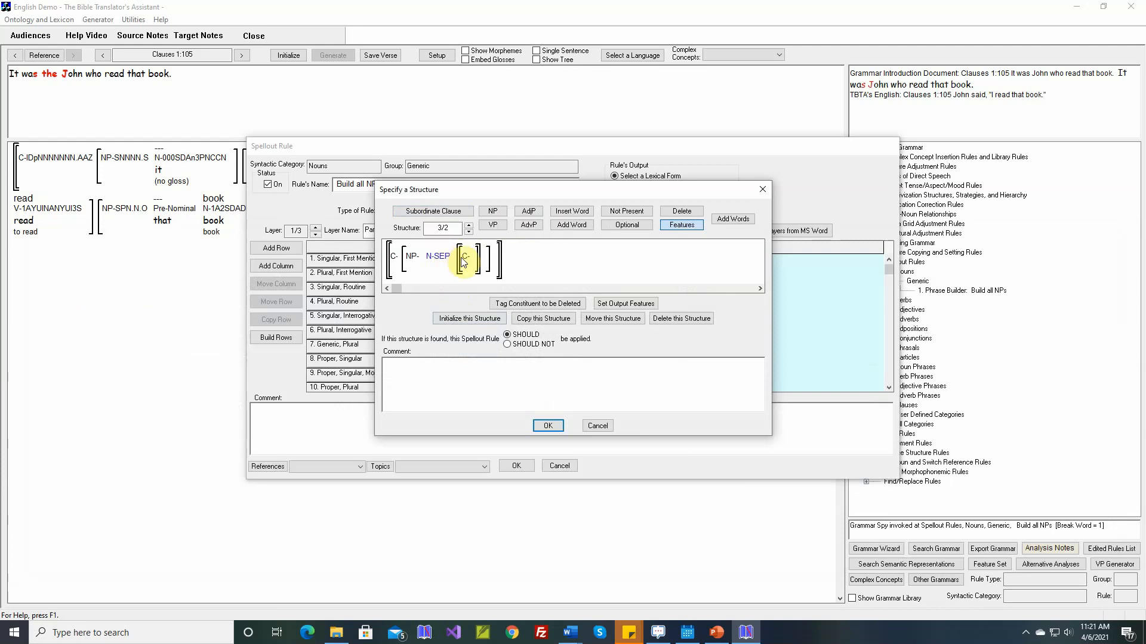
# Mark the third structure as SHOULD NOT be applied and insert the Word document comment, changing its second sentence to "*It was the John who read that book."
pyautogui.click(509, 345)
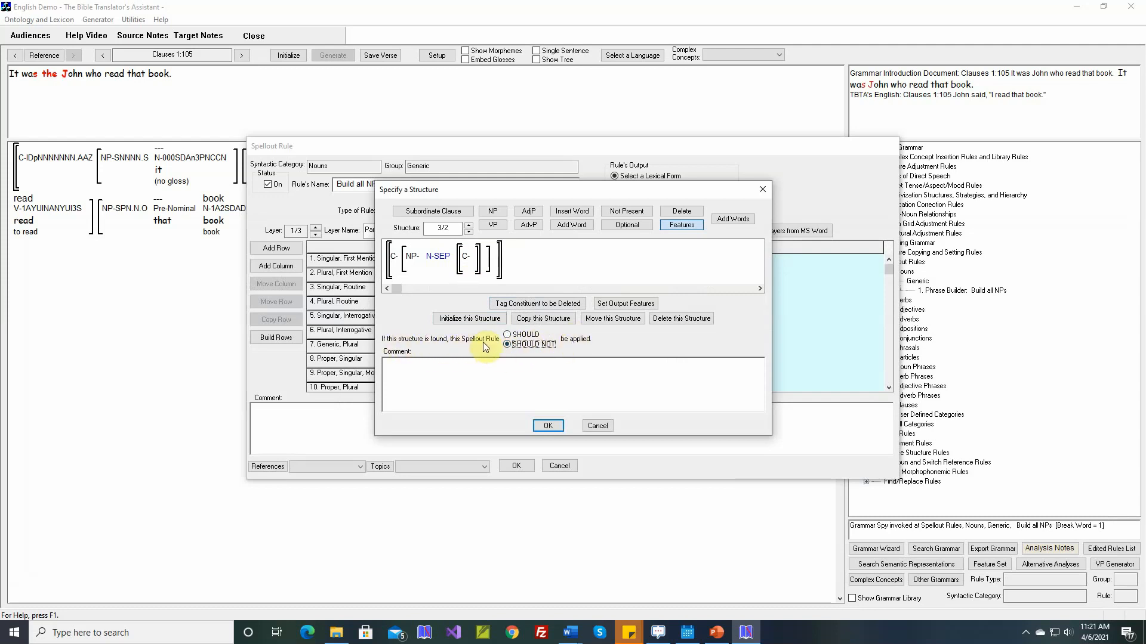
pyautogui.rightClick(549, 365)
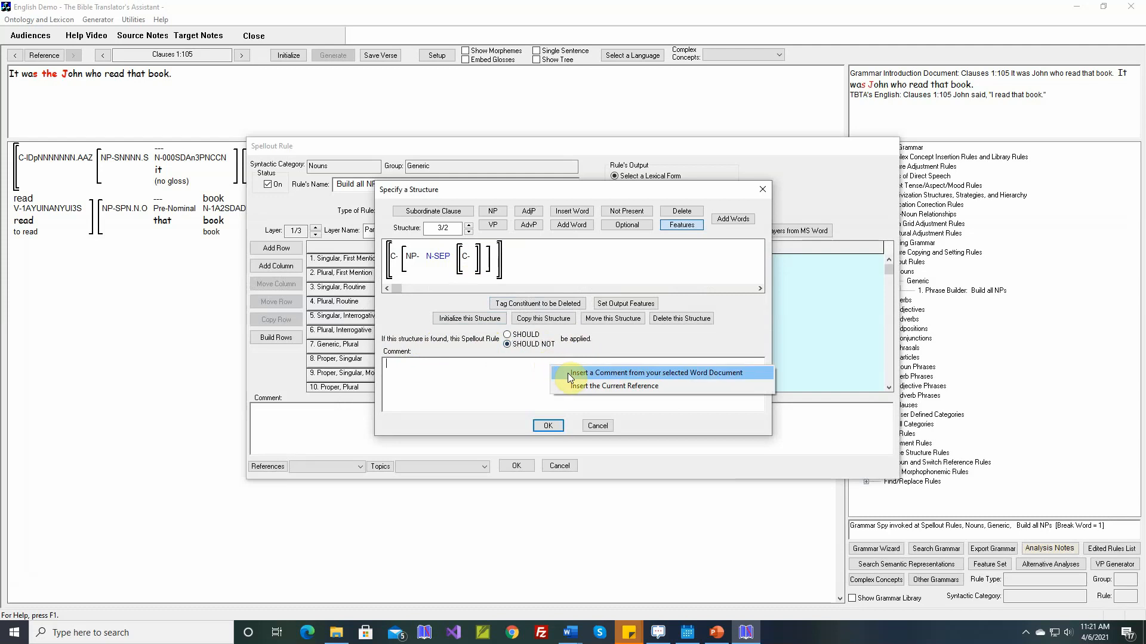
pyautogui.click(568, 375)
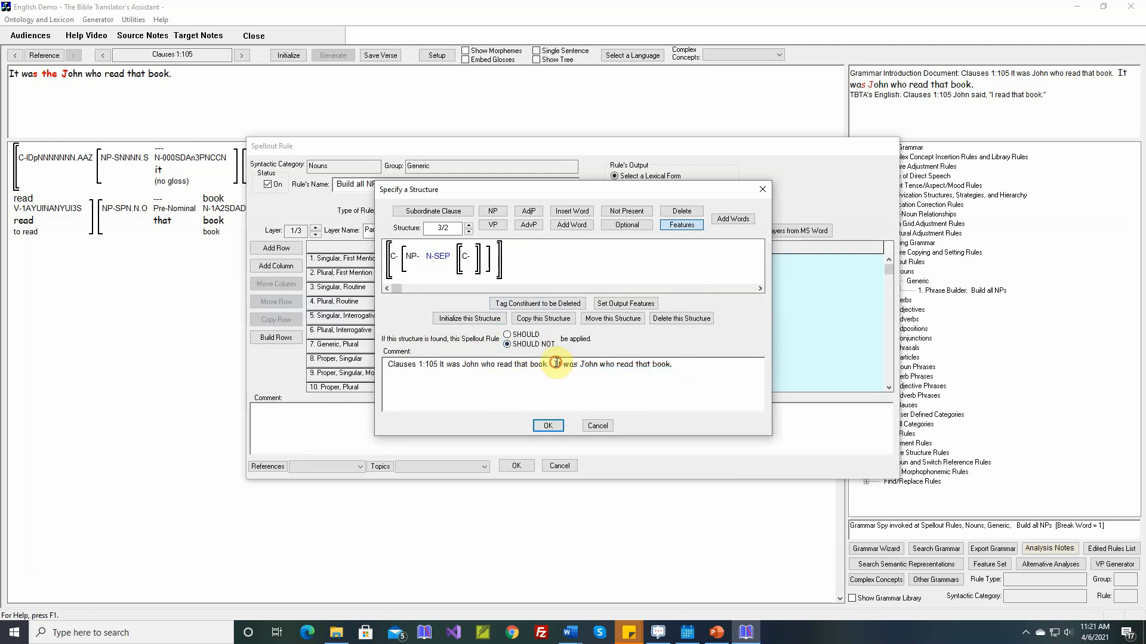
pyautogui.write('*')
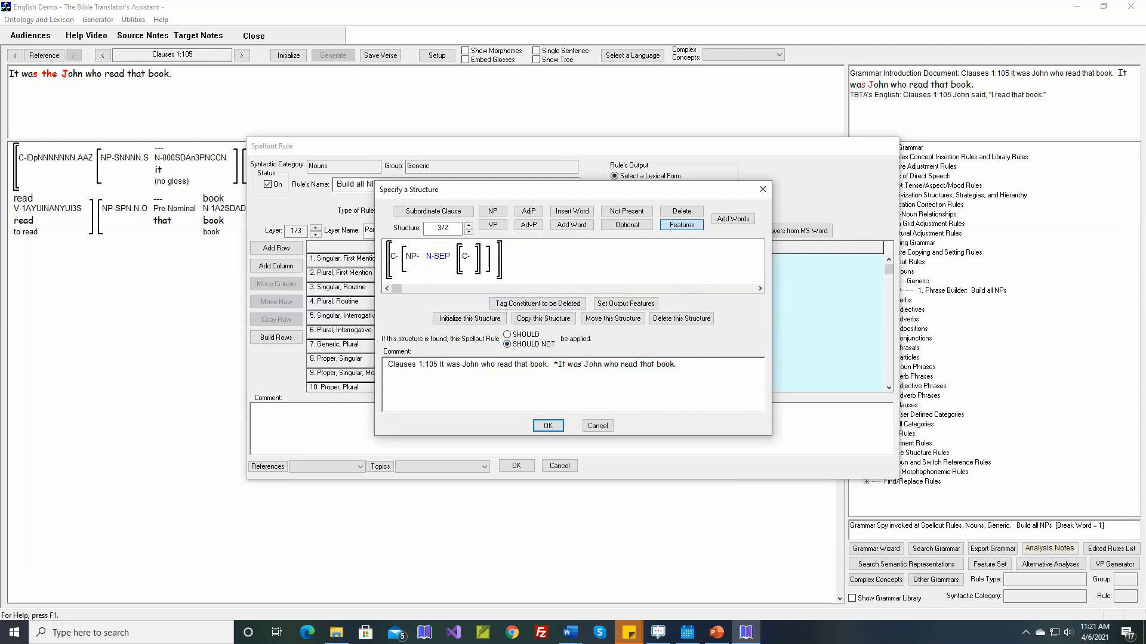
pyautogui.write('the')
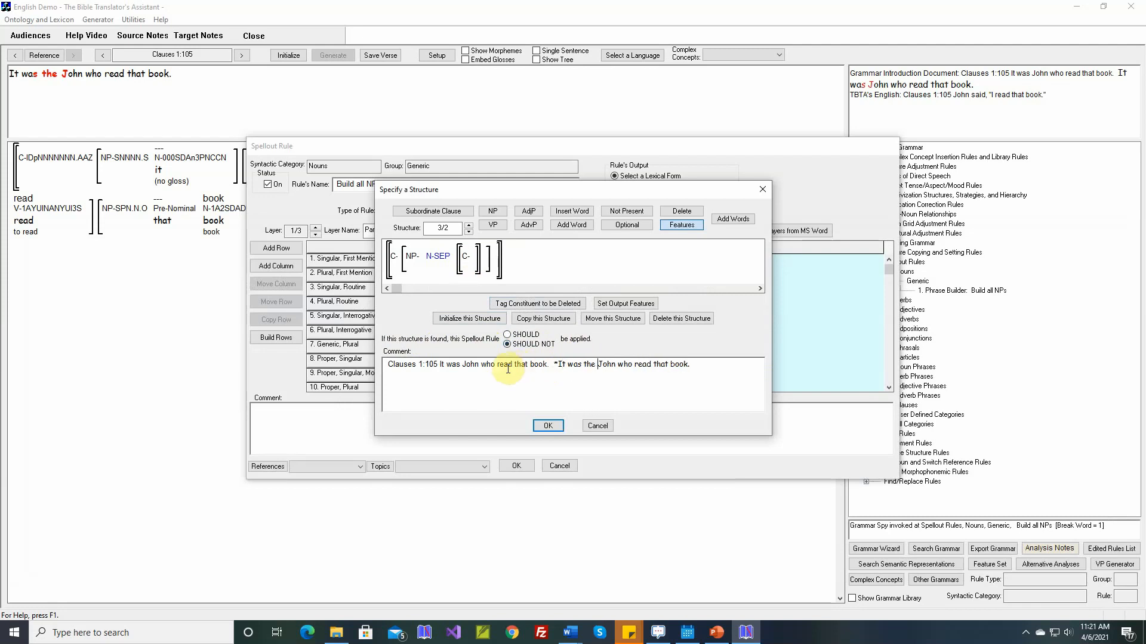
# Begin the structure's comment with "Don't insert a Definite Article if the Proper Noun is modified by a relative clause because it's being emphasized."
pyautogui.click(388, 405)
pyautogui.write("Don't insert a ")
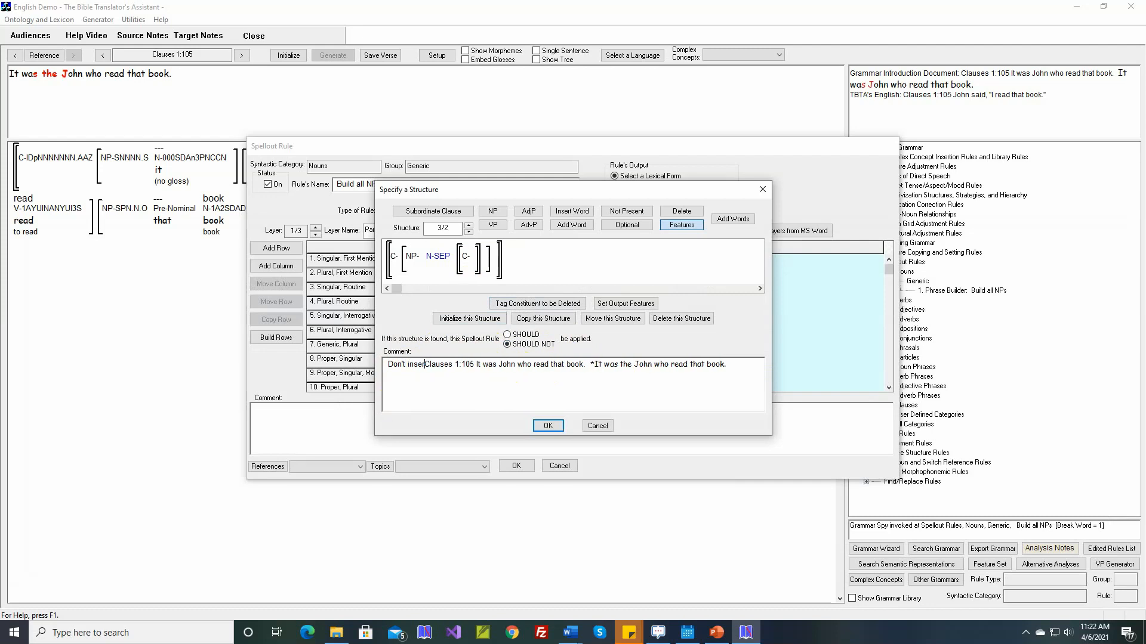
pyautogui.write('Definite Article')
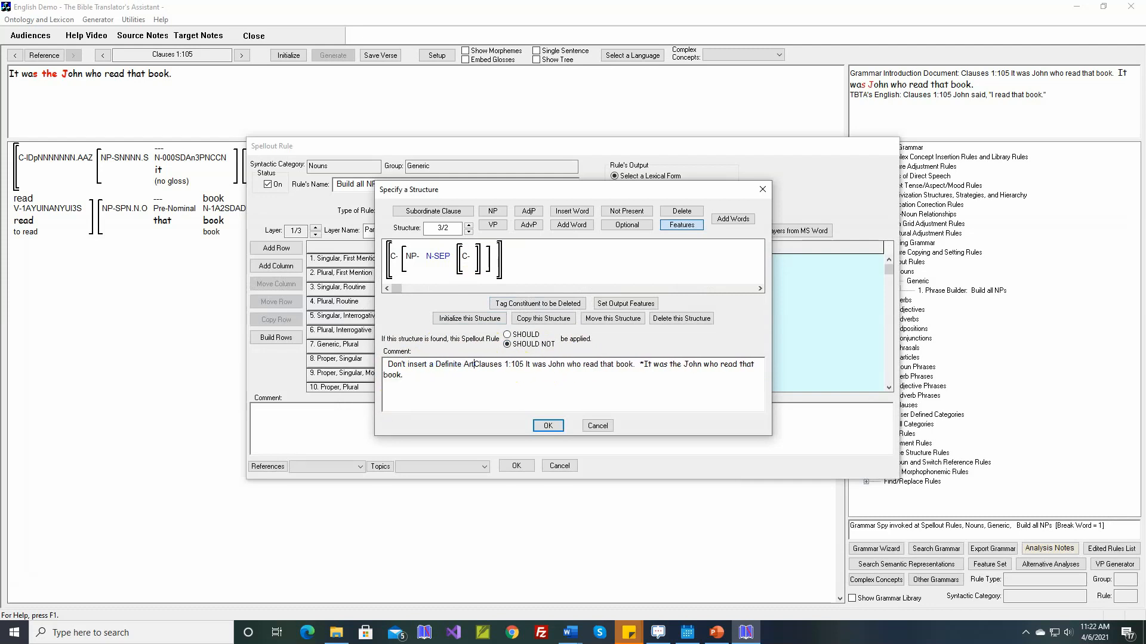
pyautogui.write(' if the Pro')
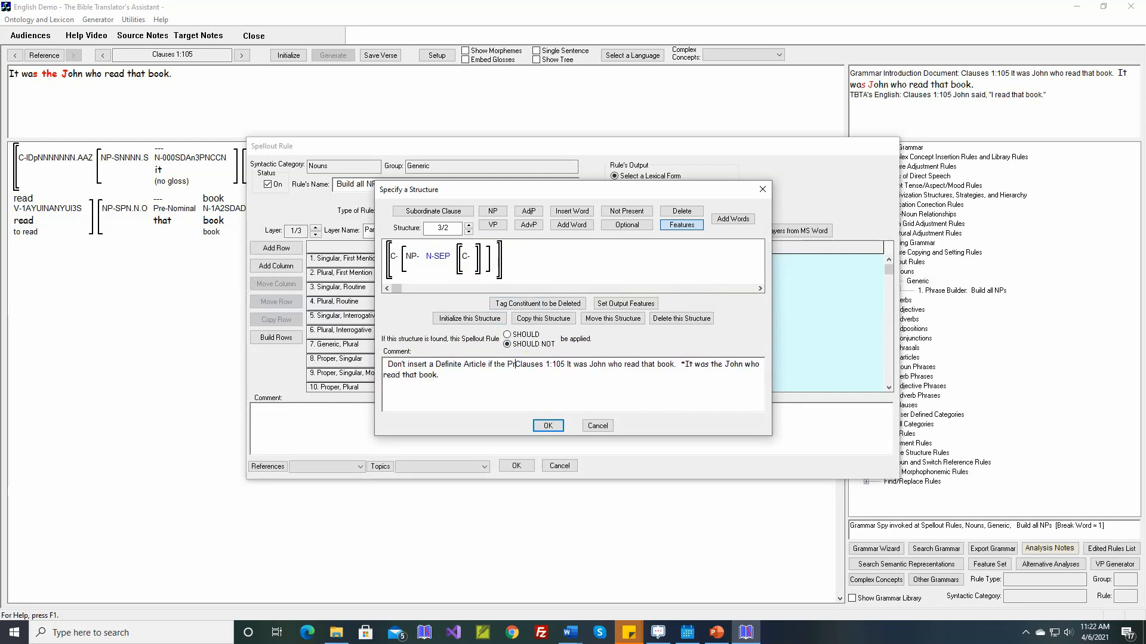
pyautogui.write('per Noun is m')
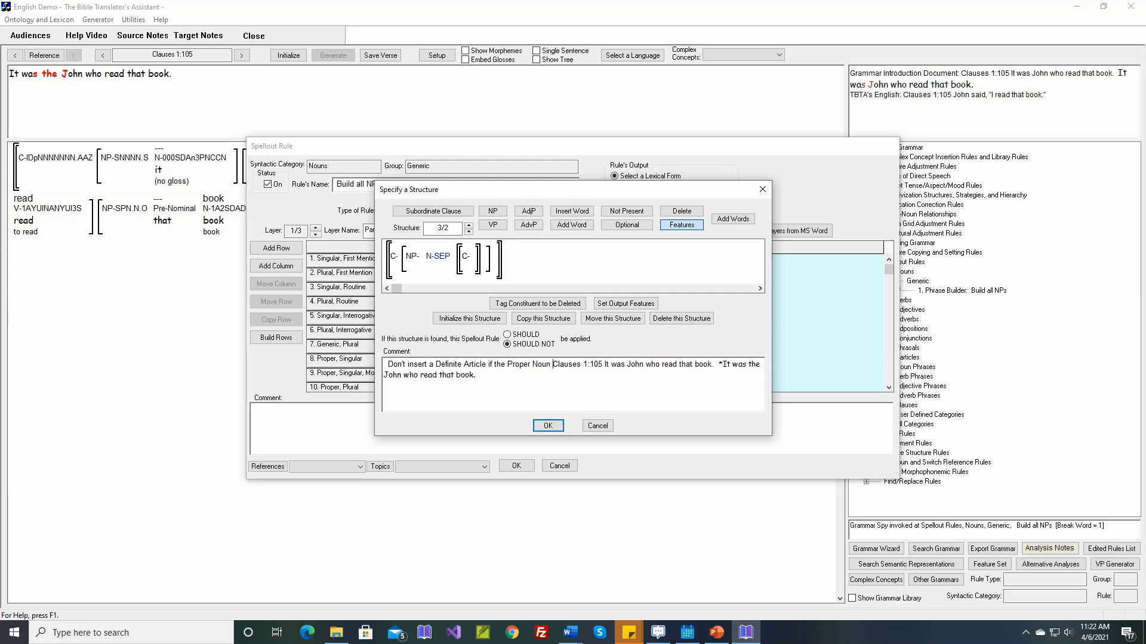
pyautogui.write('odifi')
pyautogui.write('ed by a ')
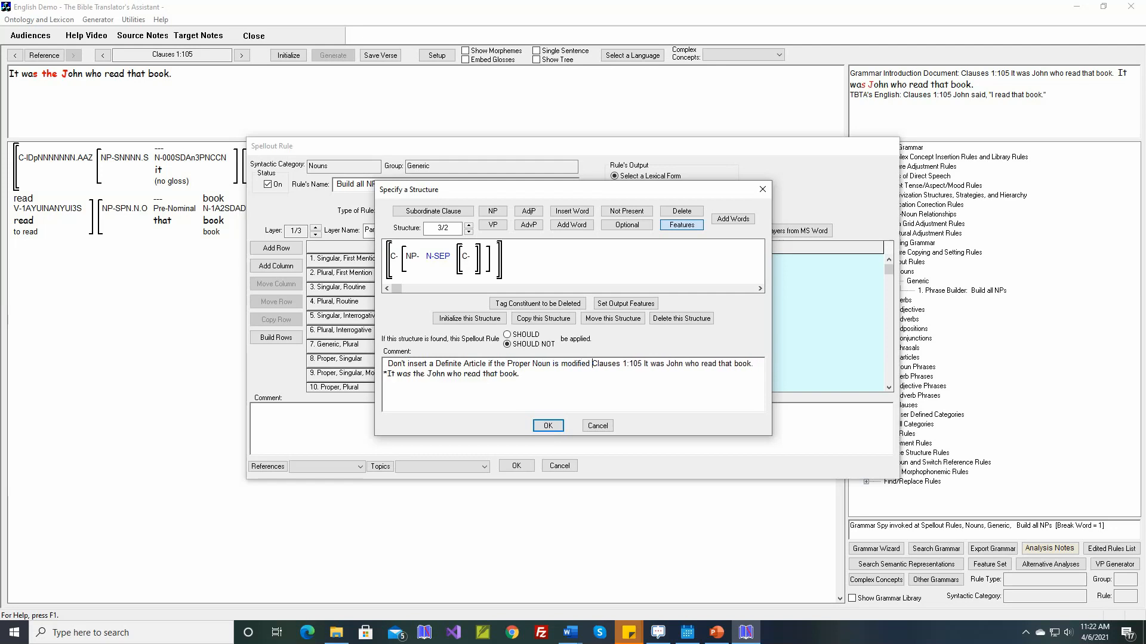
pyautogui.write('relative clause ')
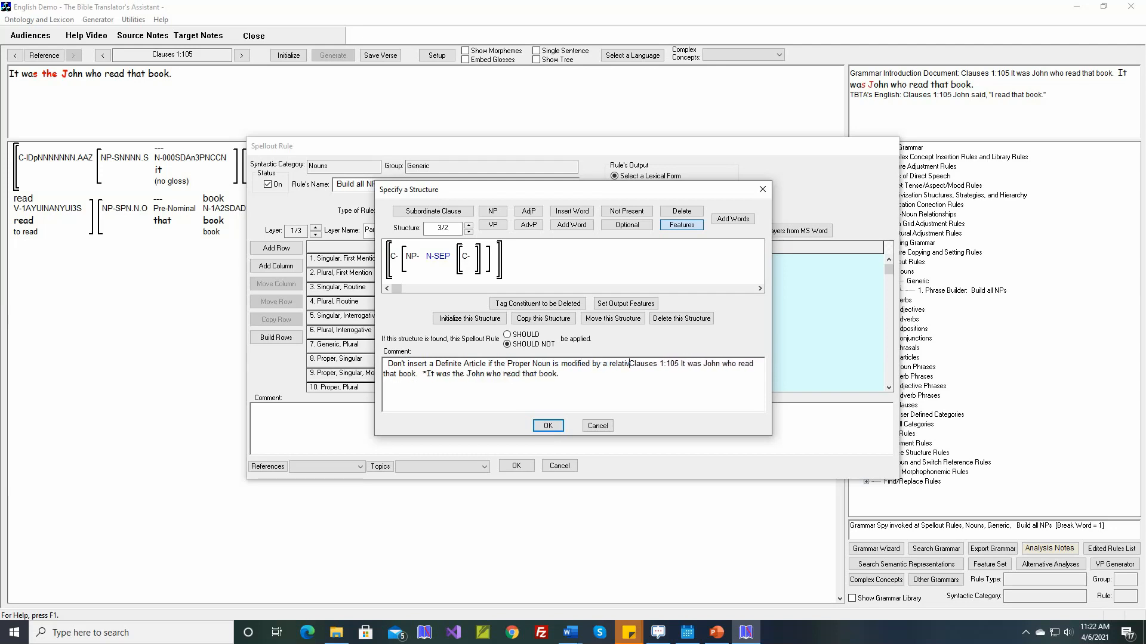
pyautogui.write("because it's b")
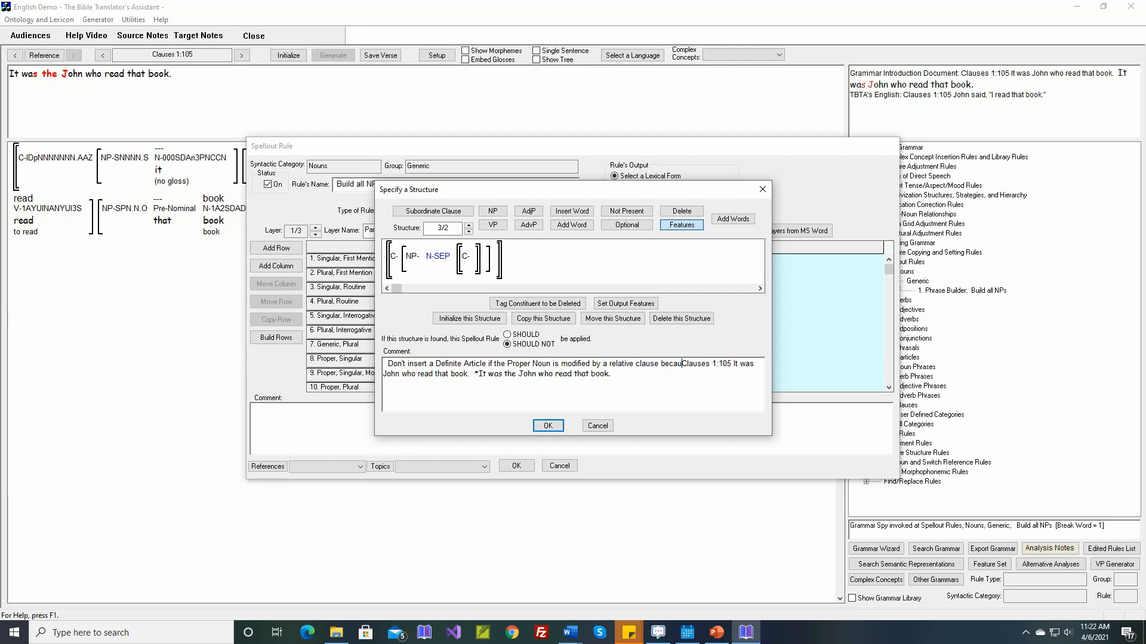
pyautogui.write('eing emphasiz')
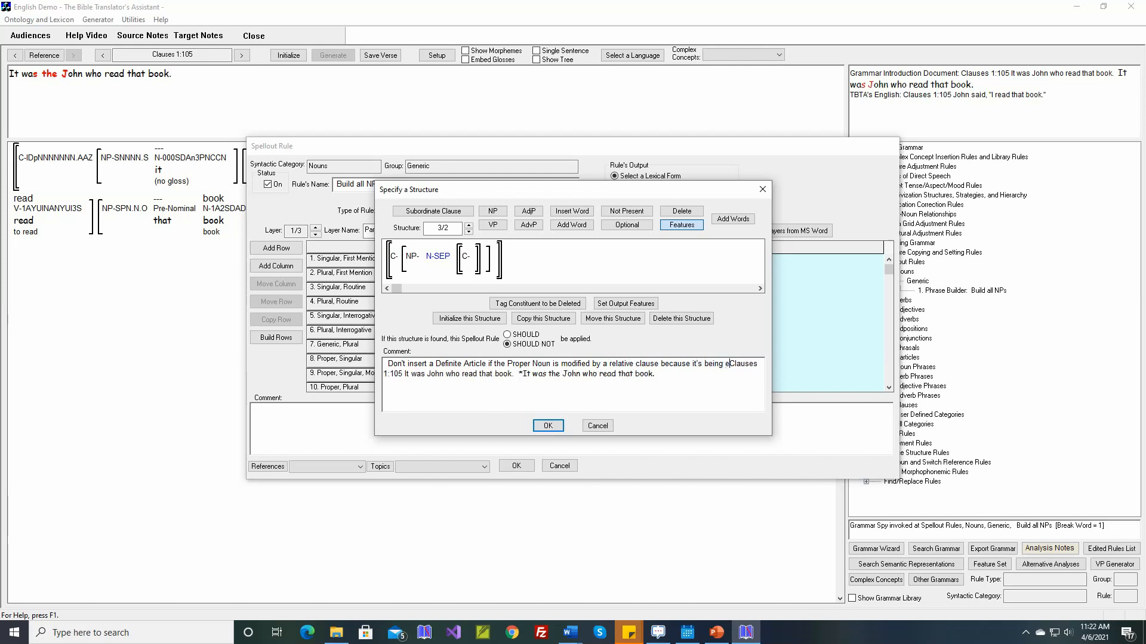
pyautogui.write('ed.')
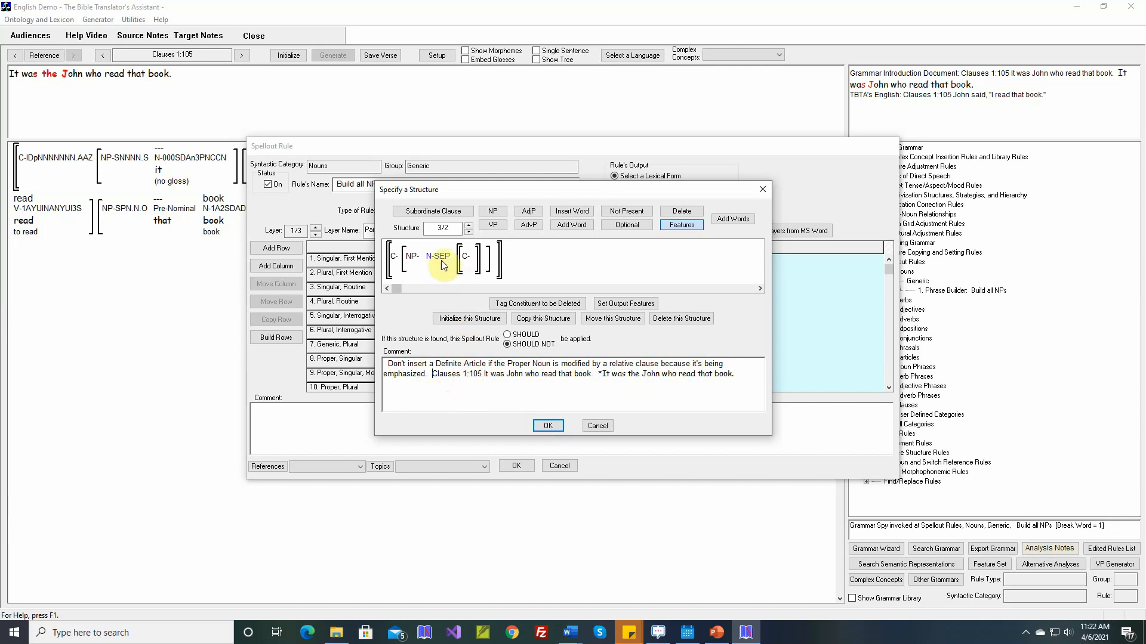
# Set the embedded clause's type to Restrictive Thing Modifier (Relative Clause) and accept the row's structures
pyautogui.moveTo(442, 261)
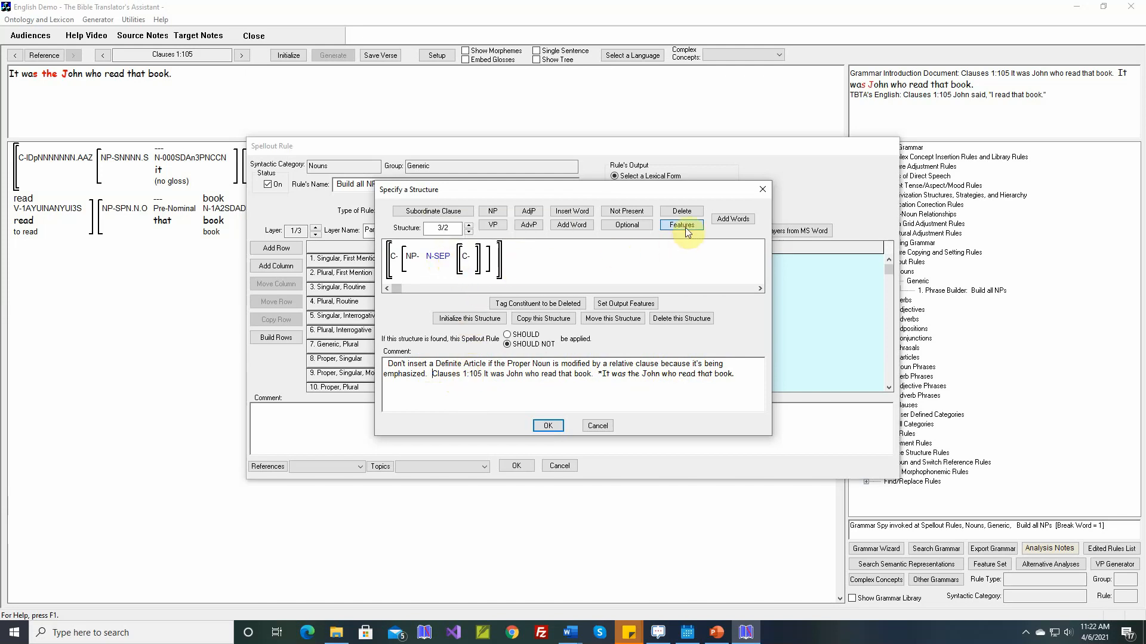
pyautogui.click(466, 257)
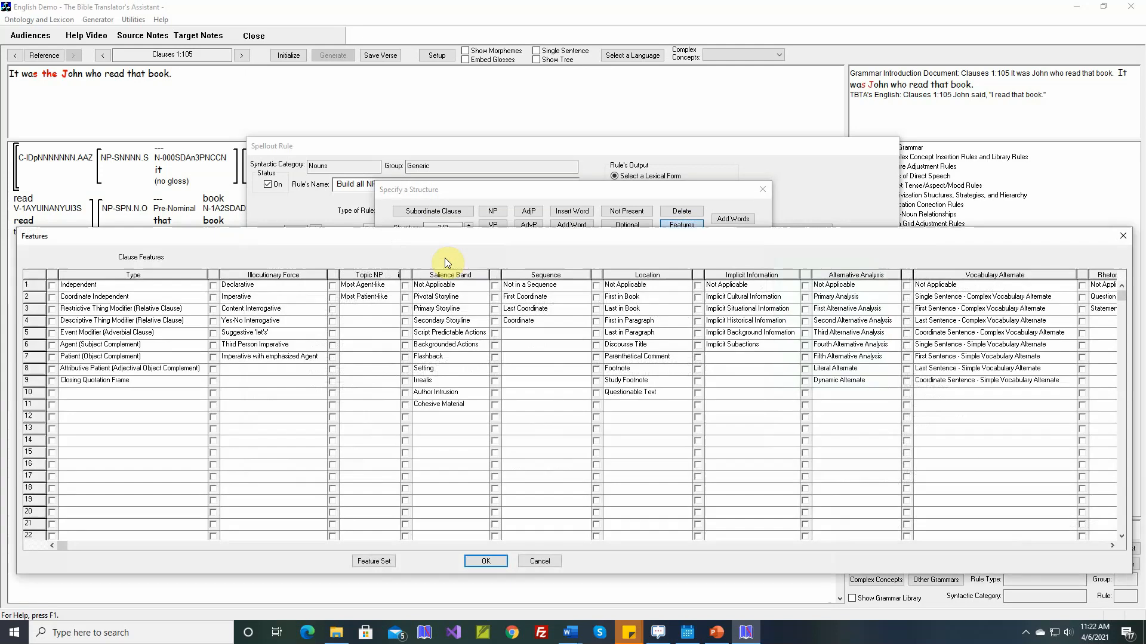
pyautogui.click(52, 310)
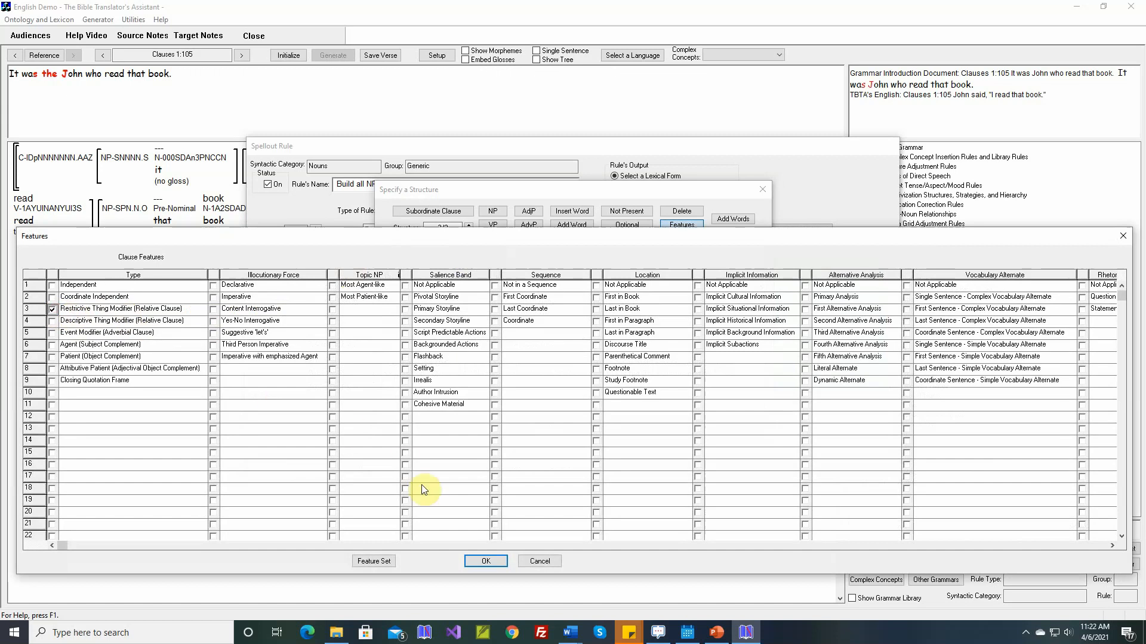
pyautogui.click(487, 562)
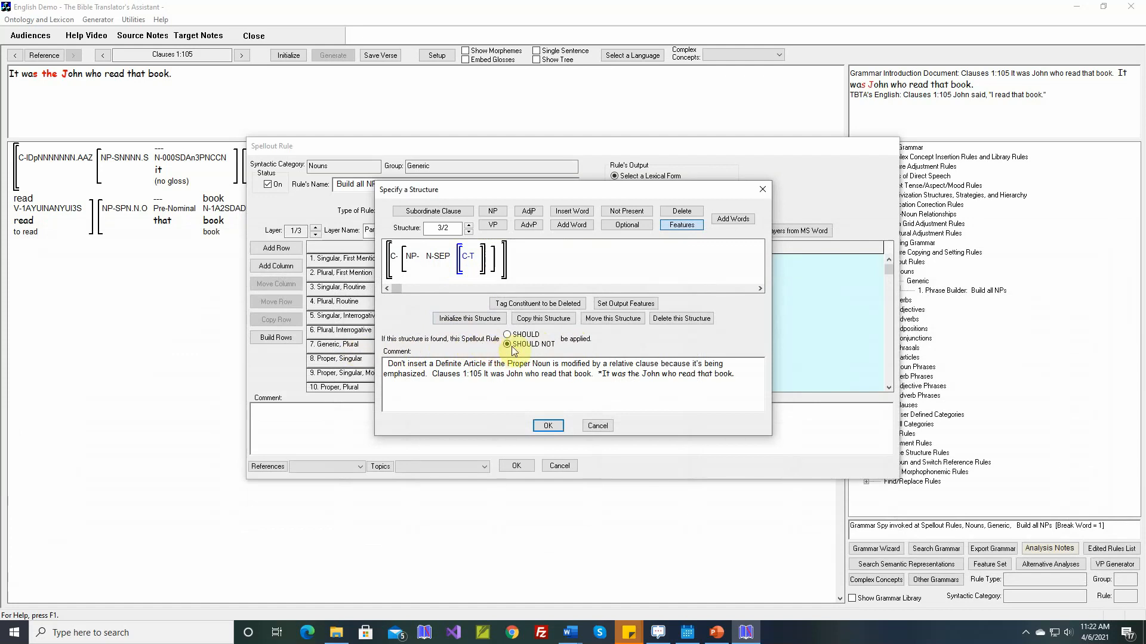
pyautogui.click(548, 425)
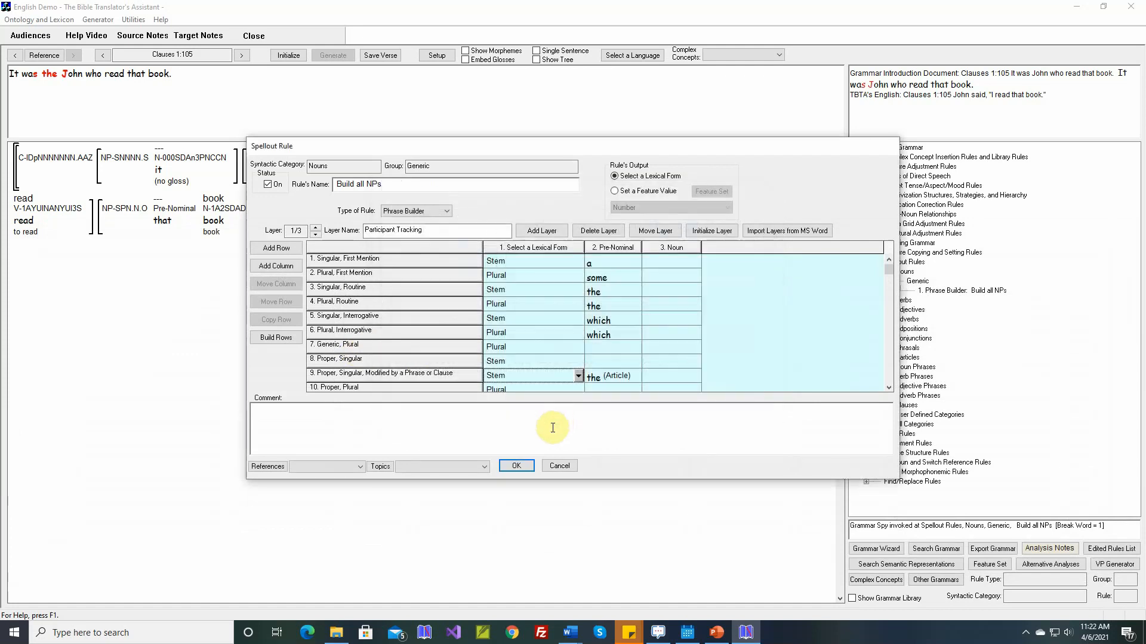
# Accept the Build all NPs spellout rule, then reinitialize and regenerate Clauses 1:105
pyautogui.click(520, 467)
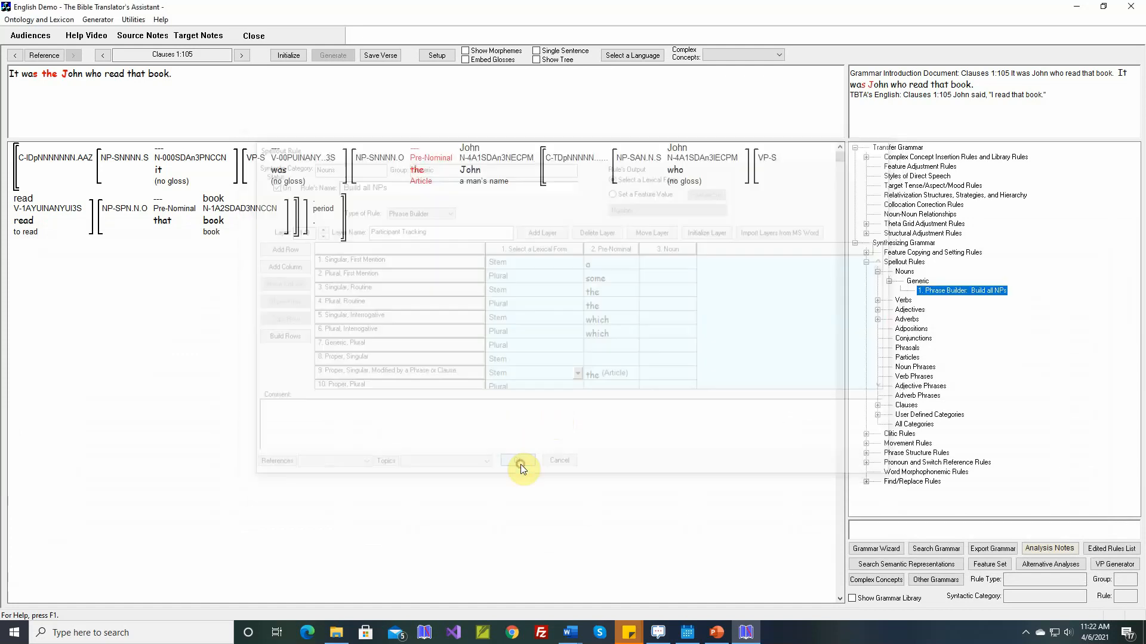
pyautogui.click(289, 54)
pyautogui.click(333, 55)
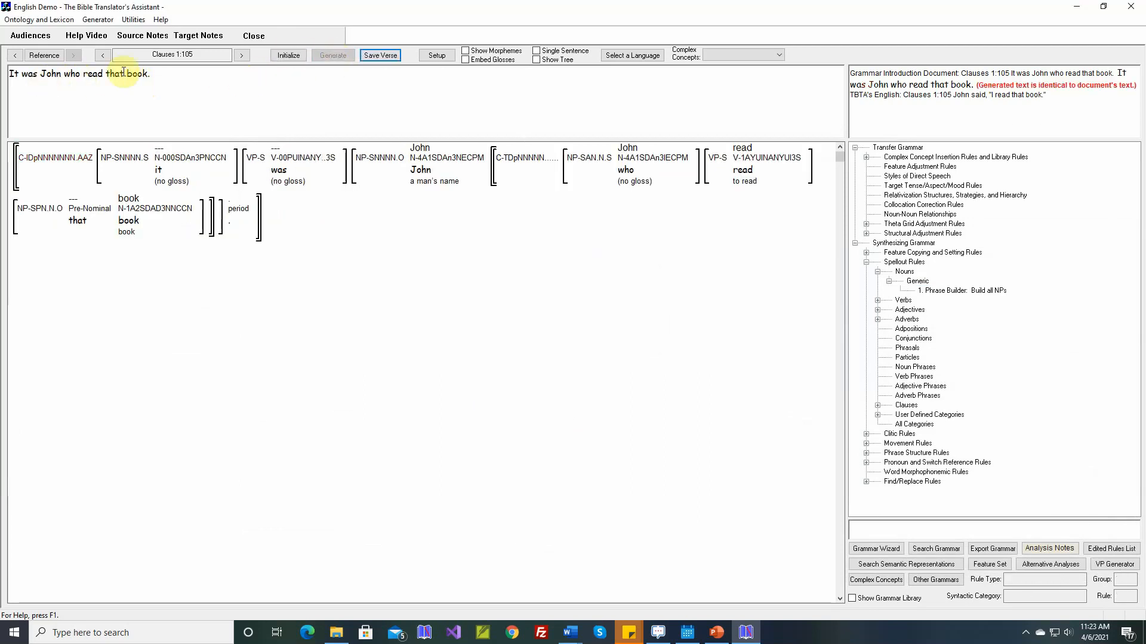
pyautogui.click(97, 20)
pyautogui.click(102, 46)
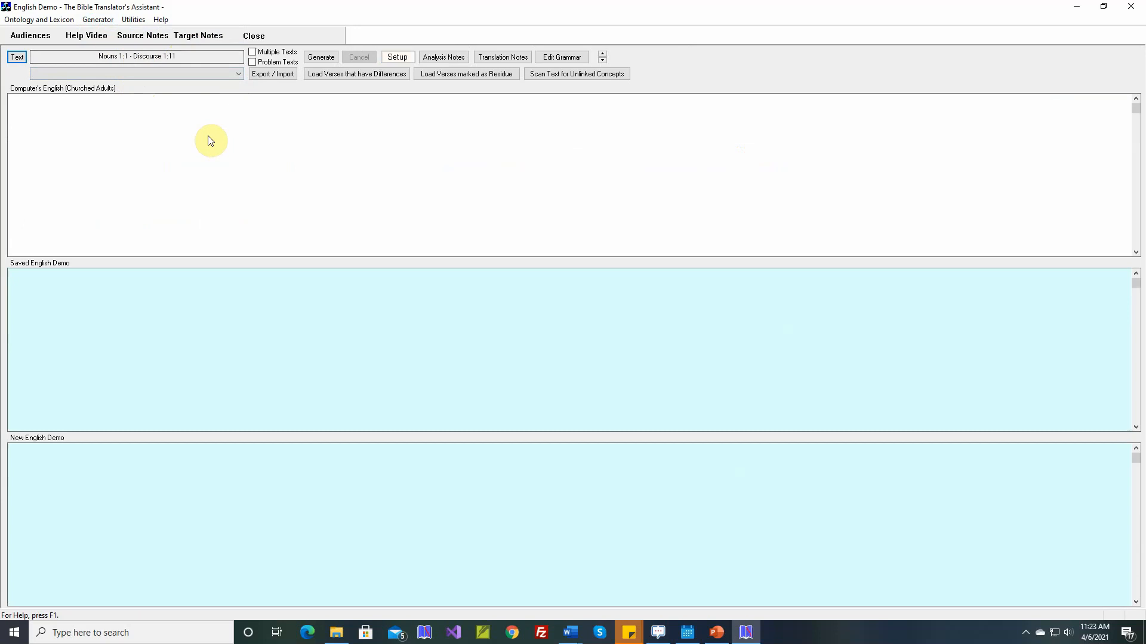
pyautogui.click(98, 19)
pyautogui.click(113, 34)
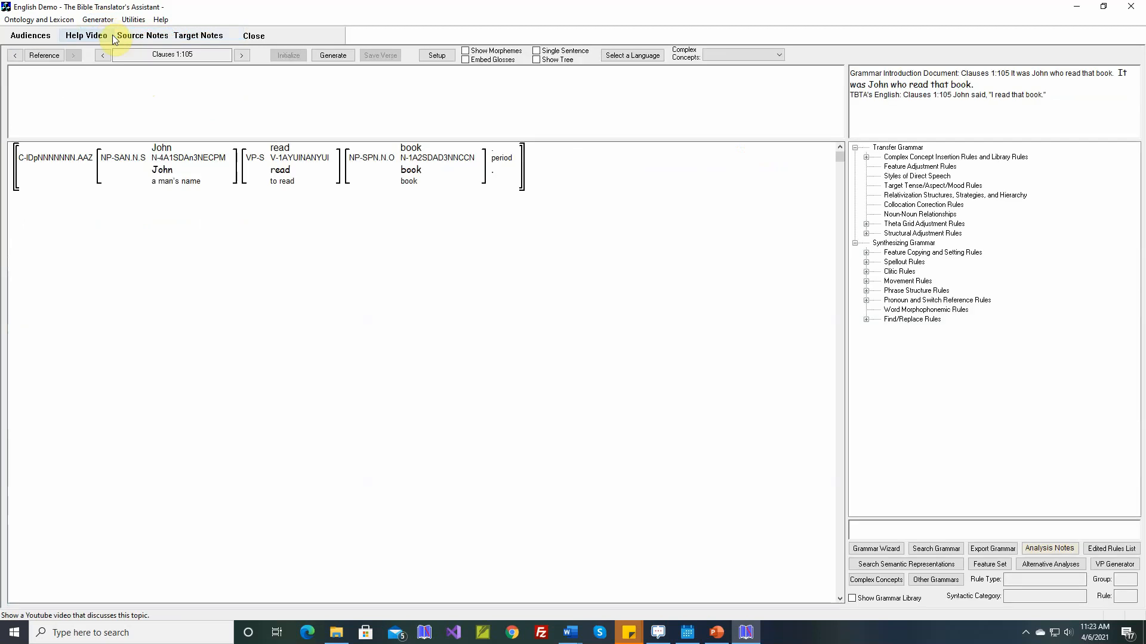
# Load verse Theta Grids 1:100 from the Grammar Introduction source text
pyautogui.click(45, 55)
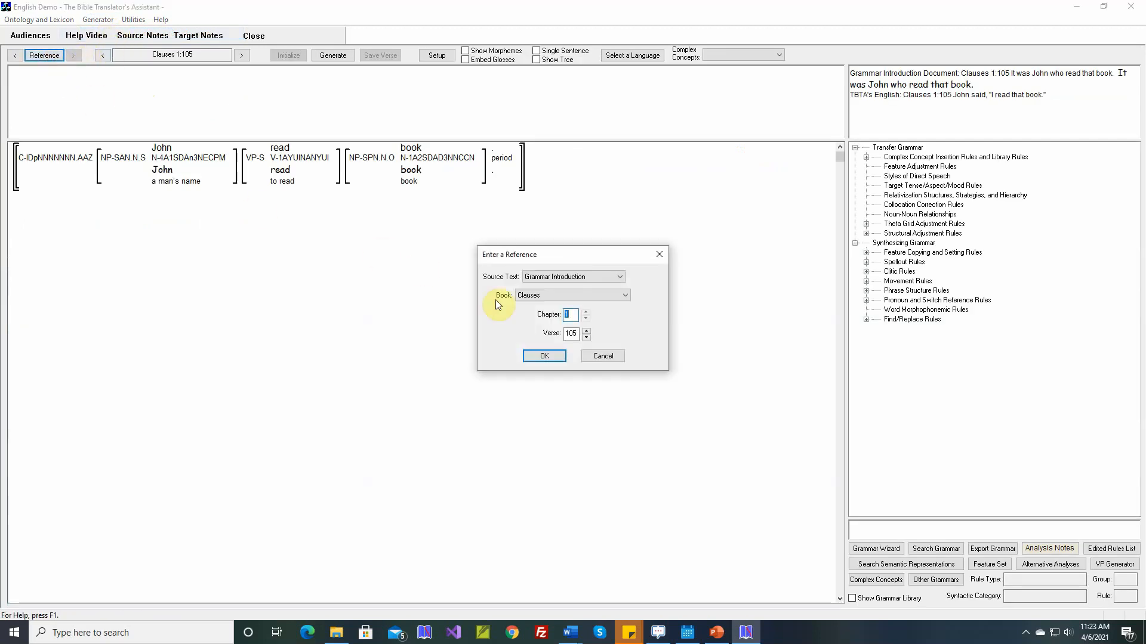
pyautogui.click(548, 297)
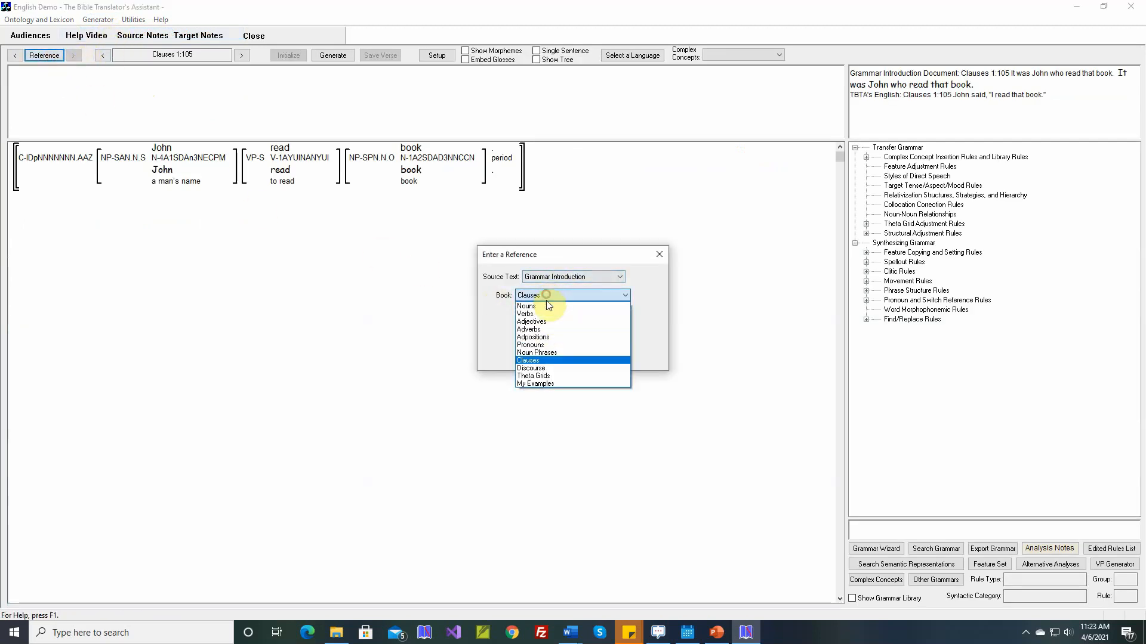
pyautogui.click(541, 376)
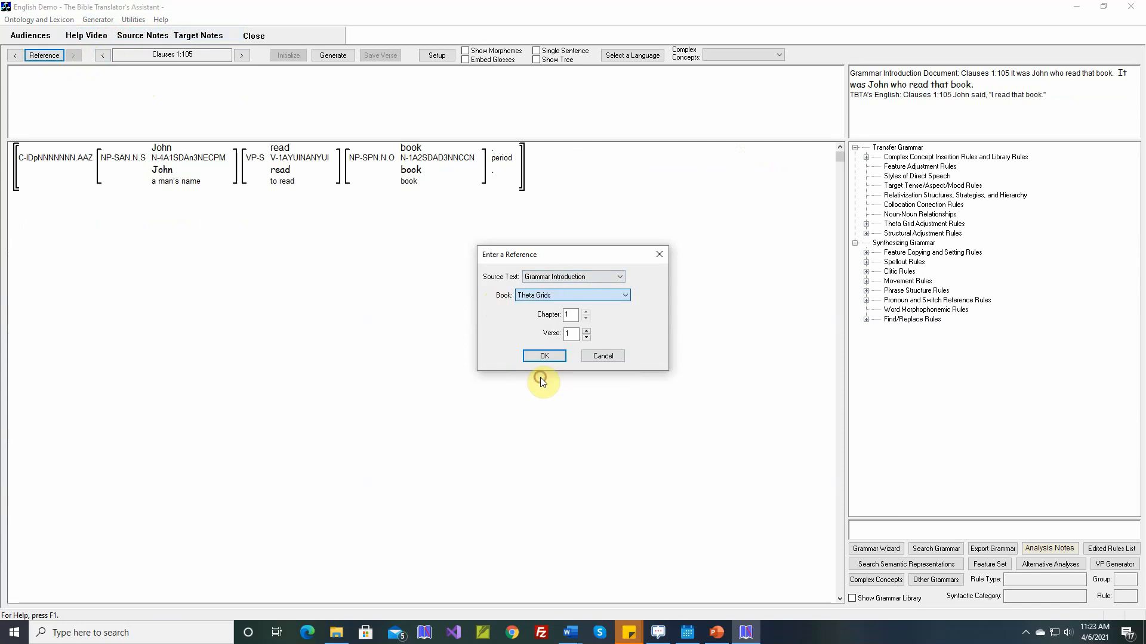
pyautogui.click(587, 331)
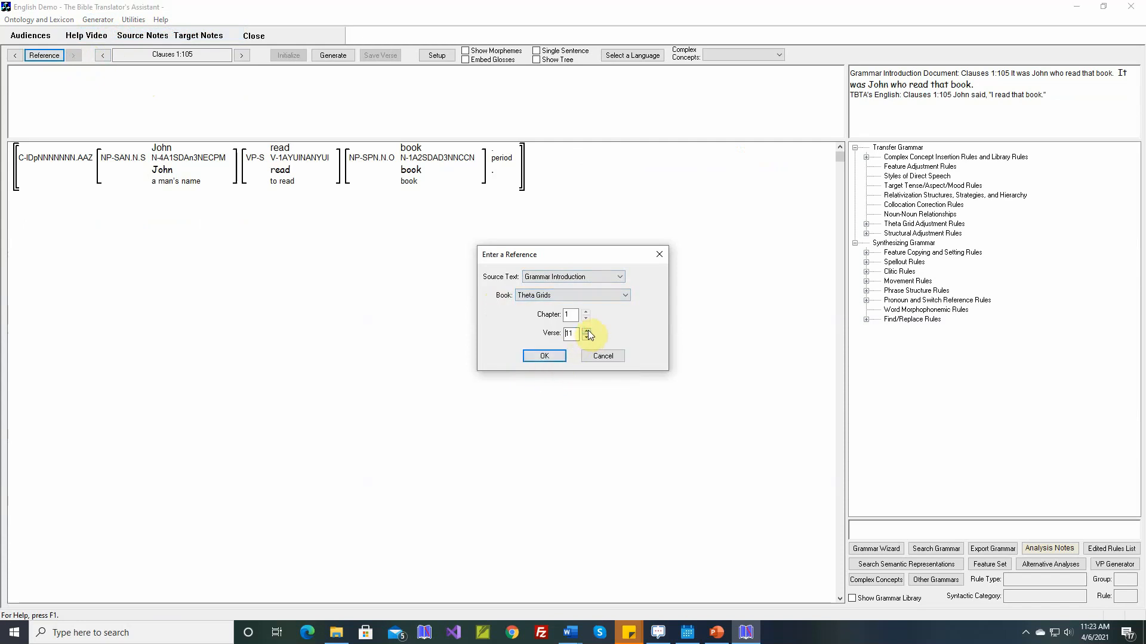
pyautogui.click(588, 332)
pyautogui.click(587, 331)
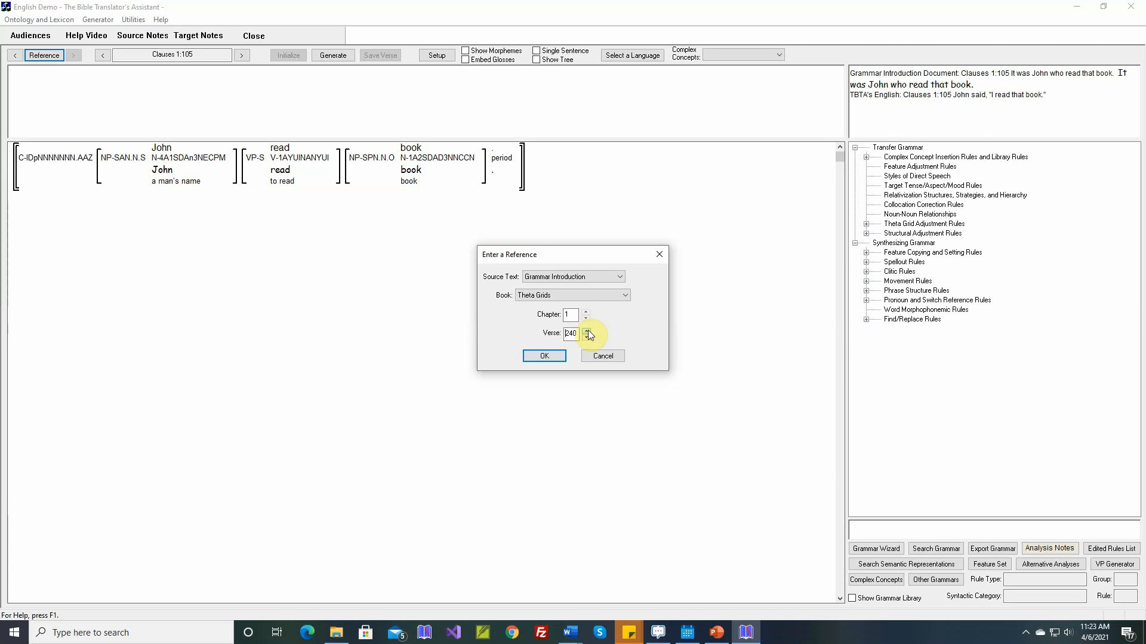
pyautogui.doubleClick(572, 333)
pyautogui.click(587, 337)
pyautogui.click(586, 338)
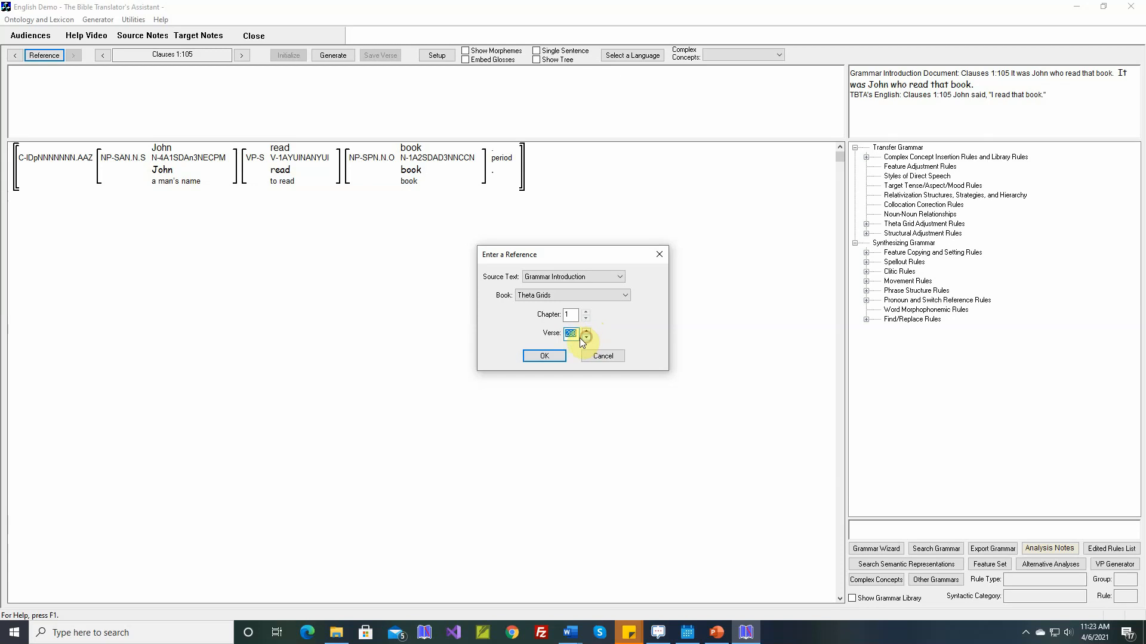
pyautogui.write('100')
pyautogui.press('Return')
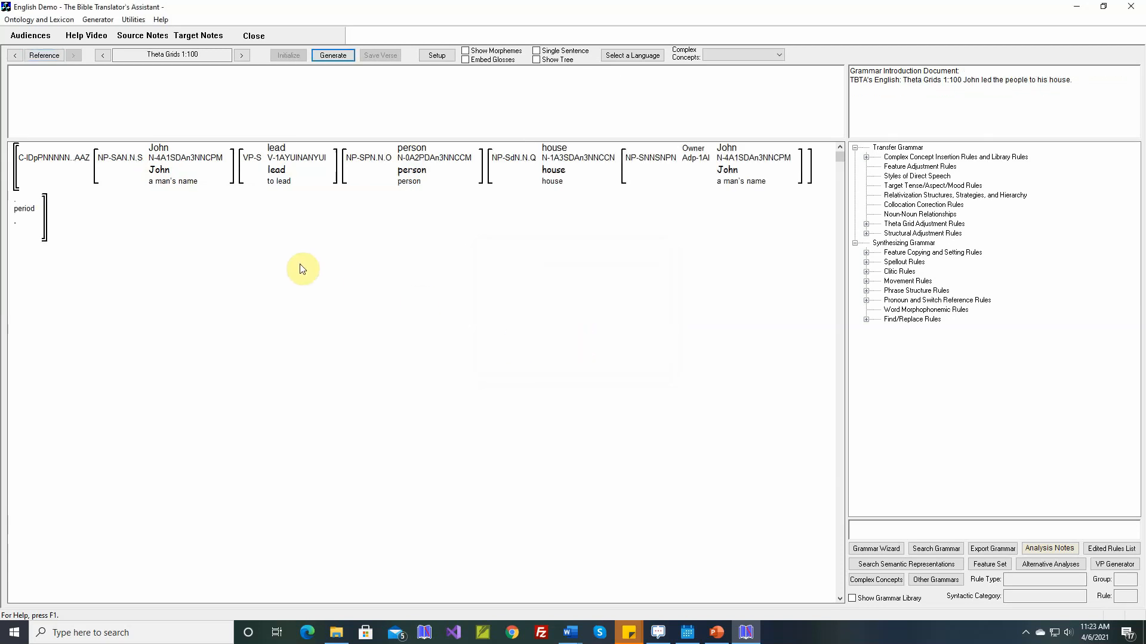
# Examine the features and theta grid of the verb "lead" and view its Theta Grid Adjustment rule without changing it
pyautogui.moveTo(512, 170)
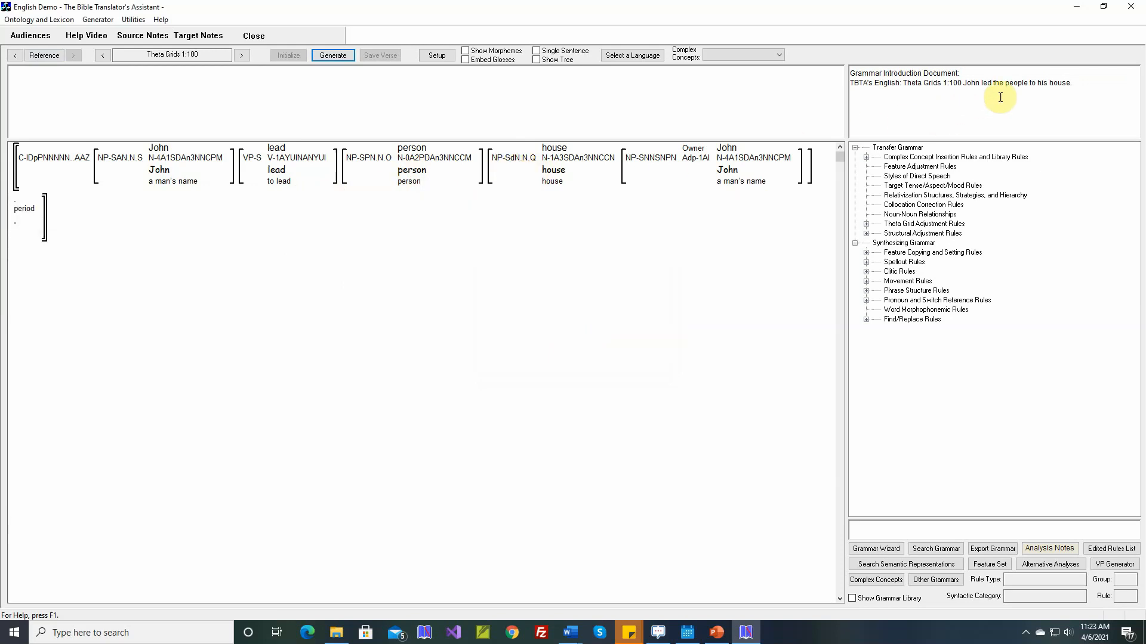
pyautogui.moveTo(317, 167)
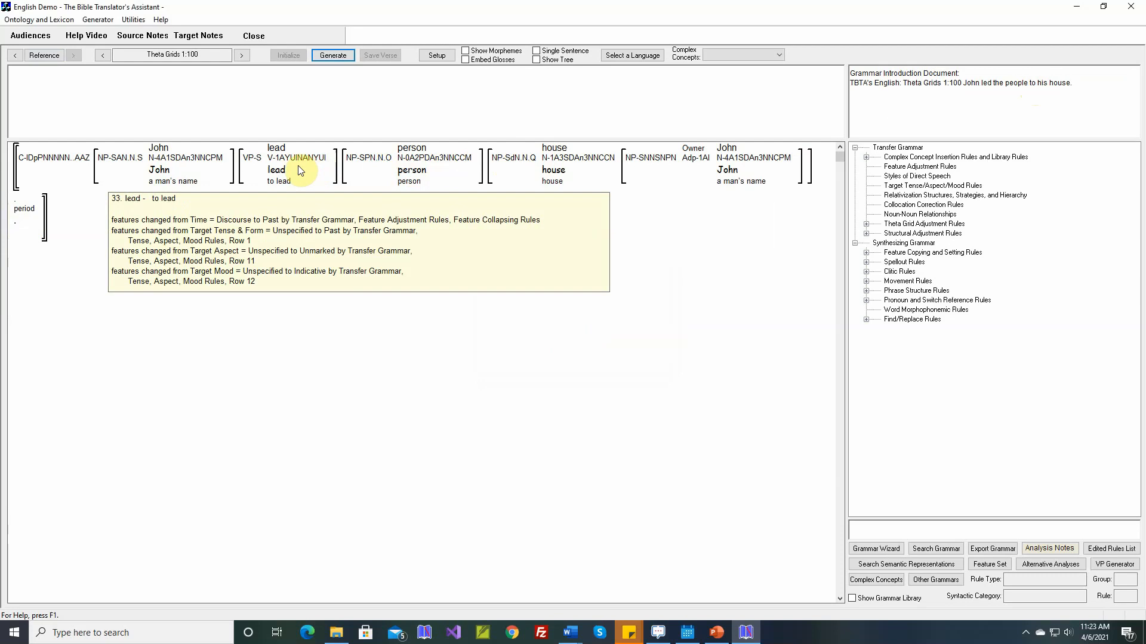
pyautogui.moveTo(282, 155)
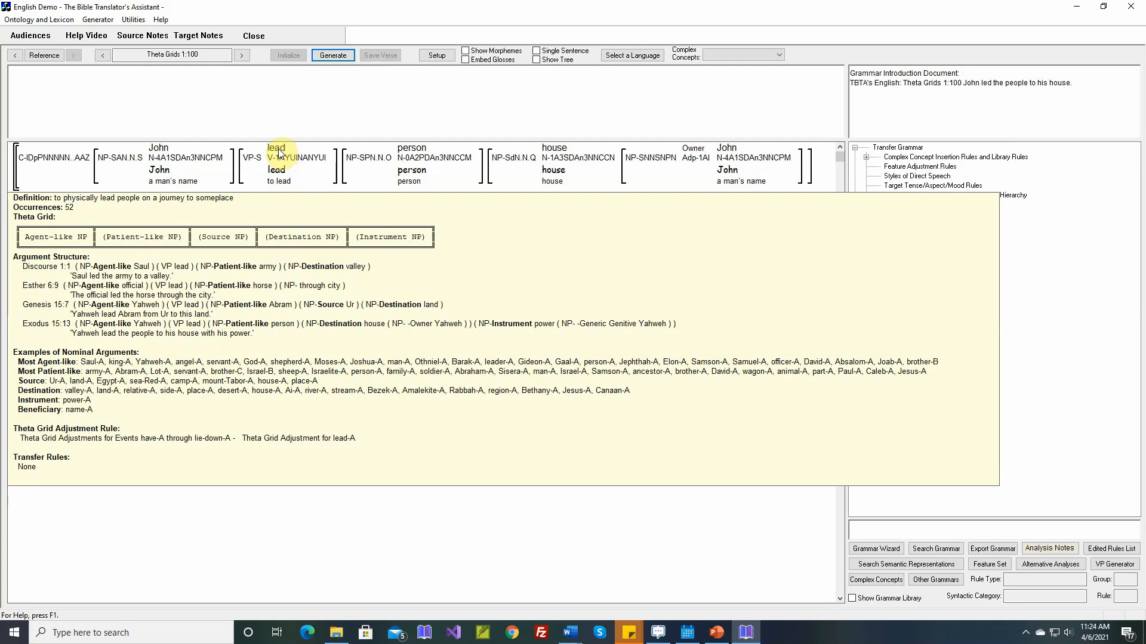
pyautogui.rightClick(278, 154)
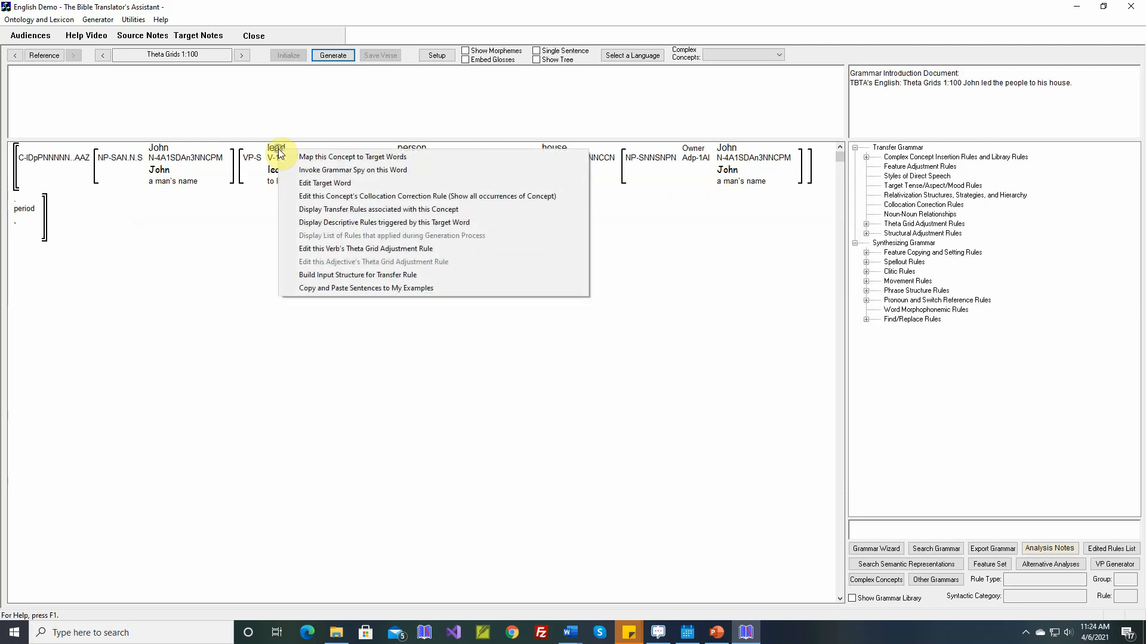
pyautogui.click(337, 249)
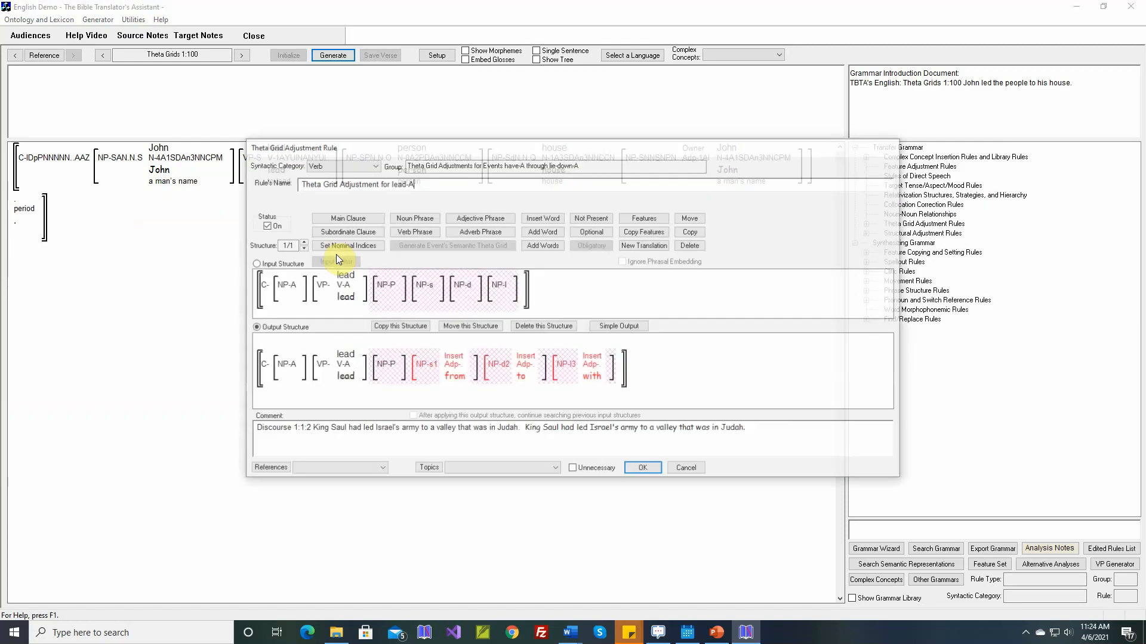
pyautogui.click(687, 469)
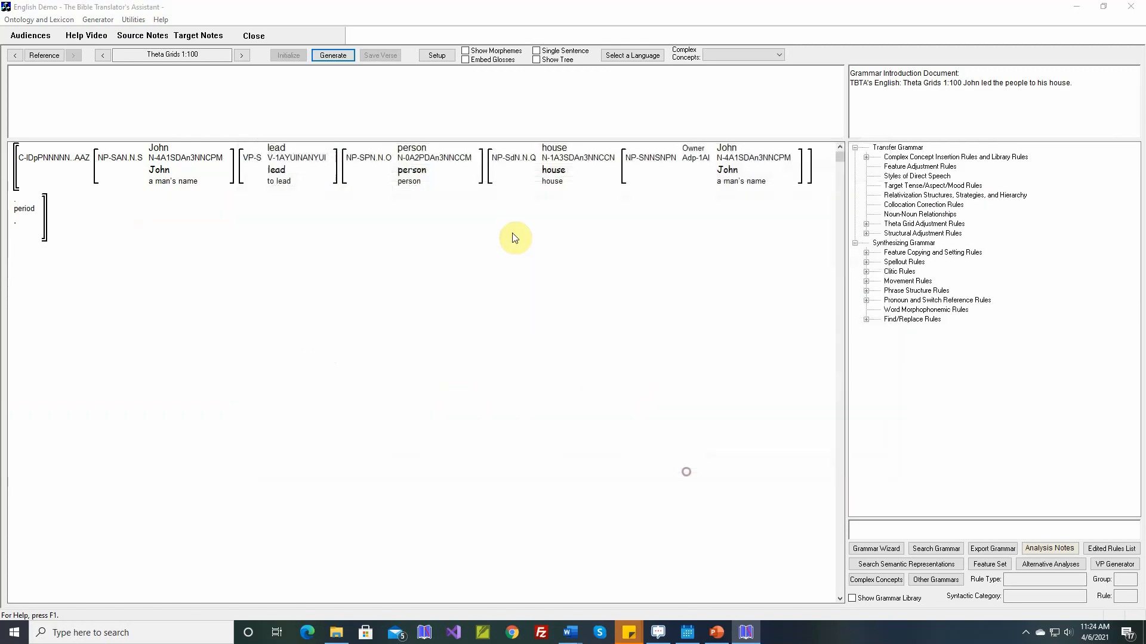
# Advance to Theta Grids 1:101 and inspect the theta grid of "leave" and the features of its object noun phrase
pyautogui.click(241, 56)
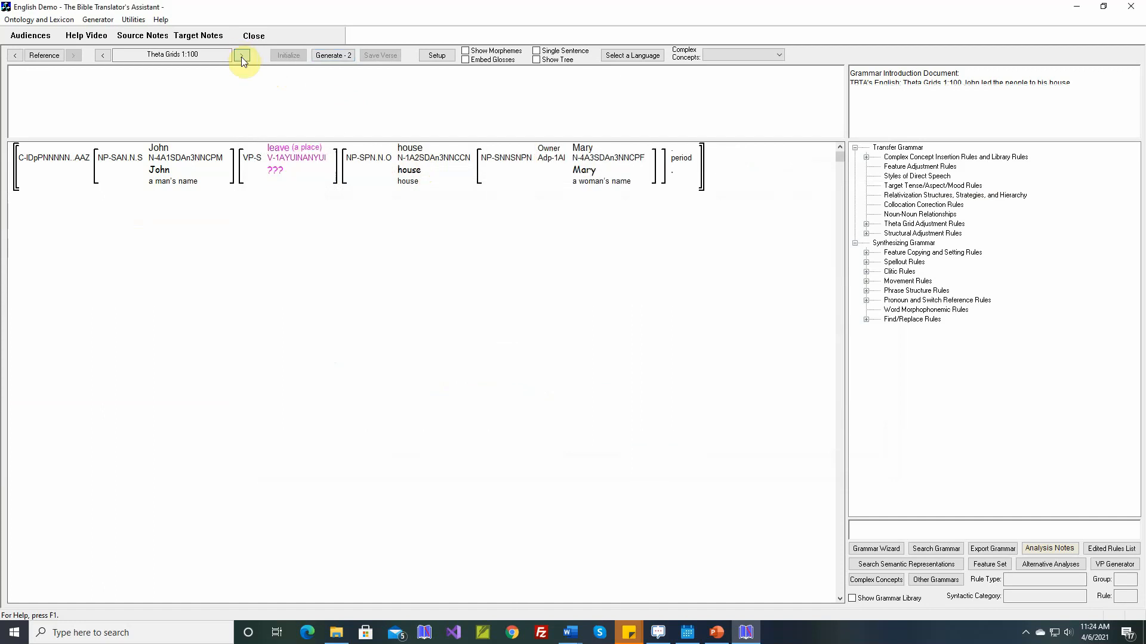
pyautogui.moveTo(284, 153)
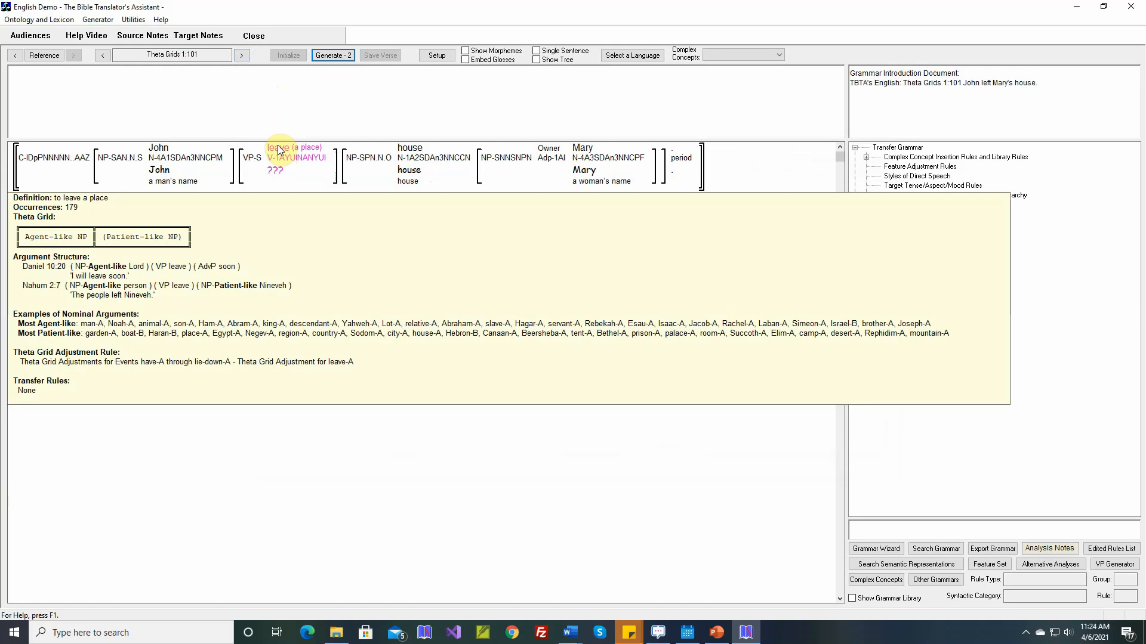
pyautogui.moveTo(355, 160)
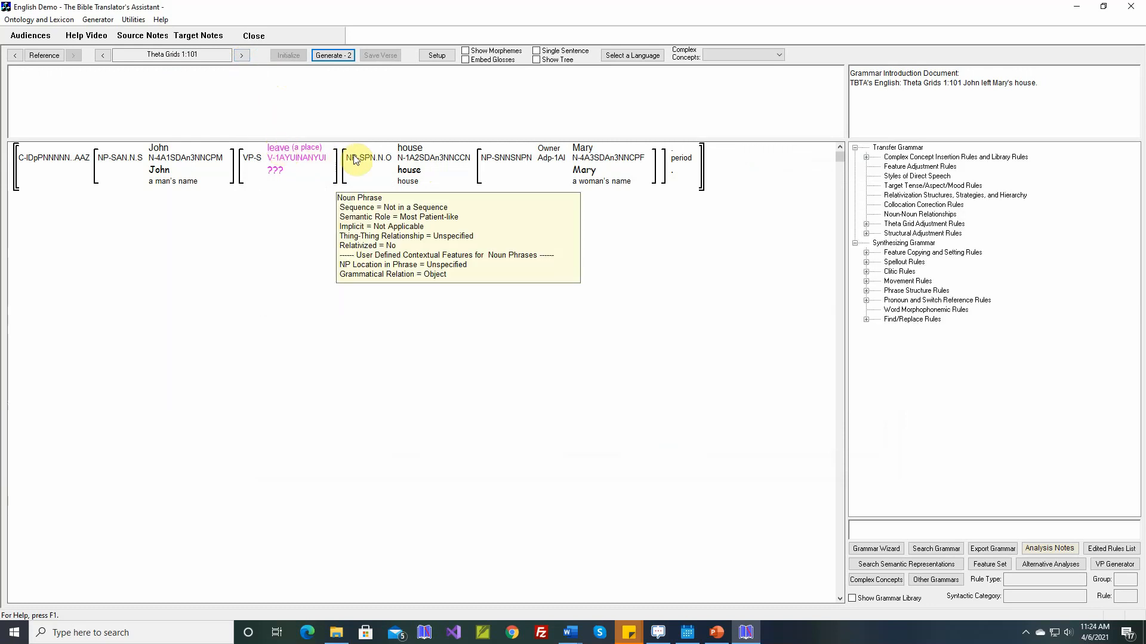